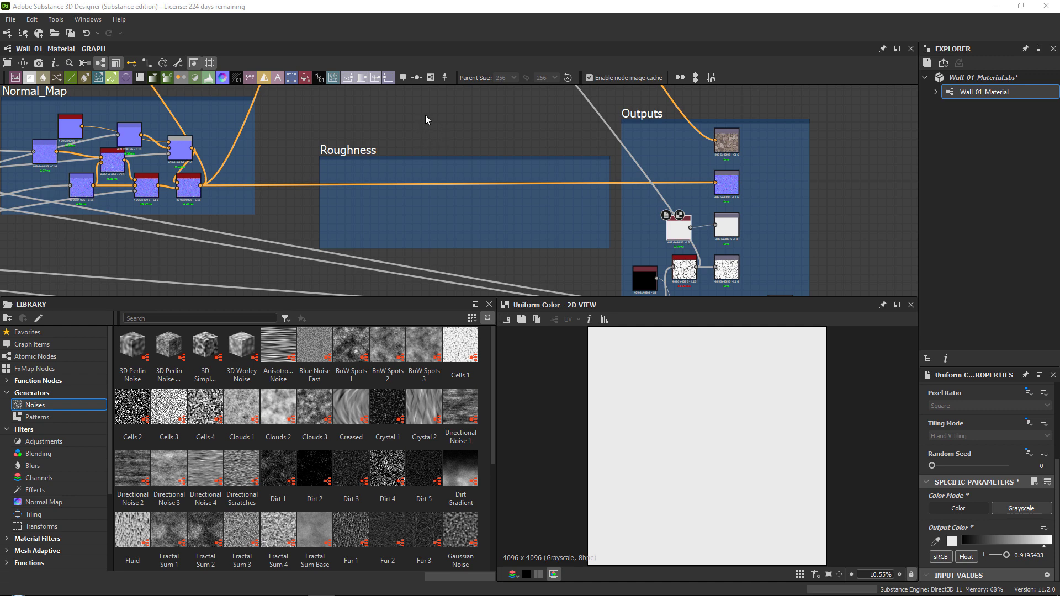
# Step: Examine the Base_Color, Normal_Map, Roughness and Outputs frames of the material graph
pyautogui.moveTo(425, 119); pyautogui.dragTo(477, 184, button='middle')
pyautogui.scroll(-4, 477, 184)
pyautogui.moveTo(434, 131); pyautogui.dragTo(492, 216, button='middle')
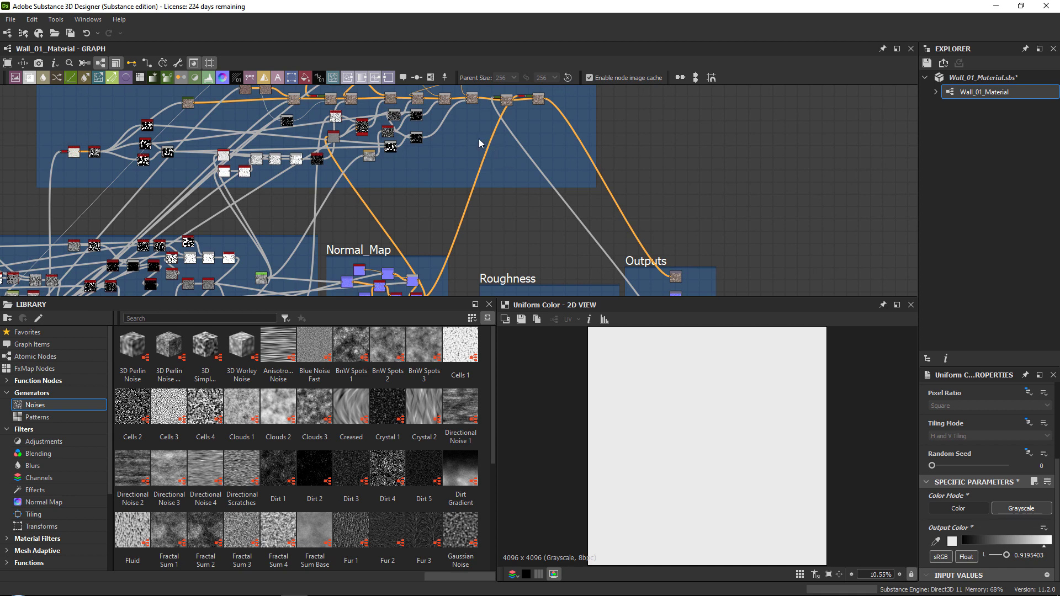
pyautogui.moveTo(480, 139); pyautogui.dragTo(496, 197, button='middle')
pyautogui.scroll(4, 301, 157)
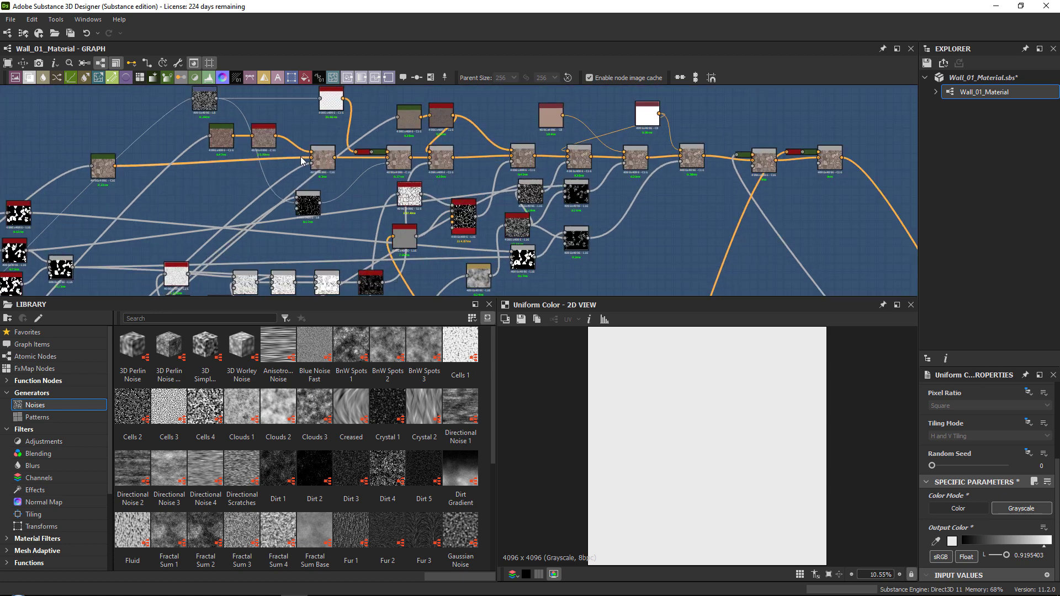
pyautogui.scroll(1, 302, 161)
pyautogui.scroll(-4, 323, 163)
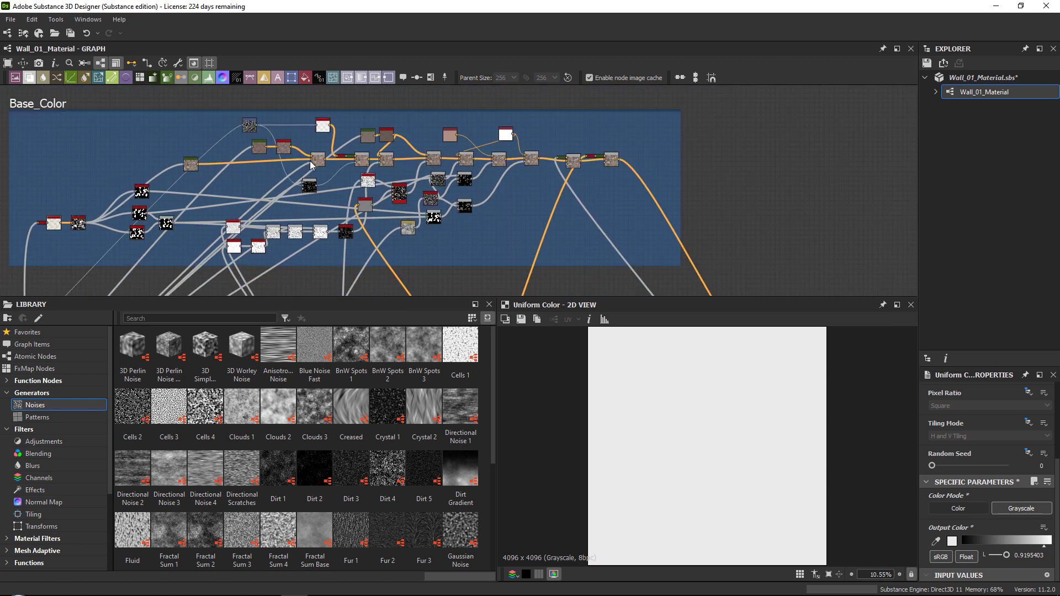
pyautogui.moveTo(511, 231); pyautogui.dragTo(521, 82, button='middle')
pyautogui.moveTo(655, 212); pyautogui.dragTo(573, 126, button='middle')
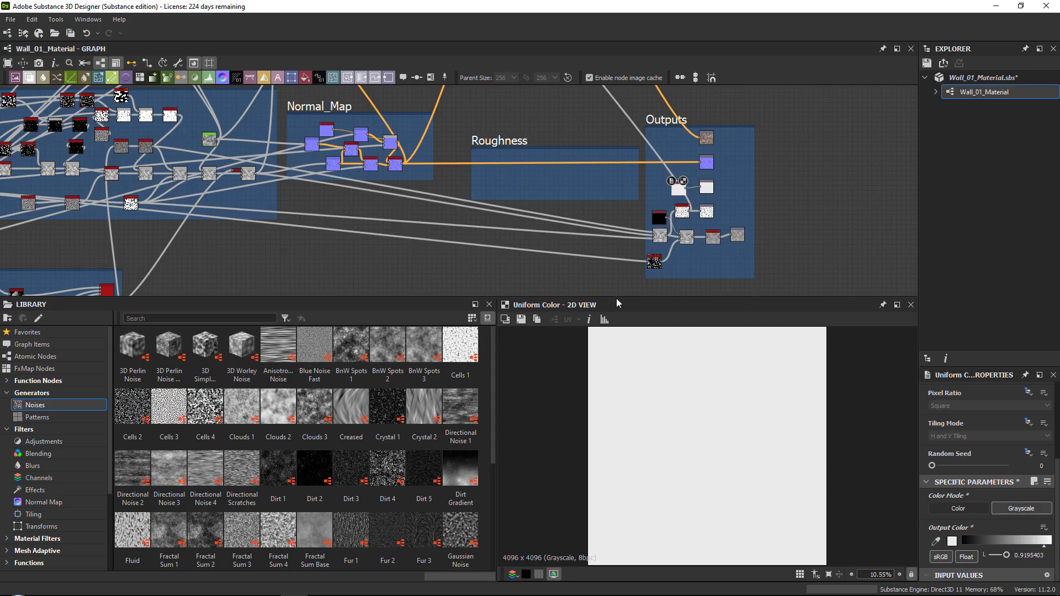
pyautogui.moveTo(615, 298); pyautogui.dragTo(614, 313)
pyautogui.scroll(5, 496, 149)
pyautogui.moveTo(496, 154); pyautogui.dragTo(496, 219, button='middle')
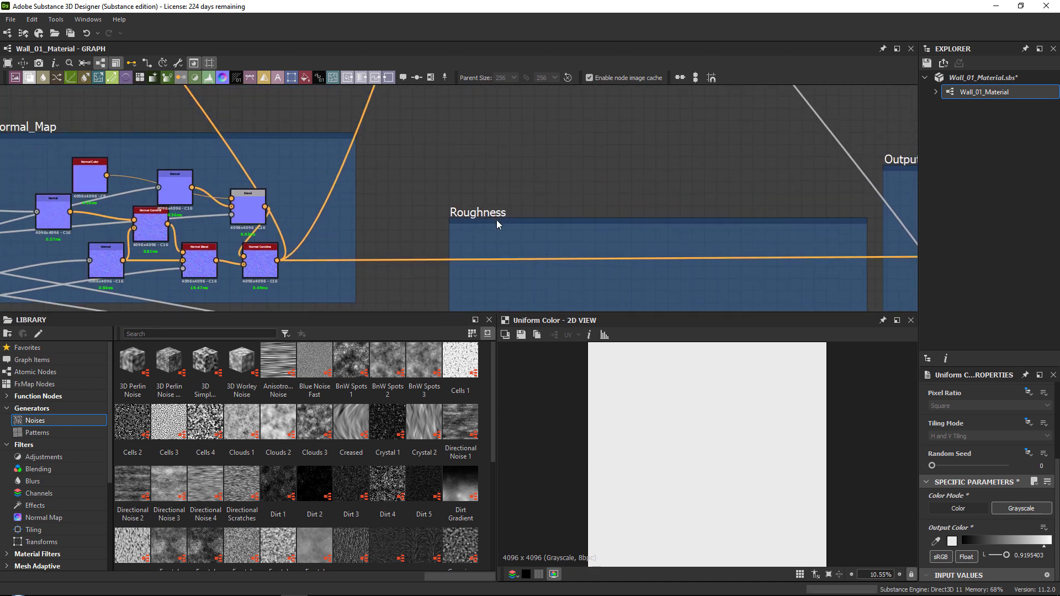
pyautogui.scroll(-5, 496, 220)
pyautogui.moveTo(449, 137); pyautogui.dragTo(515, 230, button='middle')
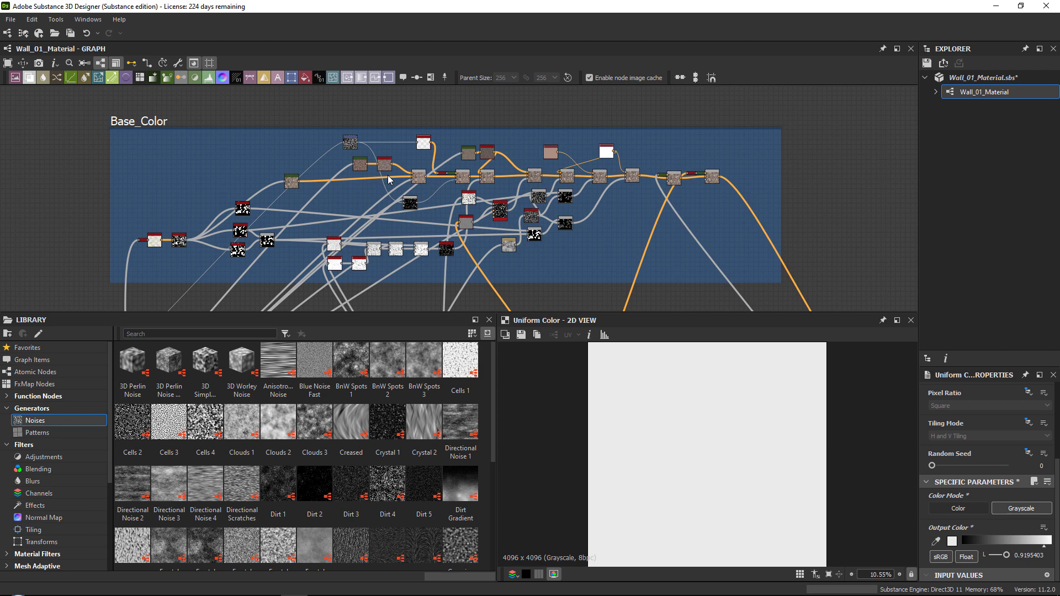
pyautogui.scroll(5, 381, 175)
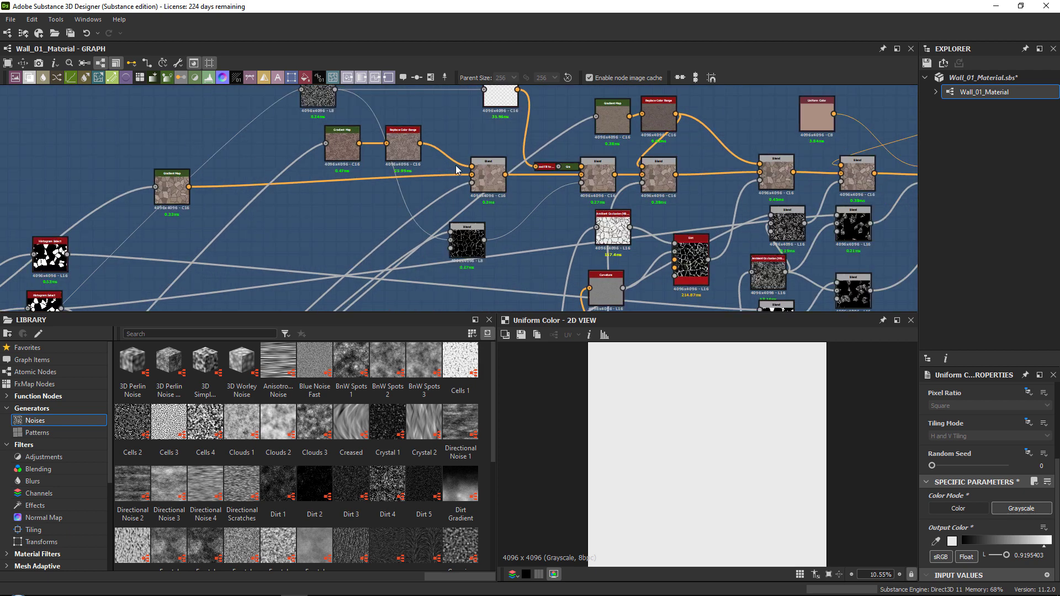
# Step: Preview the first Gradient Map and the successive Blend nodes of the Base_Color chain in the 2D view
pyautogui.click(488, 176)
pyautogui.doubleClick(488, 176)
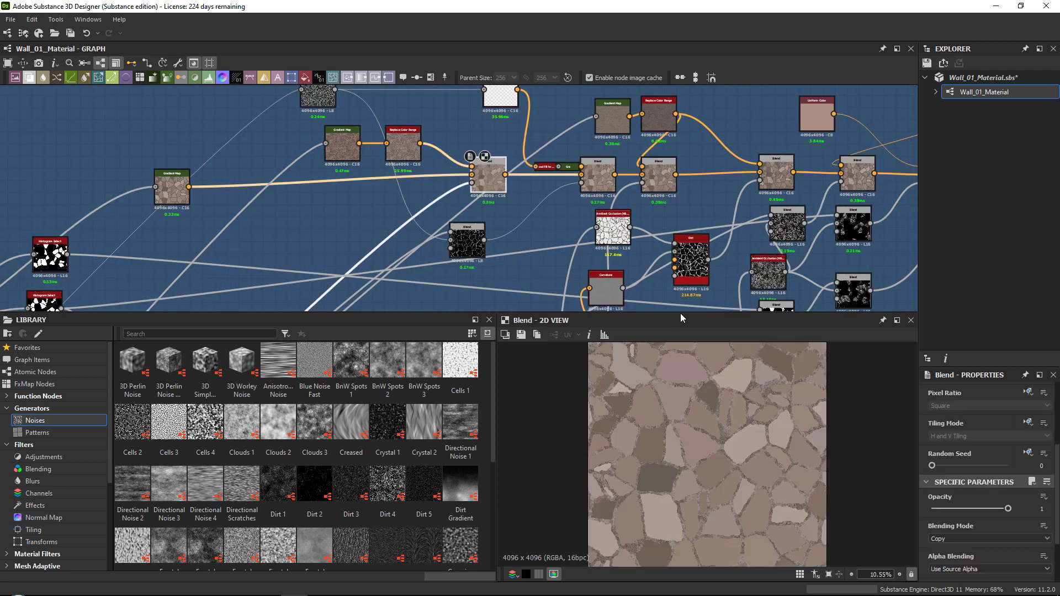
pyautogui.moveTo(680, 313); pyautogui.dragTo(678, 284)
pyautogui.scroll(3, 721, 415)
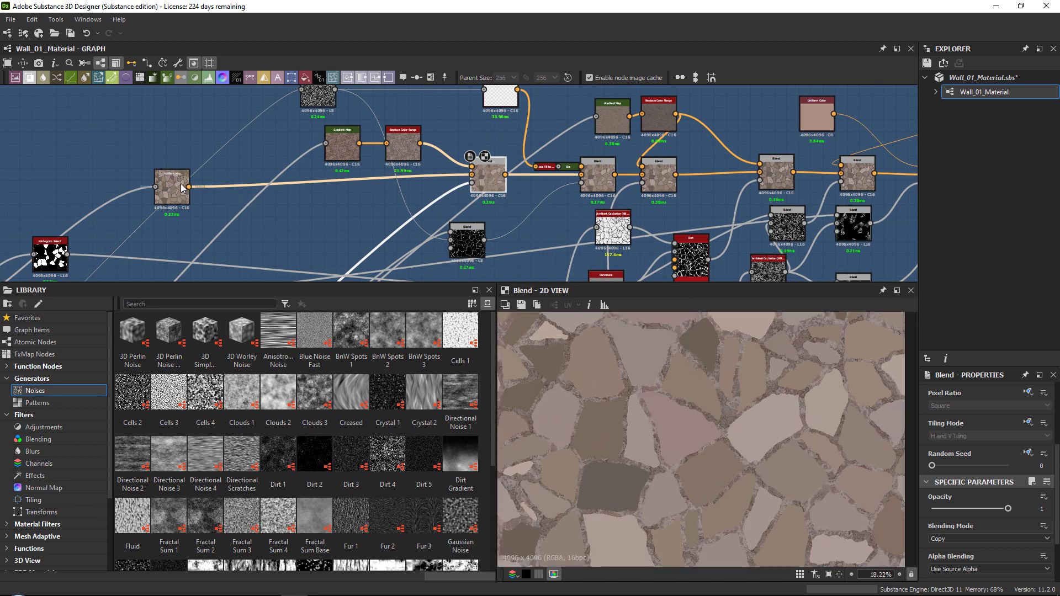
pyautogui.doubleClick(182, 188)
pyautogui.scroll(3, 684, 393)
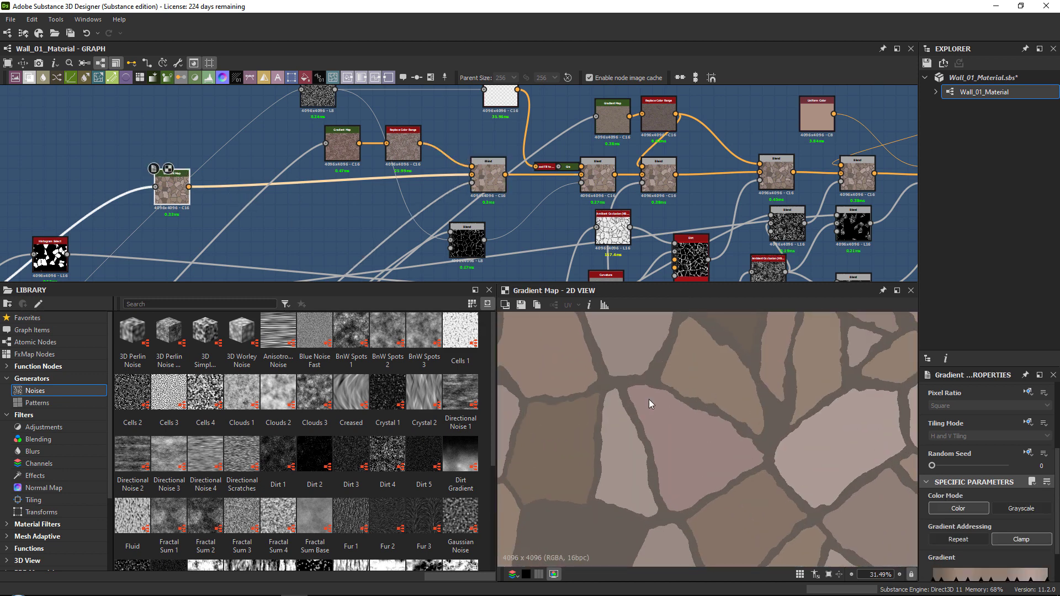
pyautogui.doubleClick(488, 175)
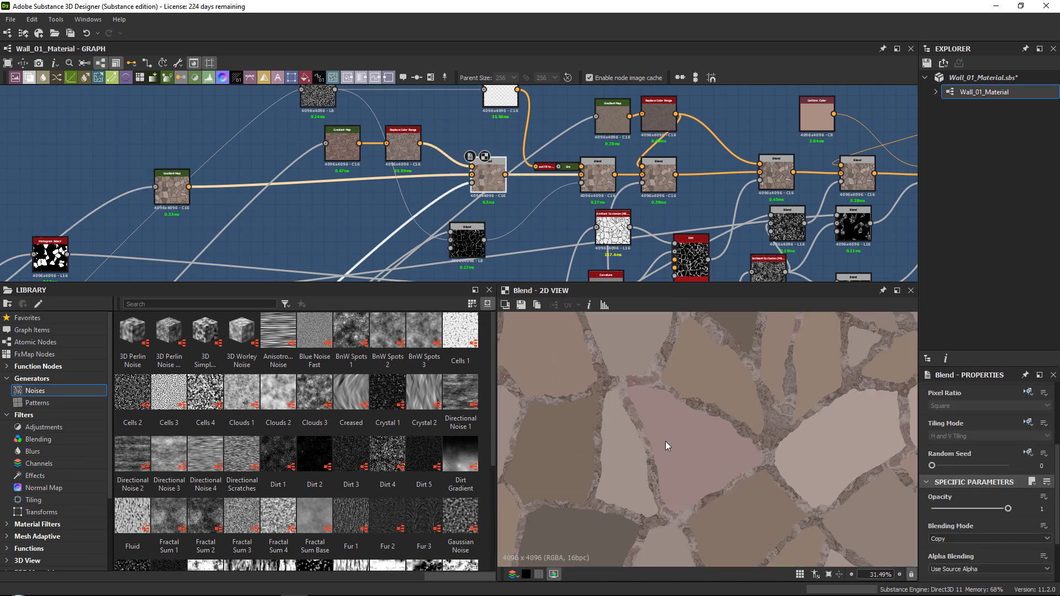
pyautogui.doubleClick(598, 175)
pyautogui.doubleClick(658, 172)
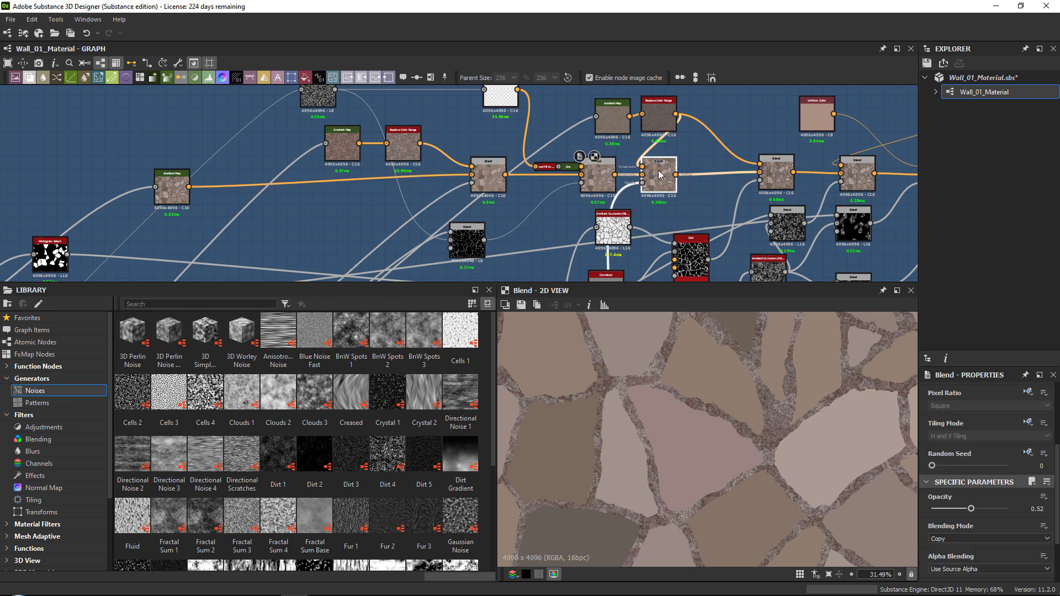
# Step: Shift the second Base_Color Blend node and the first Gradient Map node closer to the first Blend node
pyautogui.moveTo(706, 188); pyautogui.dragTo(603, 185, button='middle')
pyautogui.scroll(1, 513, 155)
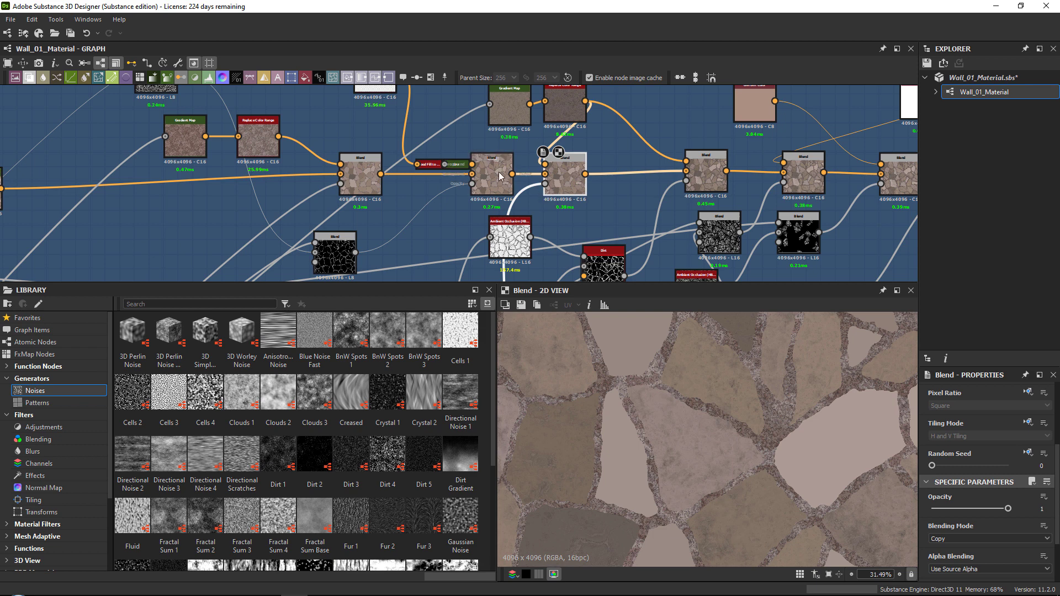
pyautogui.doubleClick(502, 176)
pyautogui.moveTo(502, 177); pyautogui.dragTo(474, 177)
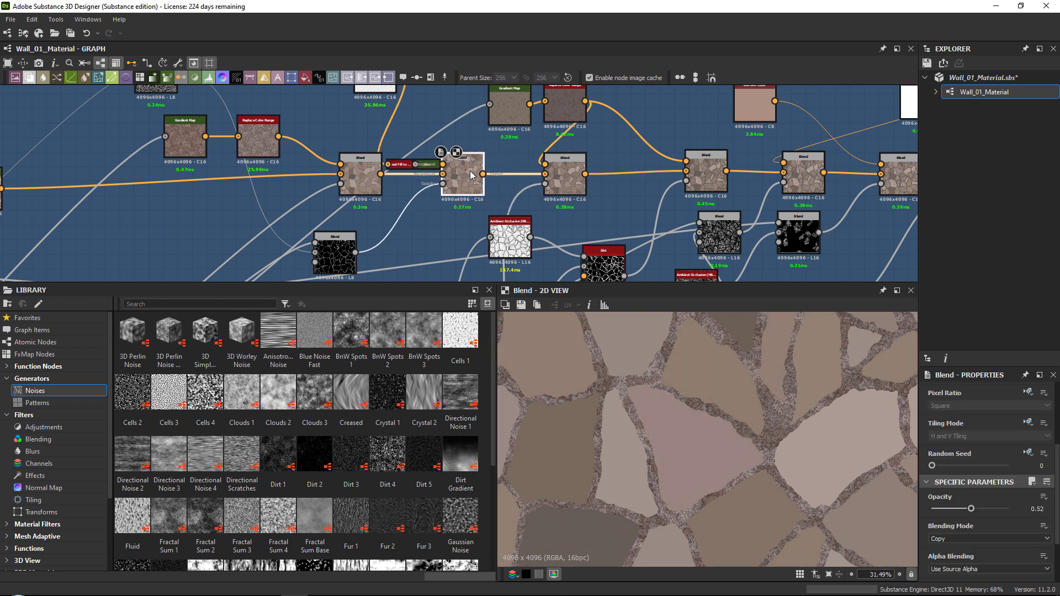
pyautogui.doubleClick(362, 190)
pyautogui.moveTo(361, 193); pyautogui.dragTo(585, 184, button='middle')
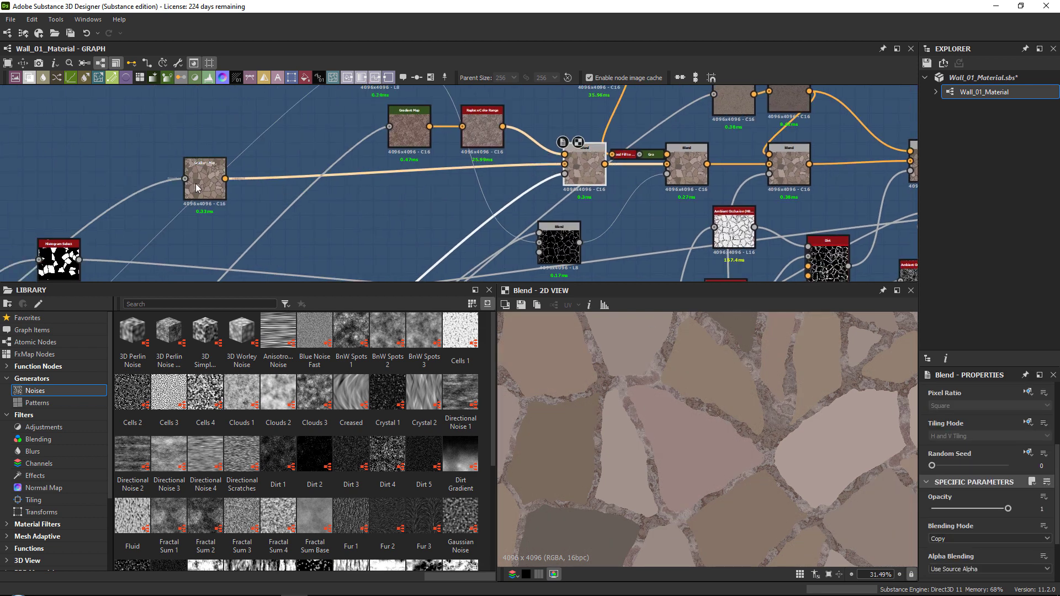
pyautogui.doubleClick(217, 176)
pyautogui.moveTo(216, 173); pyautogui.dragTo(272, 175)
# Step: Add a Grayscale Conversion node and feed it from the first Gradient Map's output in Base_Color
pyautogui.scroll(-5, 369, 182)
pyautogui.scroll(4, 370, 184)
pyautogui.click(386, 186)
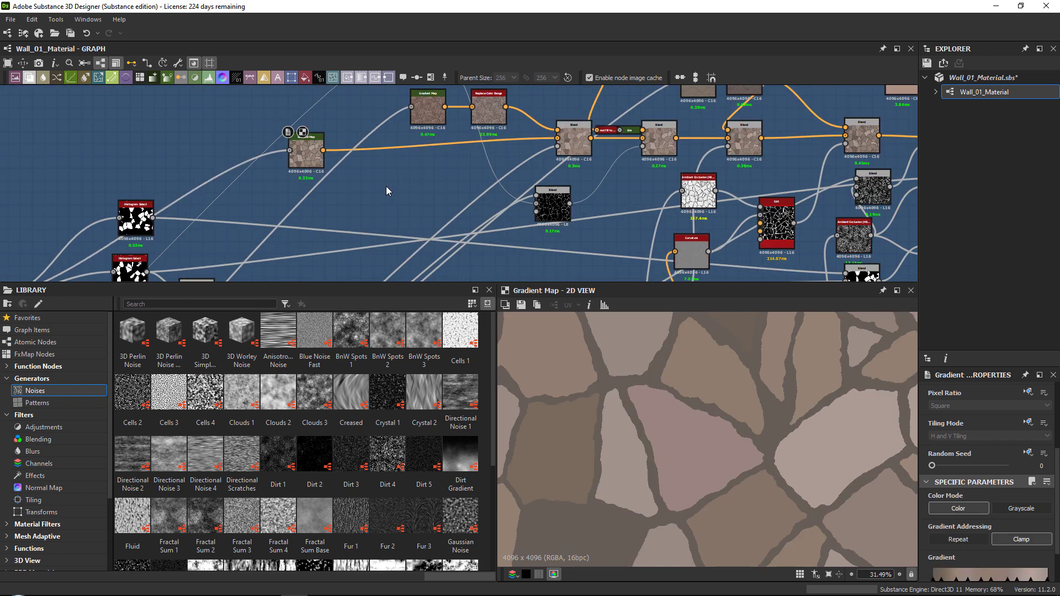
pyautogui.press('space')
pyautogui.write('gra')
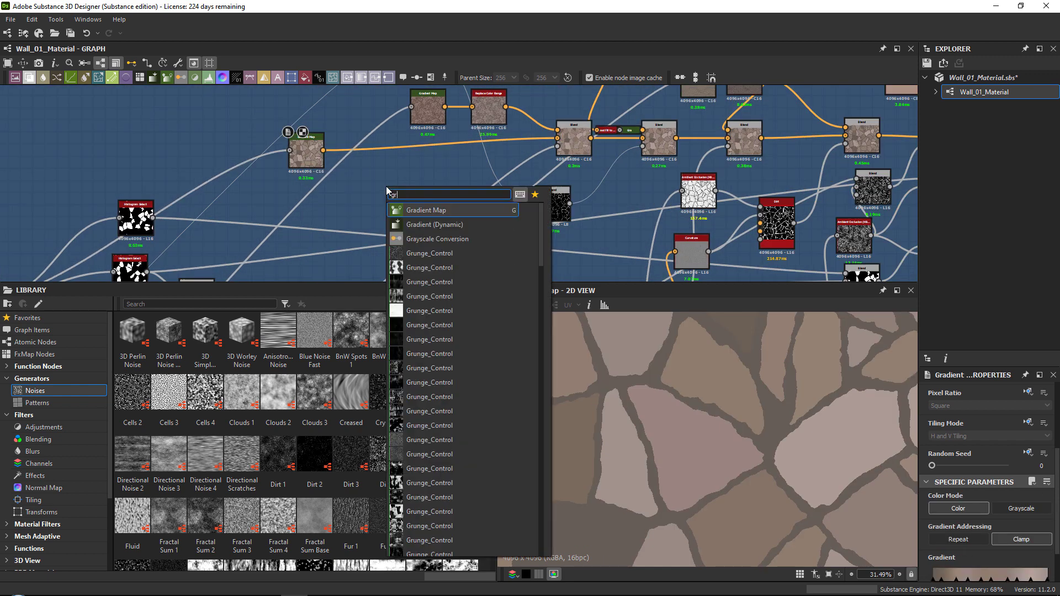
pyautogui.press('Down')
pyautogui.press('Down')
pyautogui.press('Return')
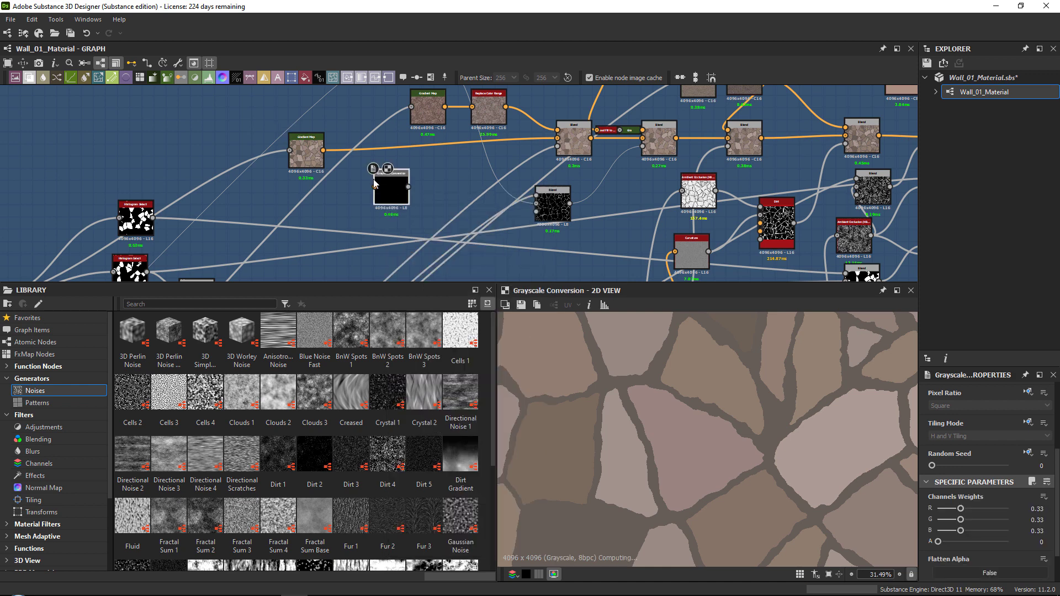
pyautogui.scroll(2, 351, 167)
pyautogui.moveTo(306, 140); pyautogui.dragTo(381, 193)
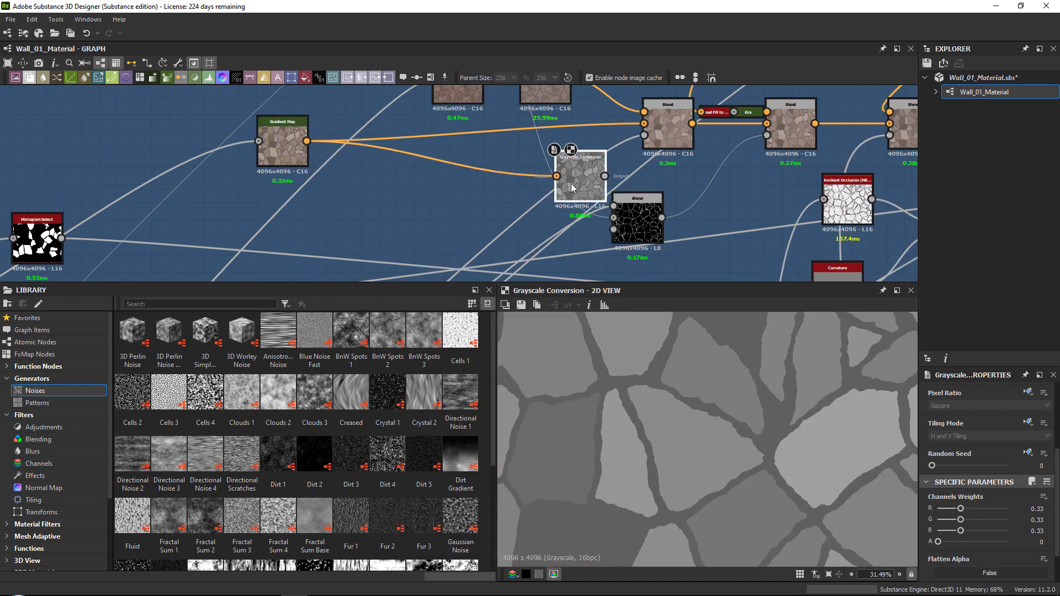
# Step: Place the Grayscale Conversion node inside the Roughness frame near its start
pyautogui.scroll(-8, 403, 208)
pyautogui.scroll(6, 496, 166)
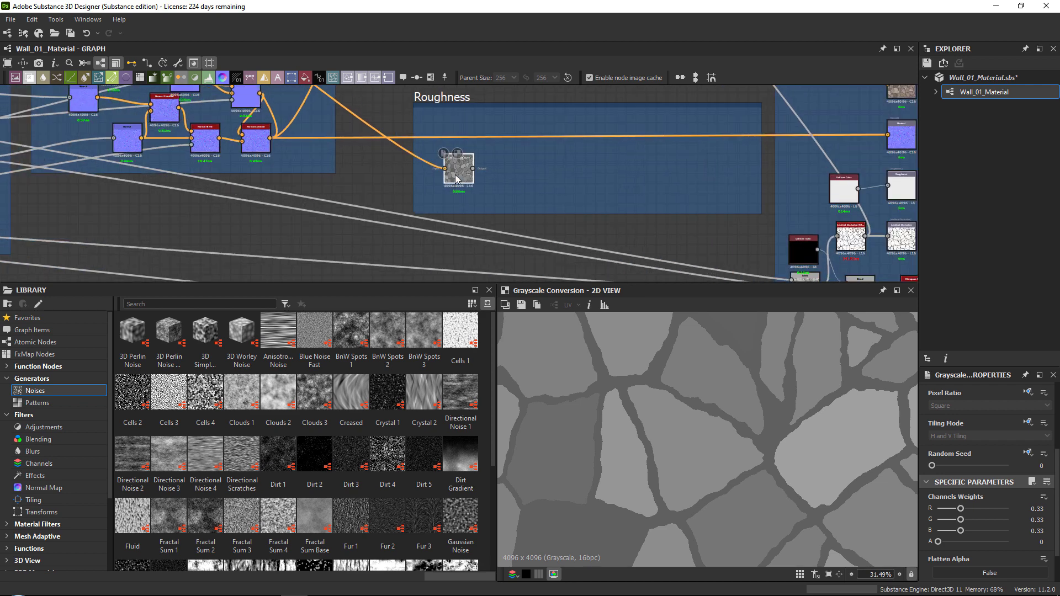
pyautogui.scroll(-2, 635, 397)
pyautogui.scroll(1, 658, 420)
pyautogui.scroll(2, 492, 219)
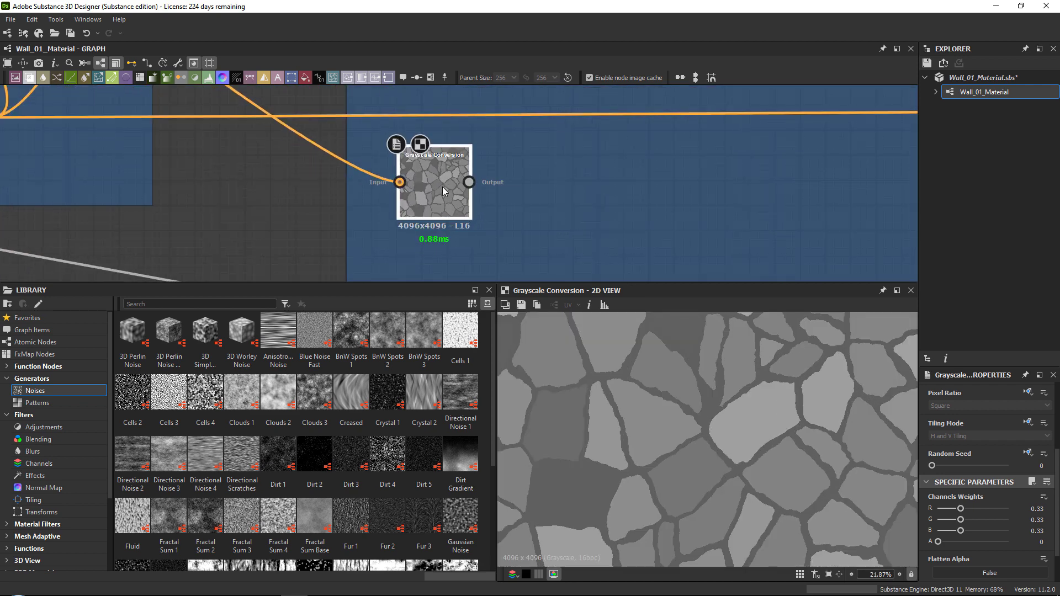
# Step: Add a Histogram Range node fed by the Grayscale Conversion node
pyautogui.press('space')
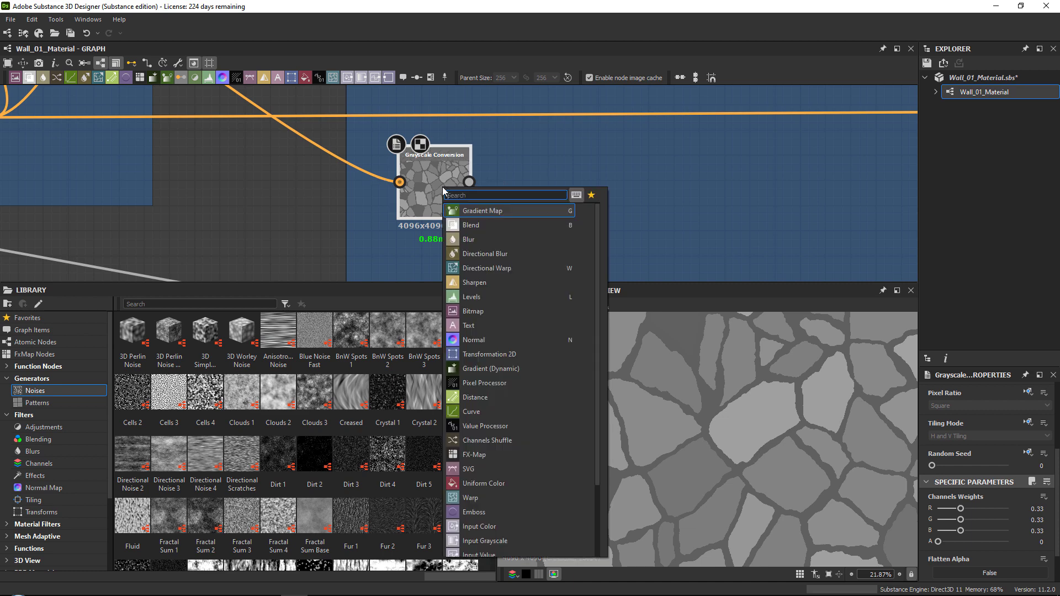
pyautogui.write('his')
pyautogui.press('Return')
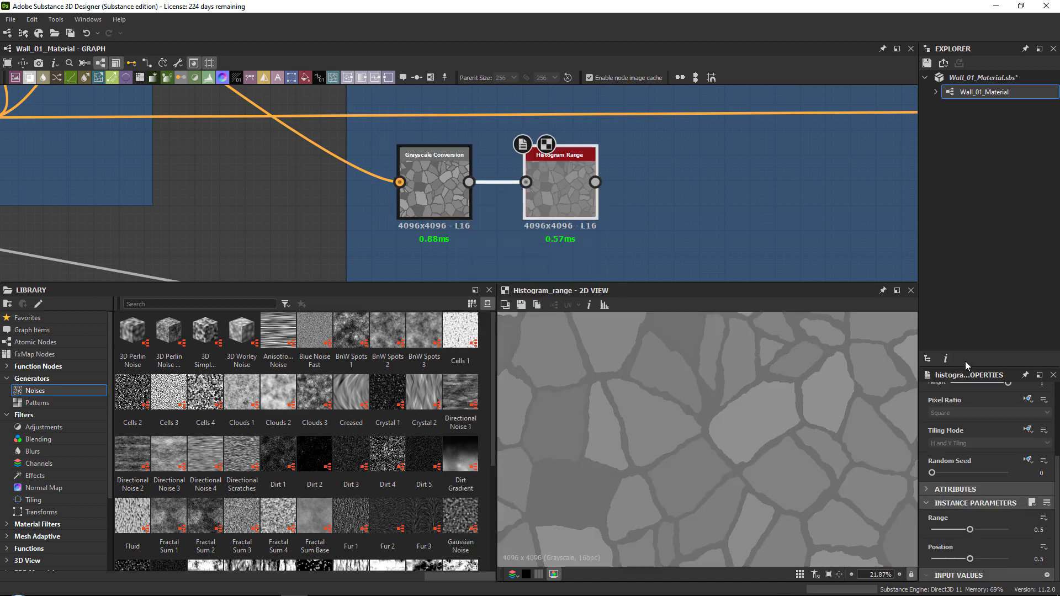
# Step: Set the Histogram Range node's Range to 1 and Position to 0.54, and inspect the stone and mortar tones
pyautogui.moveTo(967, 365); pyautogui.dragTo(876, 200)
pyautogui.scroll(-2, 750, 376)
pyautogui.moveTo(947, 508); pyautogui.dragTo(1008, 508)
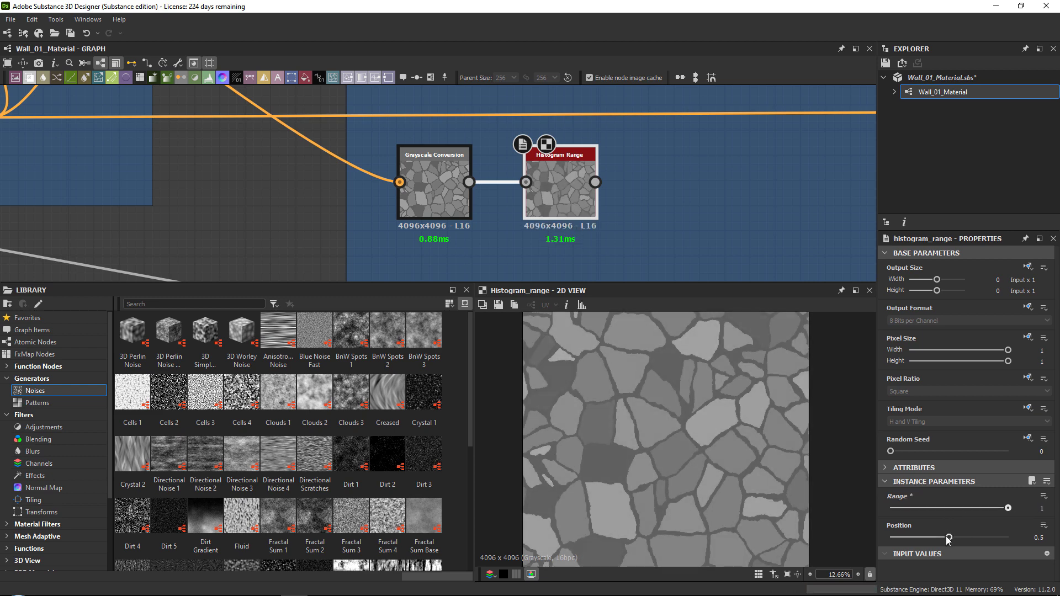
pyautogui.moveTo(948, 537)
pyautogui.mouseDown()
pyautogui.moveTo(988, 537)
pyautogui.moveTo(906, 536)
pyautogui.moveTo(954, 536)
pyautogui.mouseUp()
pyautogui.scroll(5, 687, 413)
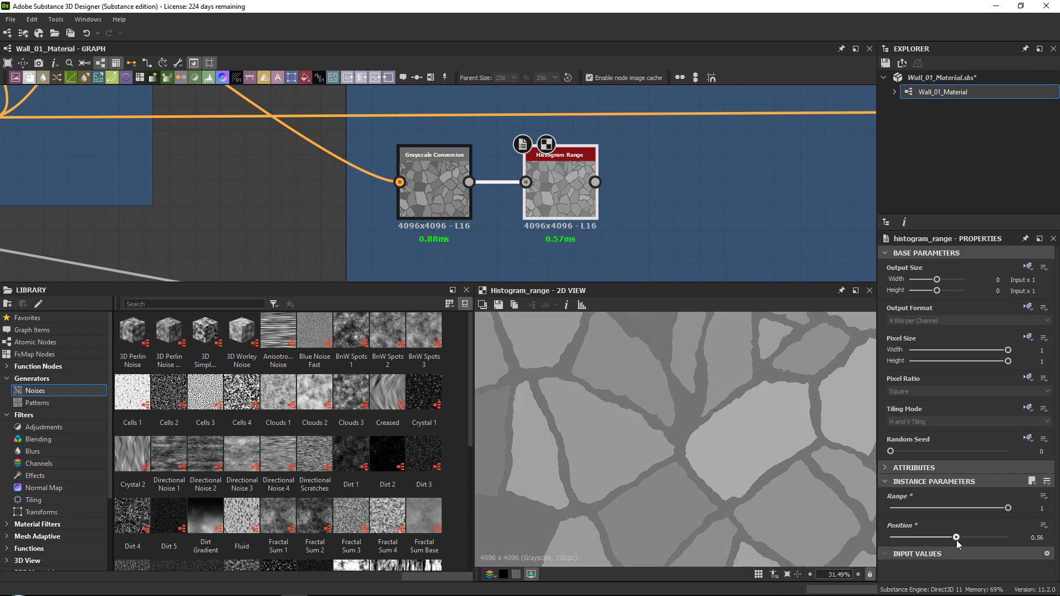
pyautogui.scroll(-3, 667, 409)
pyautogui.moveTo(666, 405); pyautogui.dragTo(681, 450, button='middle')
pyautogui.scroll(3, 605, 413)
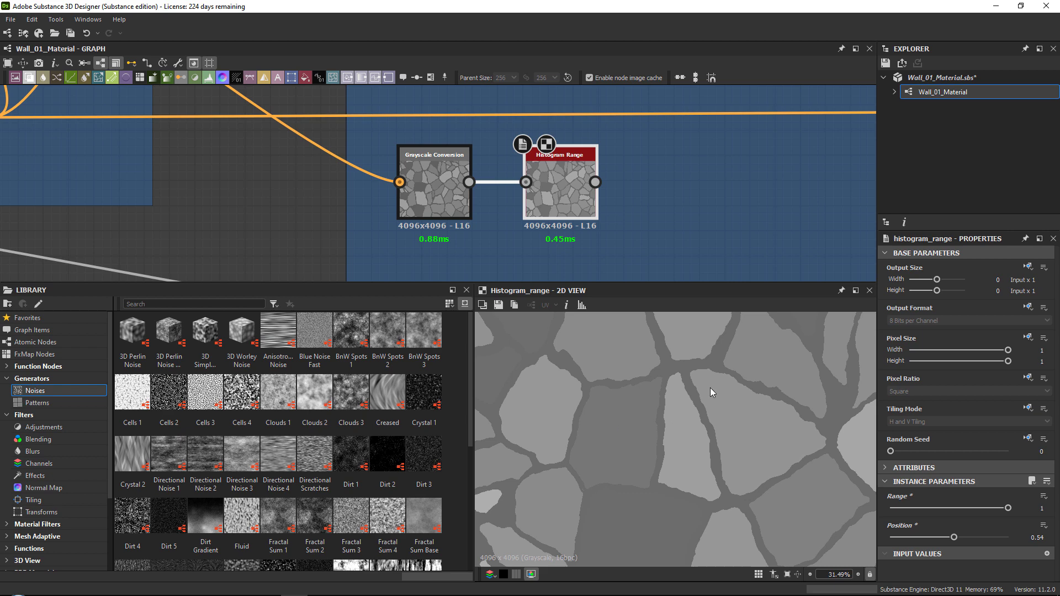
pyautogui.scroll(3, 684, 359)
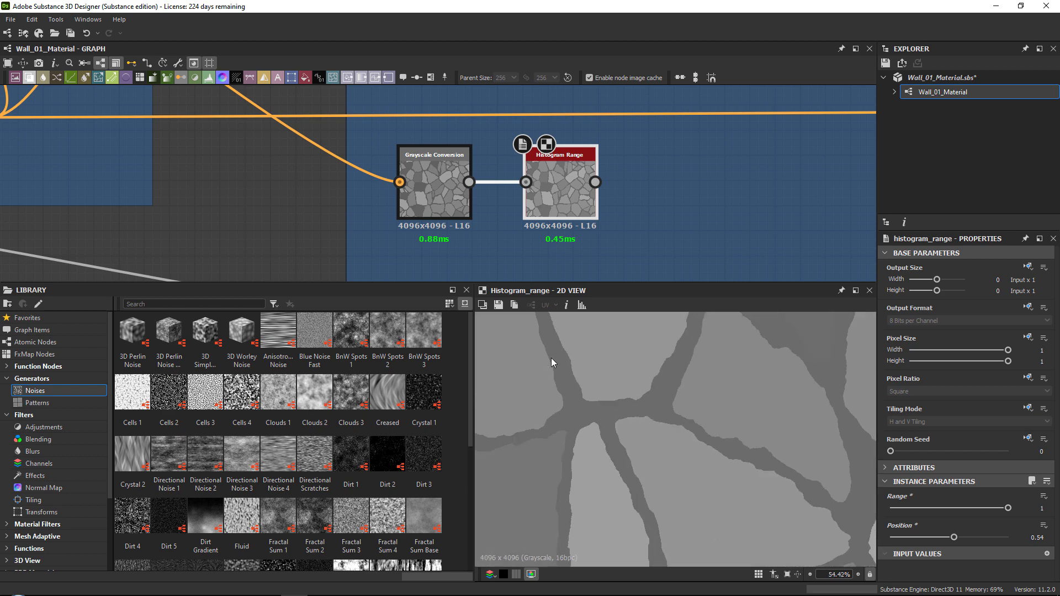
# Step: Nudge the Histogram Range node slightly and add a Blend node fed by its output
pyautogui.moveTo(580, 171); pyautogui.dragTo(542, 195, button='middle')
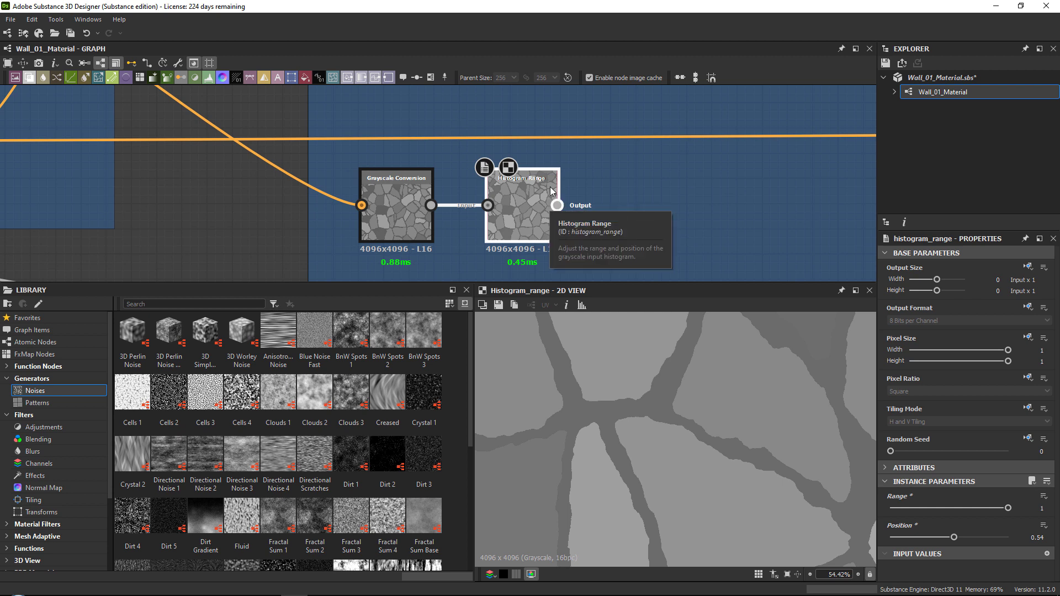
pyautogui.moveTo(551, 191); pyautogui.dragTo(529, 190)
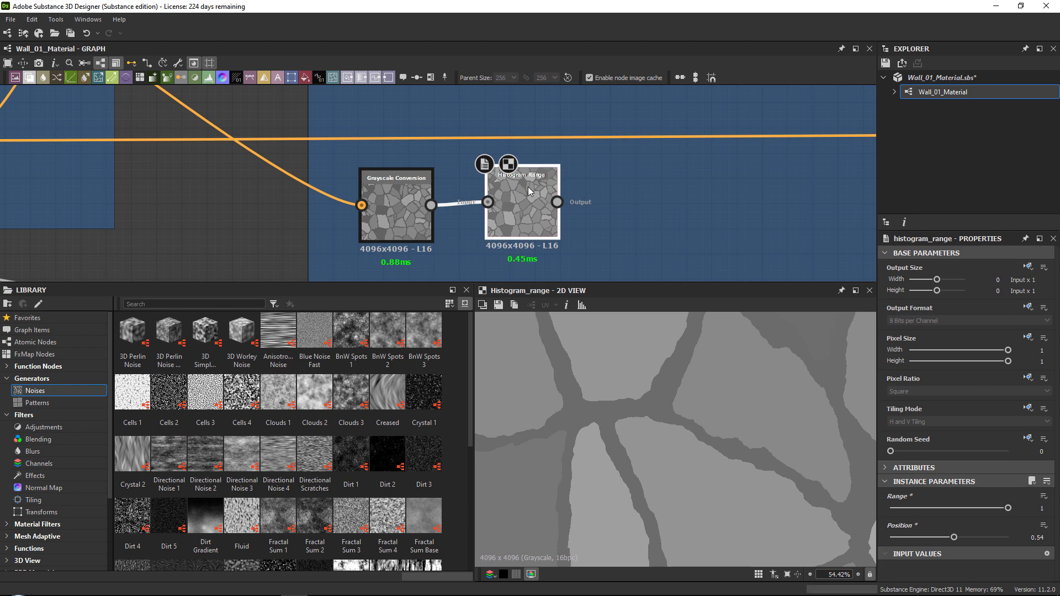
pyautogui.press('space')
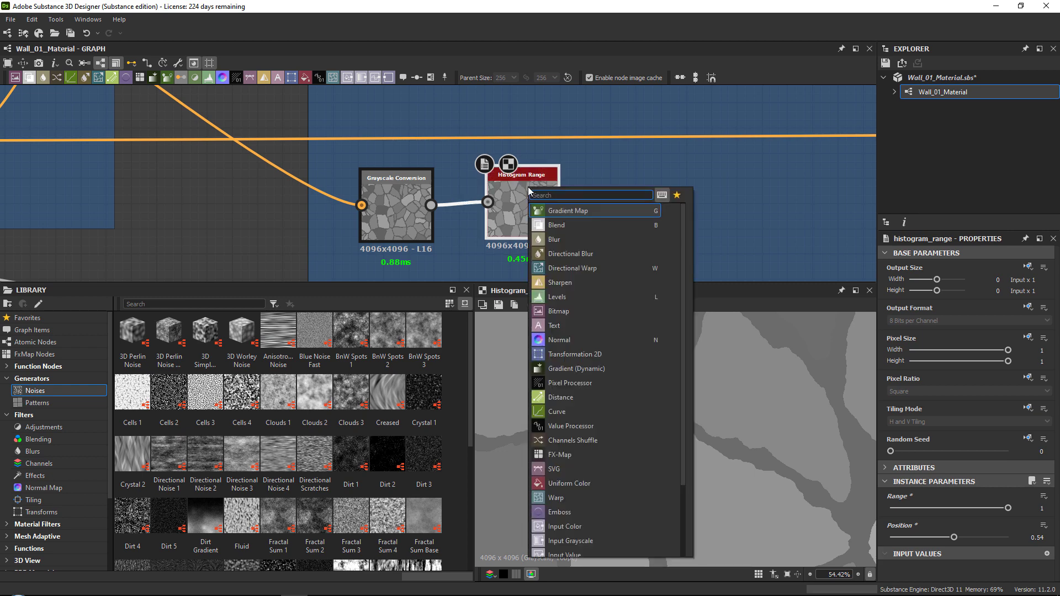
pyautogui.write('blend')
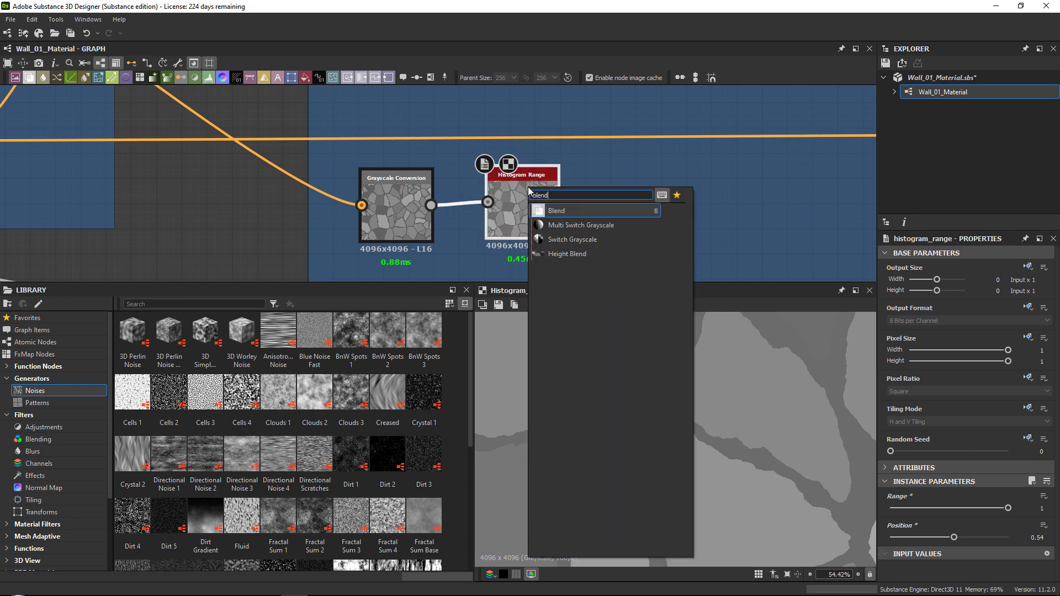
pyautogui.press('Return')
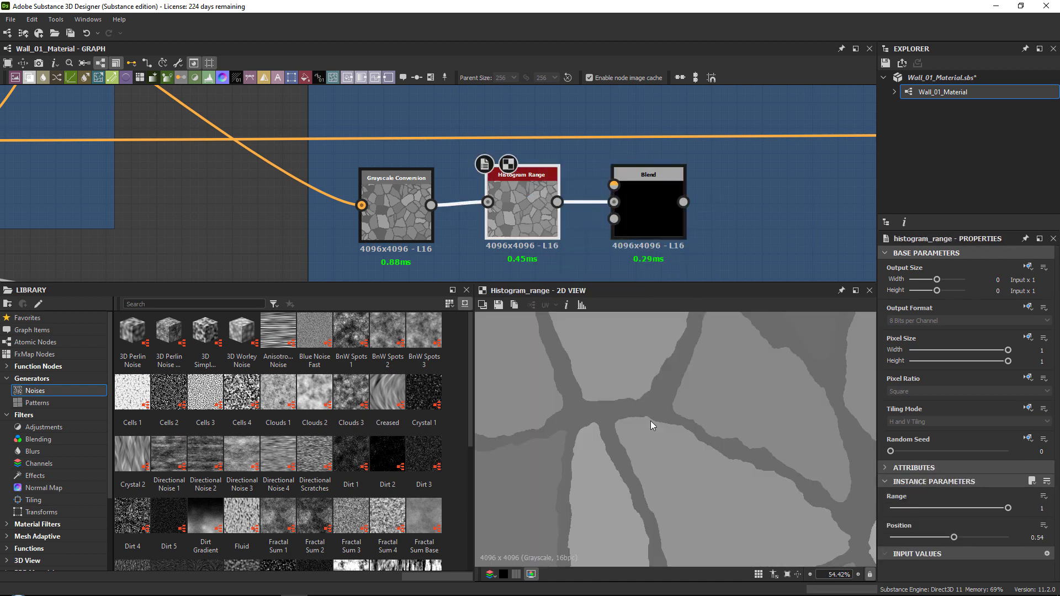
# Step: Preview the Invert Grayscale, Non Uniform Blur Grayscale and Blend nodes in the height section to compare their mortar masks
pyautogui.scroll(-7, 369, 163)
pyautogui.moveTo(128, 163); pyautogui.dragTo(419, 189, button='middle')
pyautogui.scroll(-1, 419, 189)
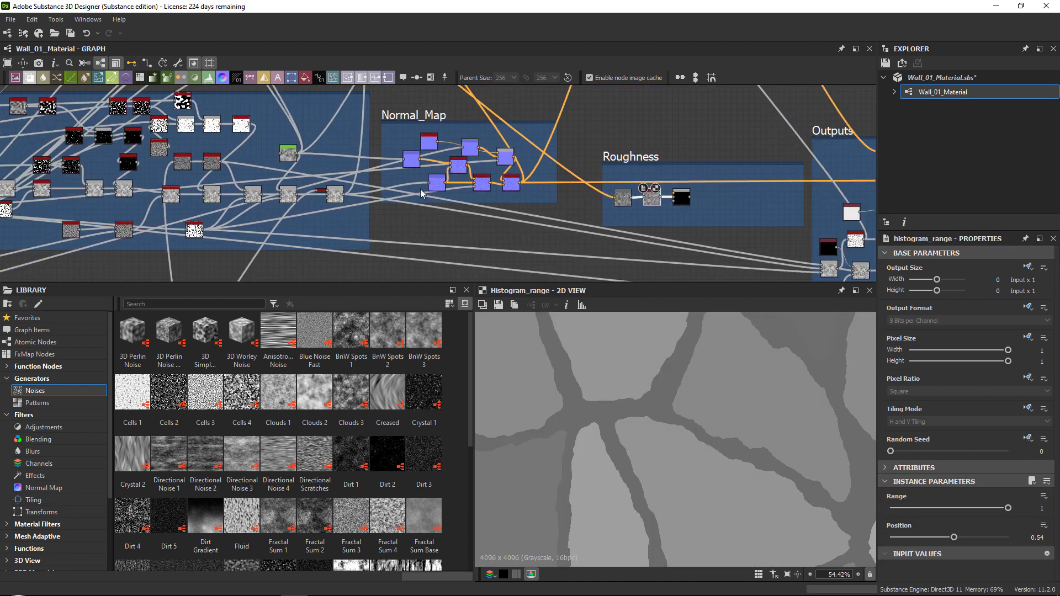
pyautogui.moveTo(286, 217); pyautogui.dragTo(450, 153, button='middle')
pyautogui.moveTo(376, 119); pyautogui.dragTo(414, 163, button='middle')
pyautogui.moveTo(341, 248); pyautogui.dragTo(418, 264, button='middle')
pyautogui.moveTo(369, 184); pyautogui.dragTo(391, 217, button='middle')
pyautogui.scroll(3, 376, 198)
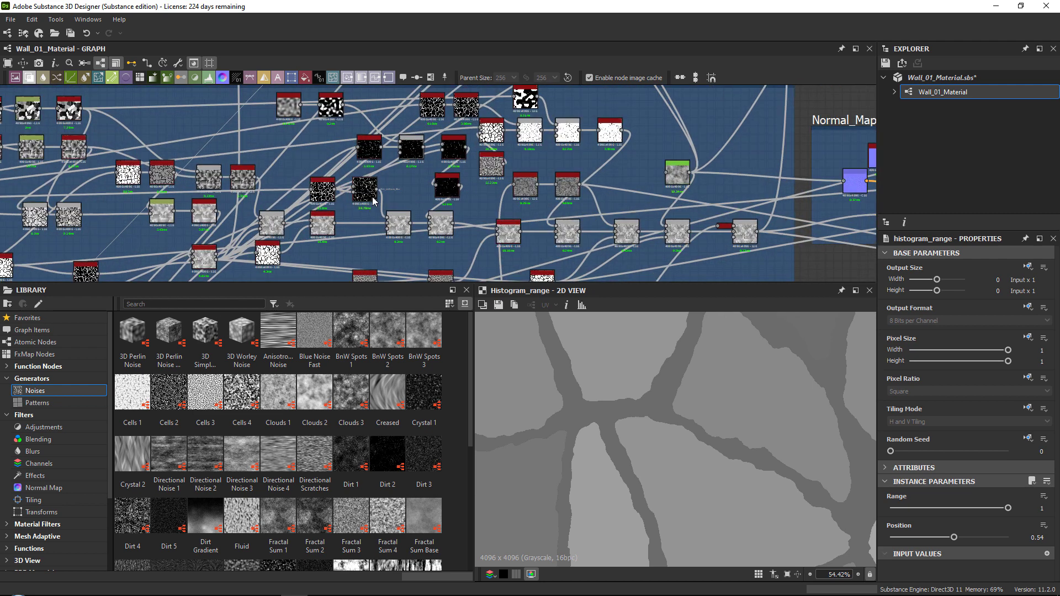
pyautogui.scroll(2, 407, 223)
pyautogui.scroll(2, 342, 193)
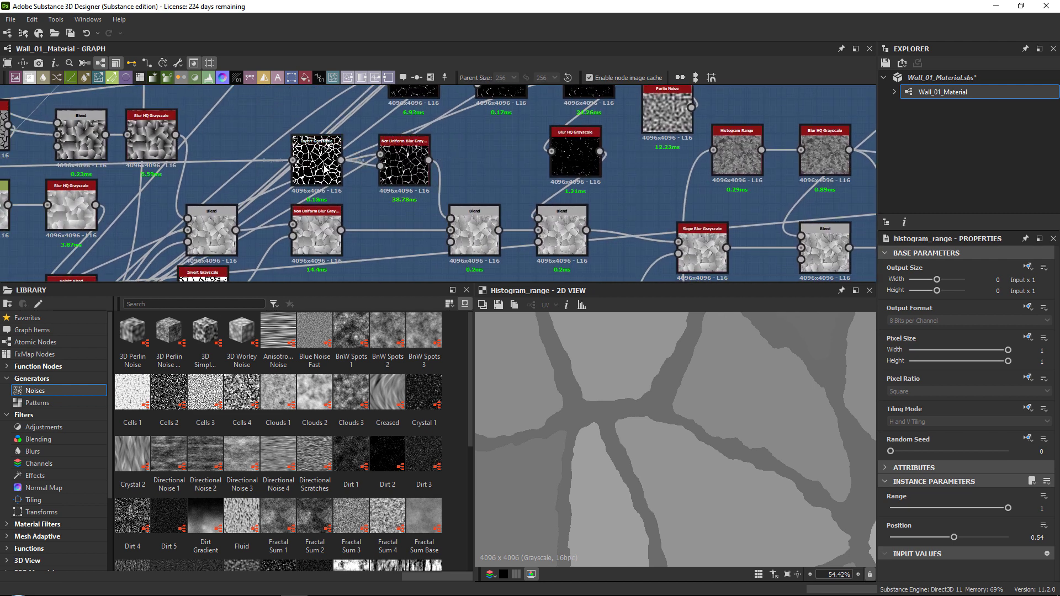
pyautogui.doubleClick(316, 160)
pyautogui.doubleClick(404, 162)
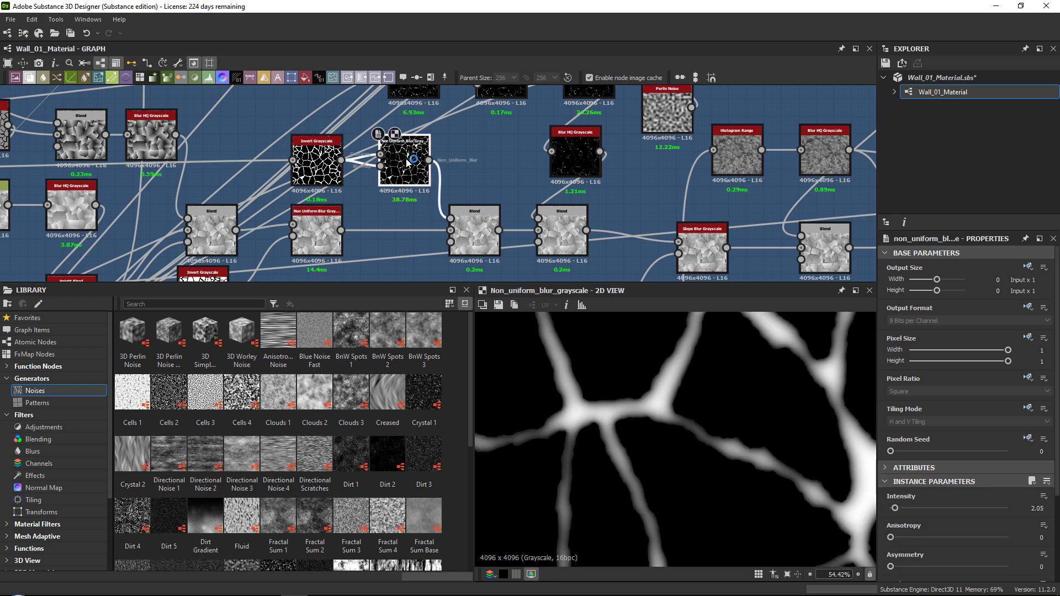
pyautogui.doubleClick(324, 170)
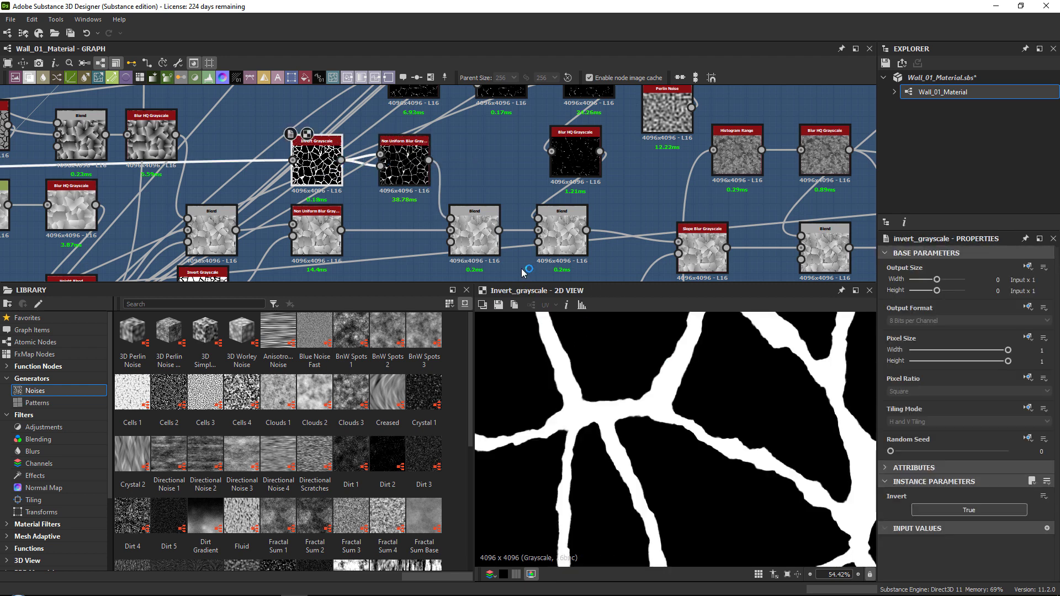
pyautogui.doubleClick(485, 222)
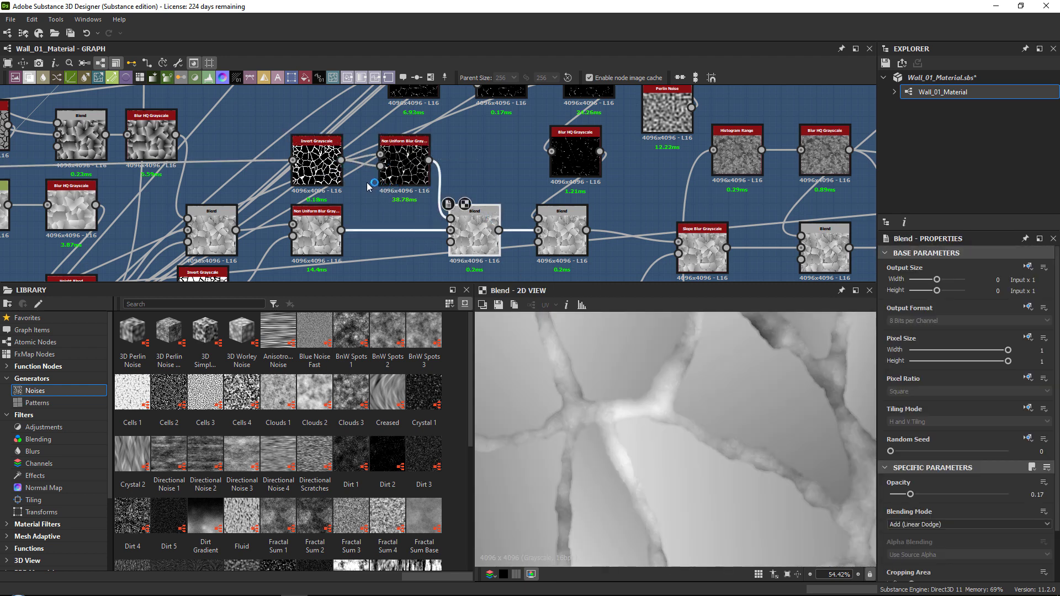
# Step: Connect the Invert Grayscale mortar mask to the Foreground input of the Blend node in the Roughness frame
pyautogui.doubleClick(342, 162)
pyautogui.click(341, 160)
pyautogui.scroll(-4, 579, 156)
pyautogui.moveTo(607, 178); pyautogui.dragTo(292, 174, button='middle')
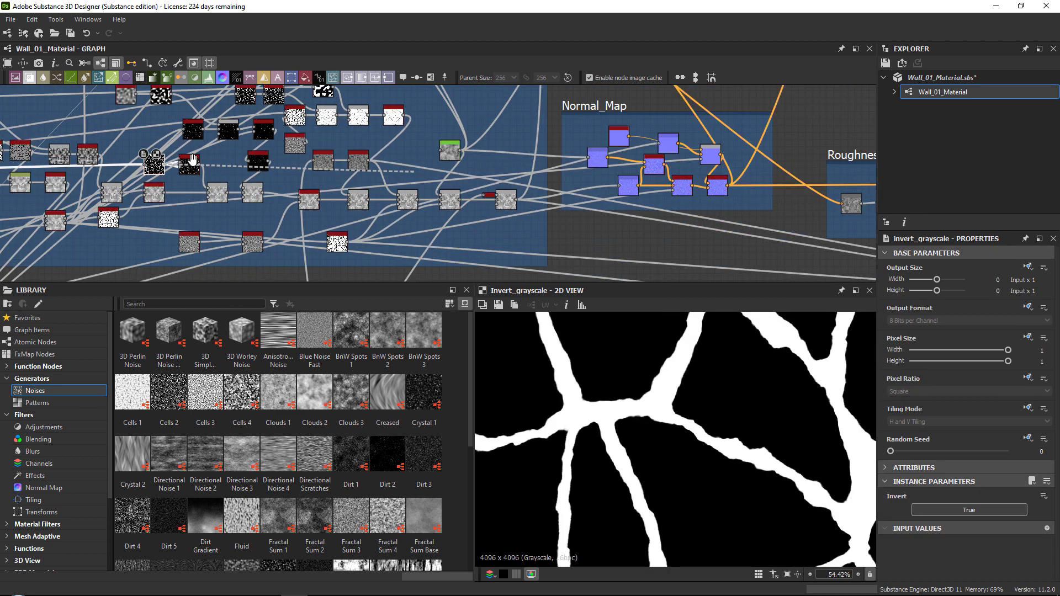
pyautogui.moveTo(694, 185); pyautogui.dragTo(423, 176, button='middle')
pyautogui.scroll(7, 496, 183)
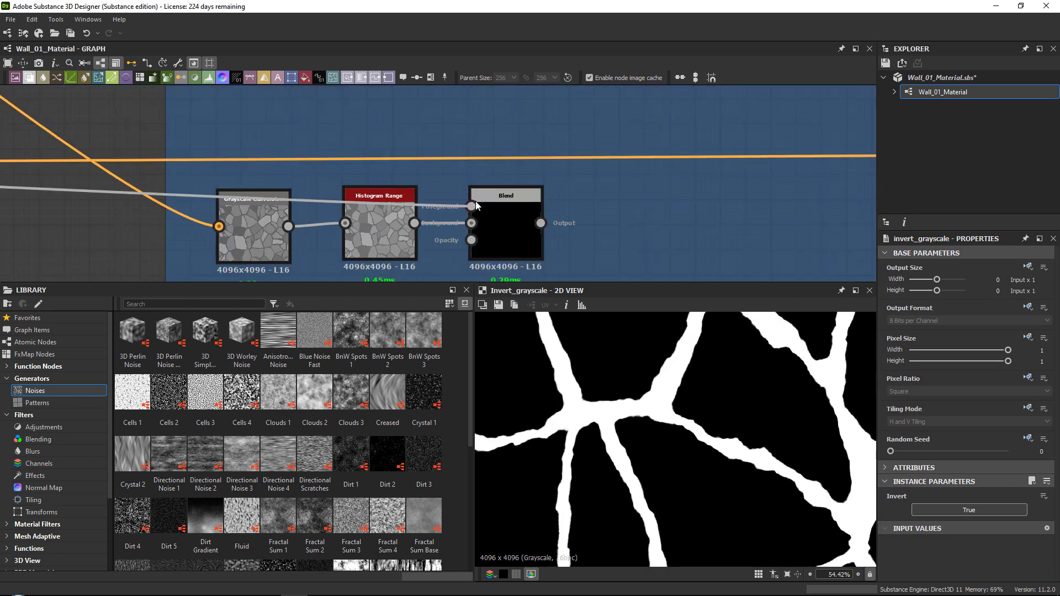
pyautogui.scroll(2, 534, 190)
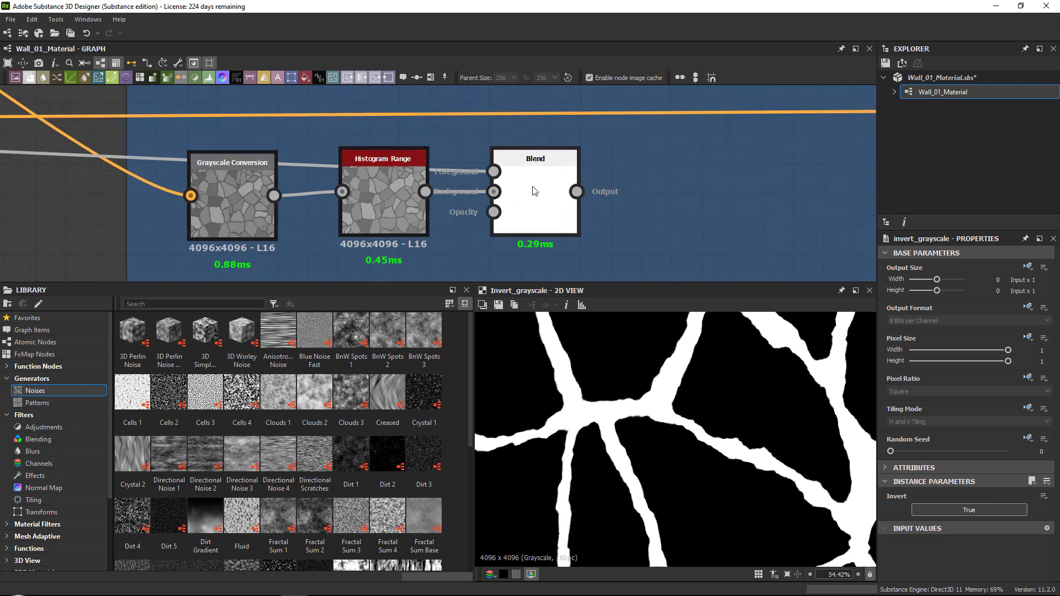
# Step: Set the Roughness Blend node to Add (Linear Dodge) after comparing it with Subtract, and set its Opacity to 0.34
pyautogui.click(534, 189)
pyautogui.scroll(-2, 925, 489)
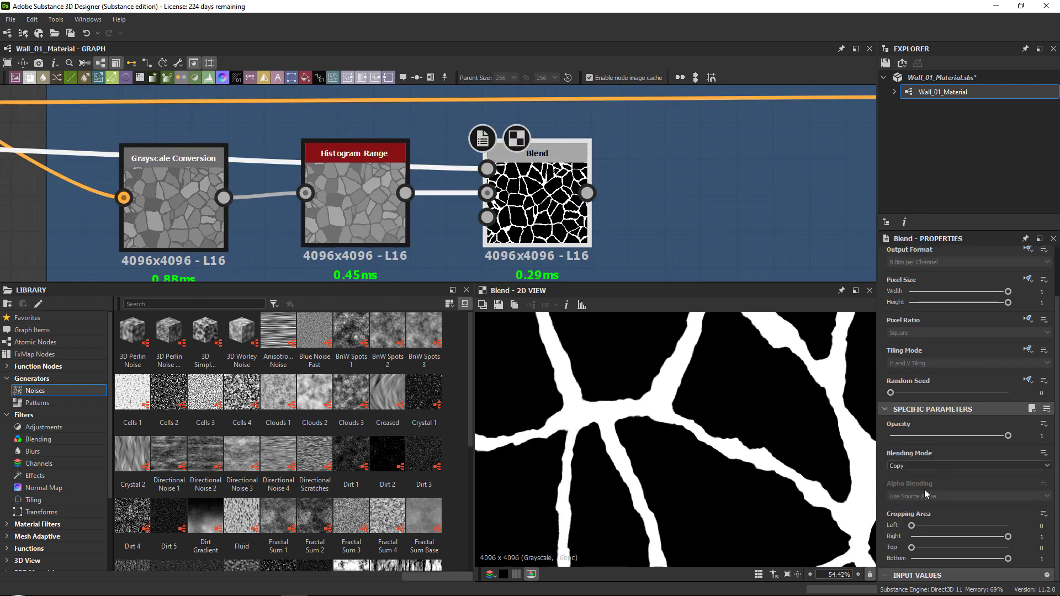
pyautogui.click(917, 466)
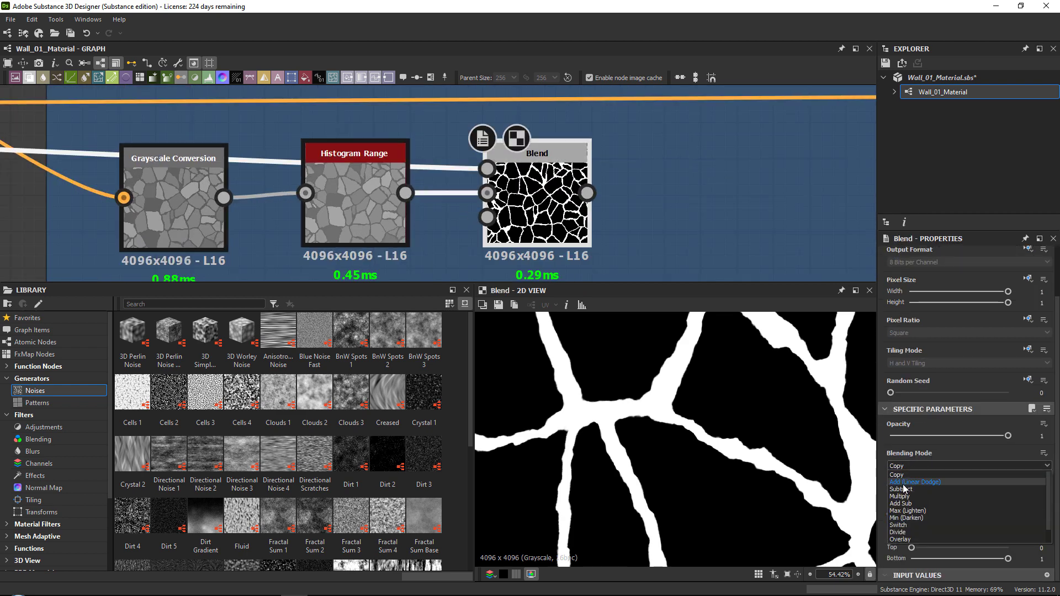
pyautogui.click(900, 482)
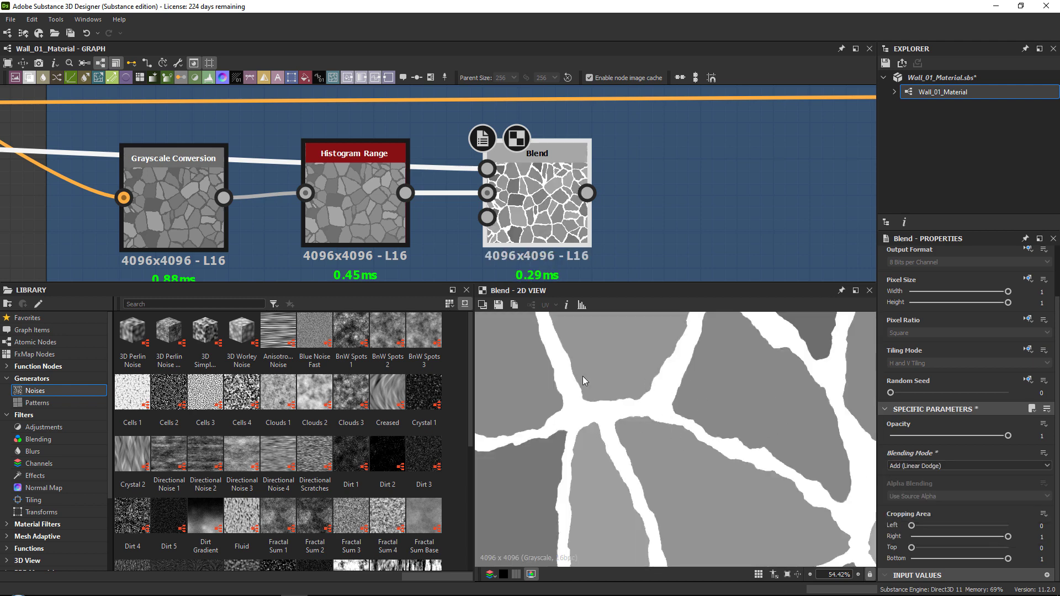
pyautogui.scroll(-3, 585, 381)
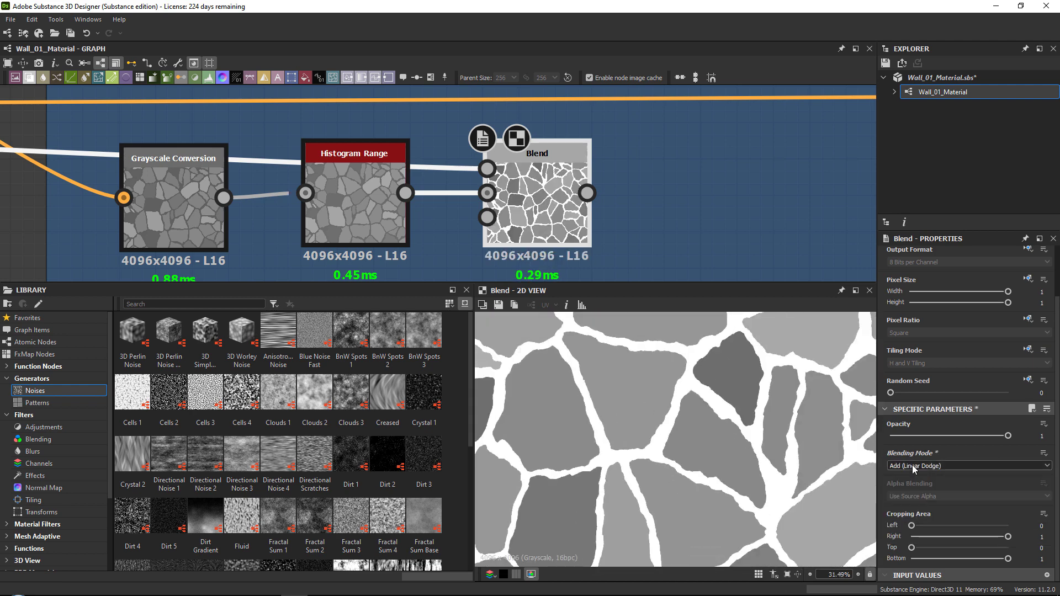
pyautogui.scroll(-1, 912, 468)
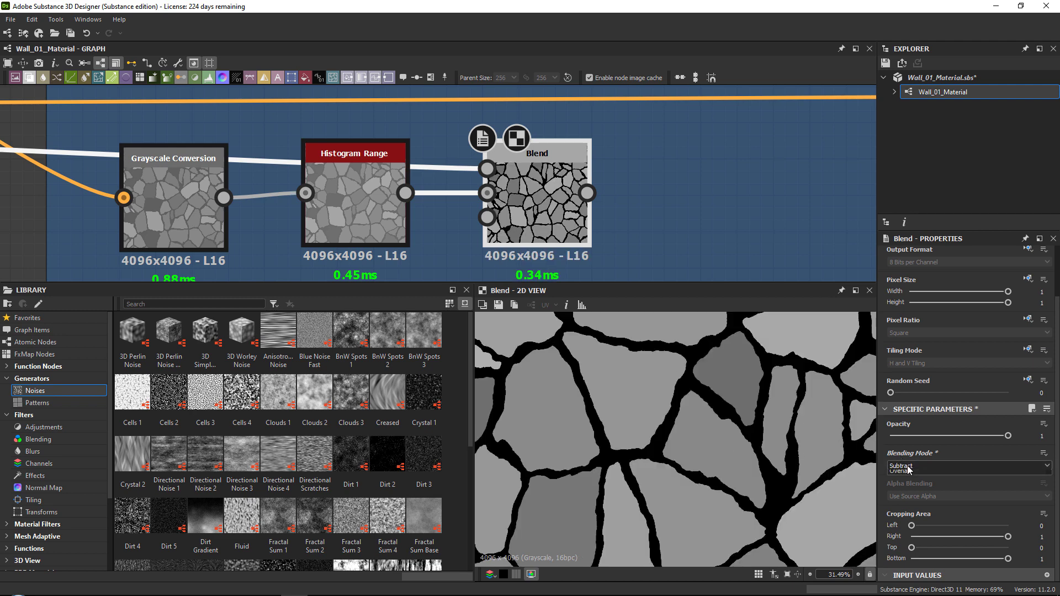
pyautogui.click(900, 466)
pyautogui.click(900, 482)
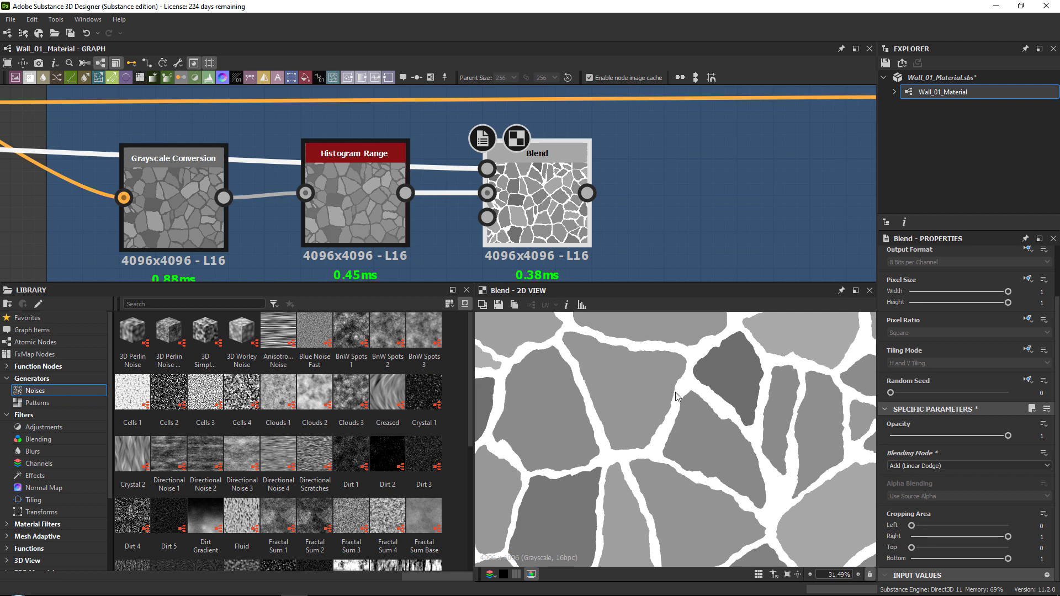
pyautogui.scroll(1, 674, 397)
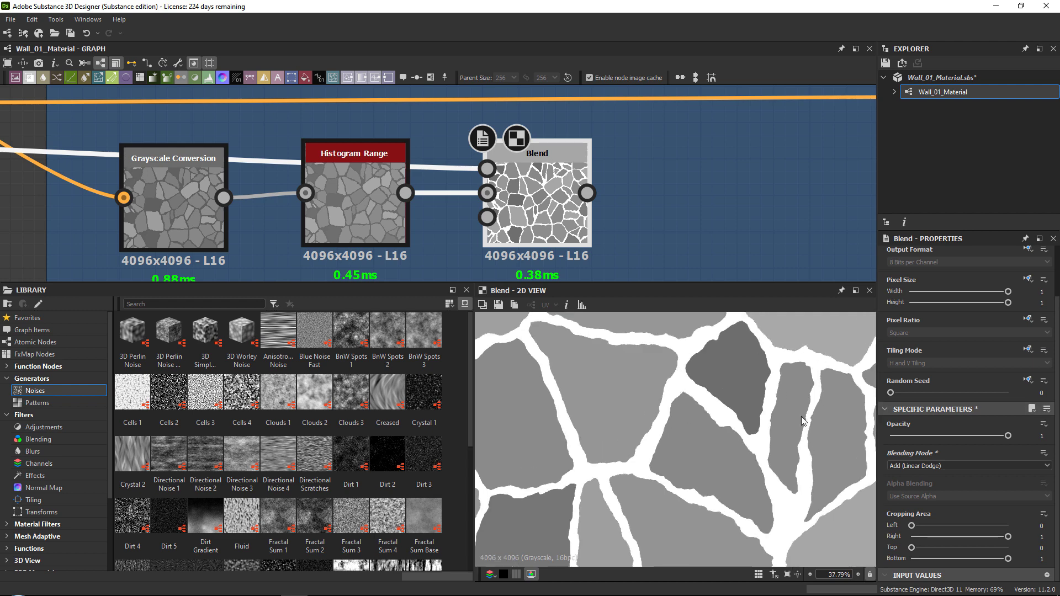
pyautogui.moveTo(1000, 437); pyautogui.dragTo(931, 436)
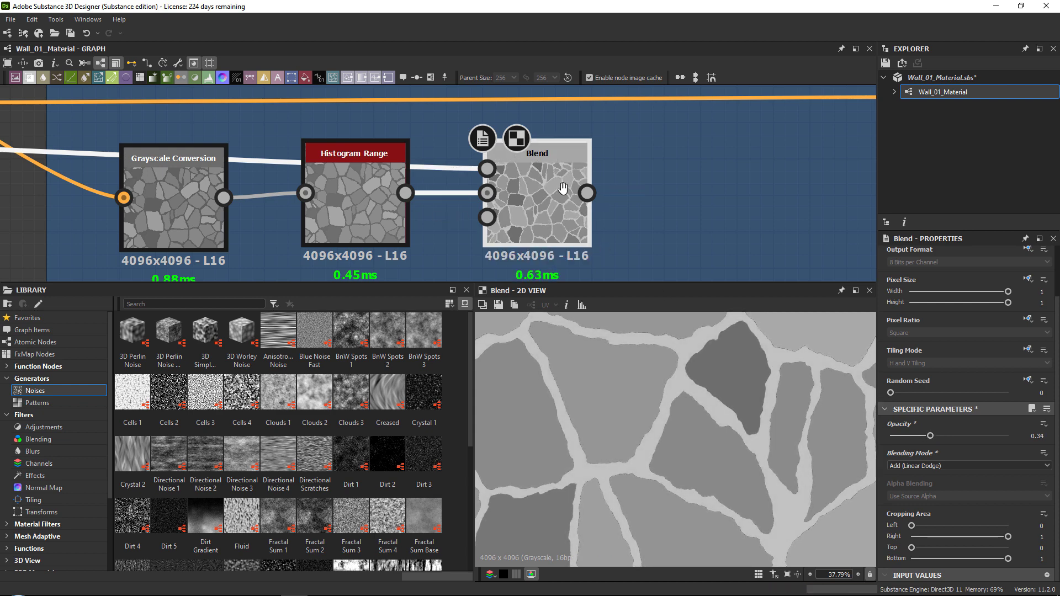
# Step: Add a second Blend node fed by the output of the mortar Blend in the Roughness frame
pyautogui.moveTo(596, 207); pyautogui.dragTo(490, 186, button='middle')
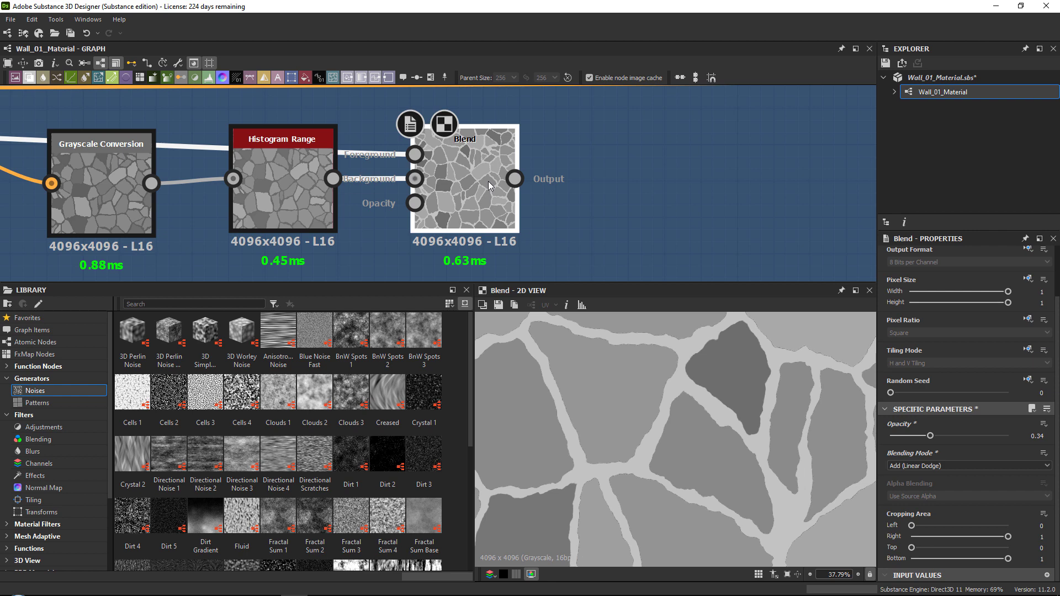
pyautogui.moveTo(547, 166); pyautogui.dragTo(540, 166, button='middle')
pyautogui.press('space')
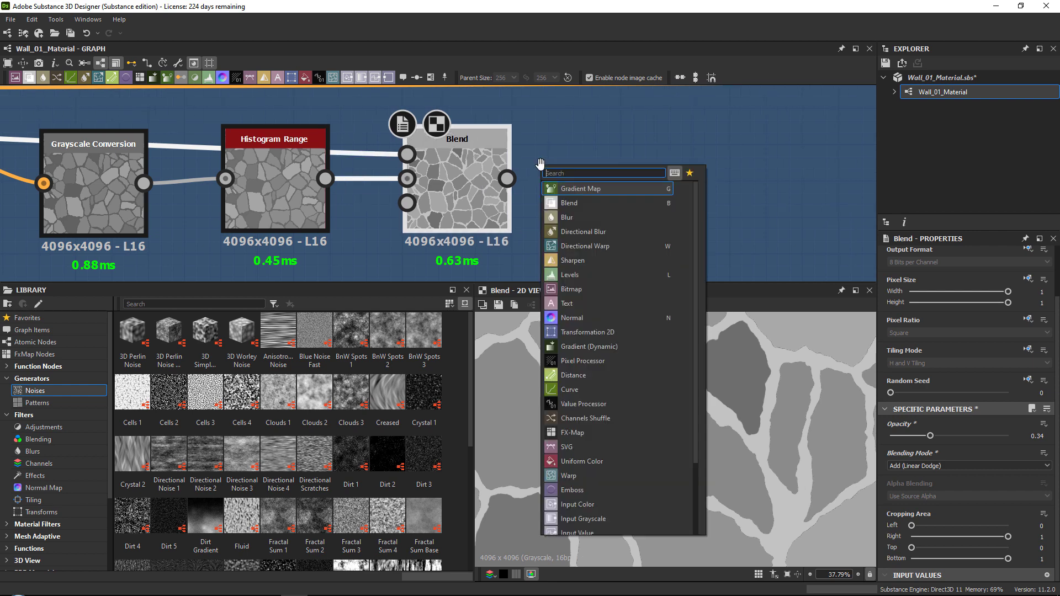
pyautogui.write('blend')
pyautogui.press('Return')
# Step: Preview the consecutive base color Blend nodes to compare the surface detail on the stones
pyautogui.scroll(-5, 620, 158)
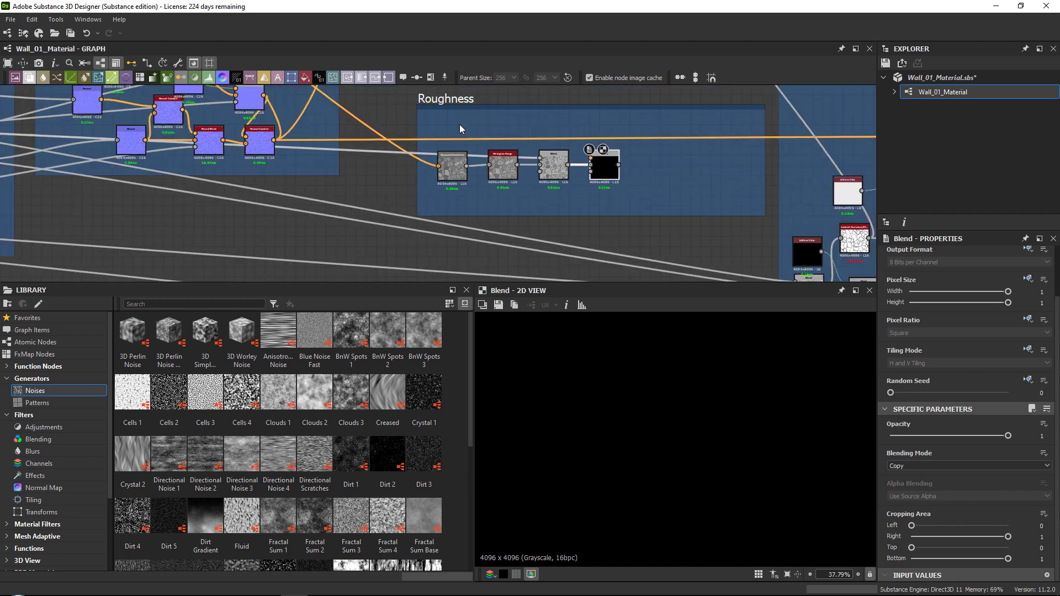
pyautogui.scroll(3, 489, 208)
pyautogui.scroll(6, 465, 211)
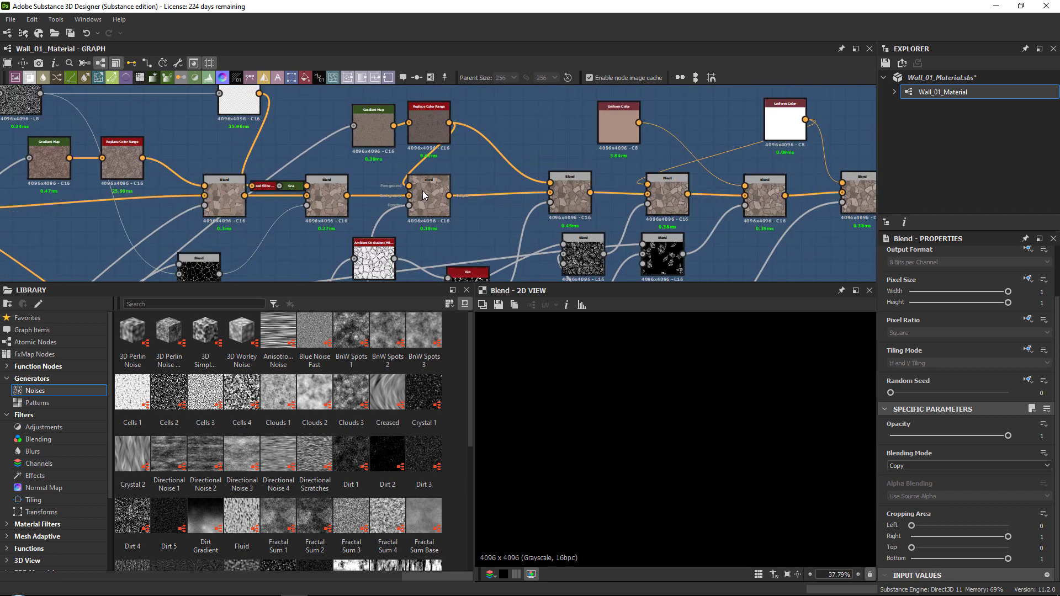
pyautogui.doubleClick(423, 195)
pyautogui.scroll(2, 667, 404)
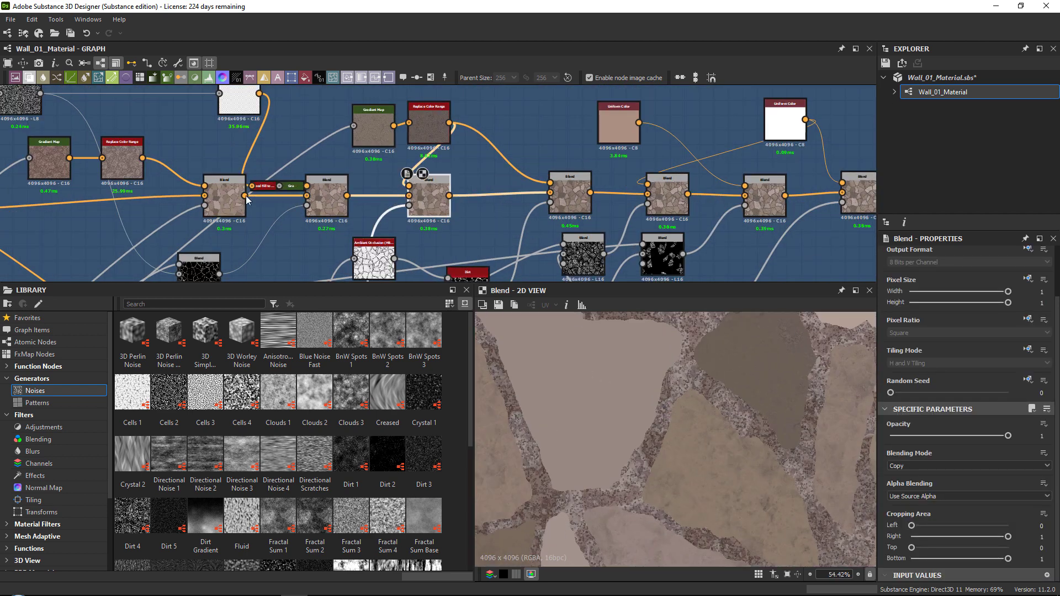
pyautogui.doubleClick(226, 197)
pyautogui.doubleClick(327, 196)
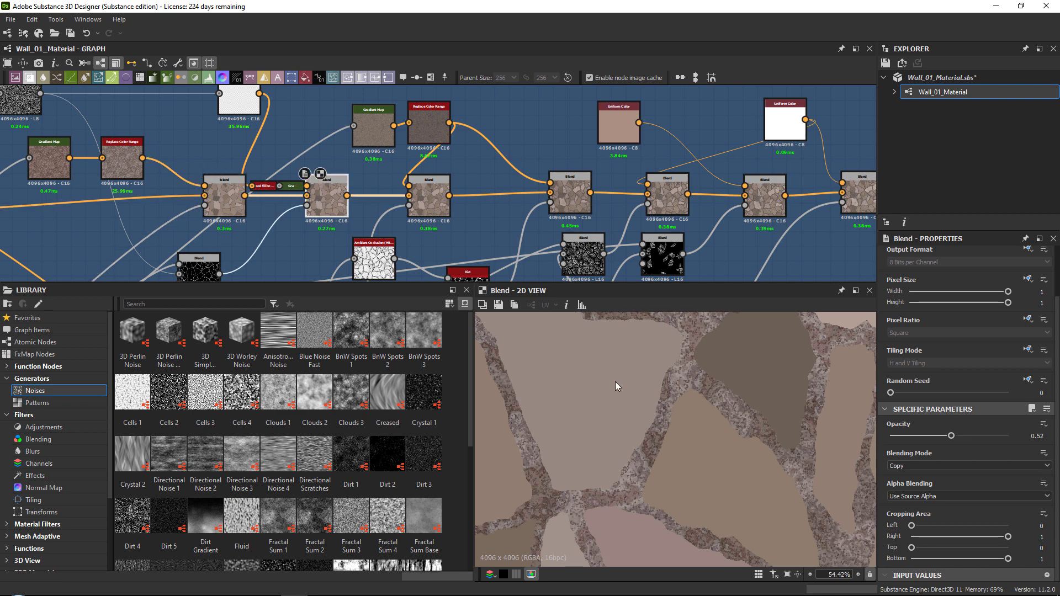
# Step: Locate the Invert Grayscale mask of mottled stone stains below the base color chain and inspect it up close
pyautogui.moveTo(462, 160); pyautogui.dragTo(461, 45, button='middle')
pyautogui.click(418, 177)
pyautogui.scroll(-1, 419, 208)
pyautogui.moveTo(419, 208); pyautogui.dragTo(448, 113, button='middle')
pyautogui.scroll(3, 386, 140)
pyautogui.doubleClick(371, 144)
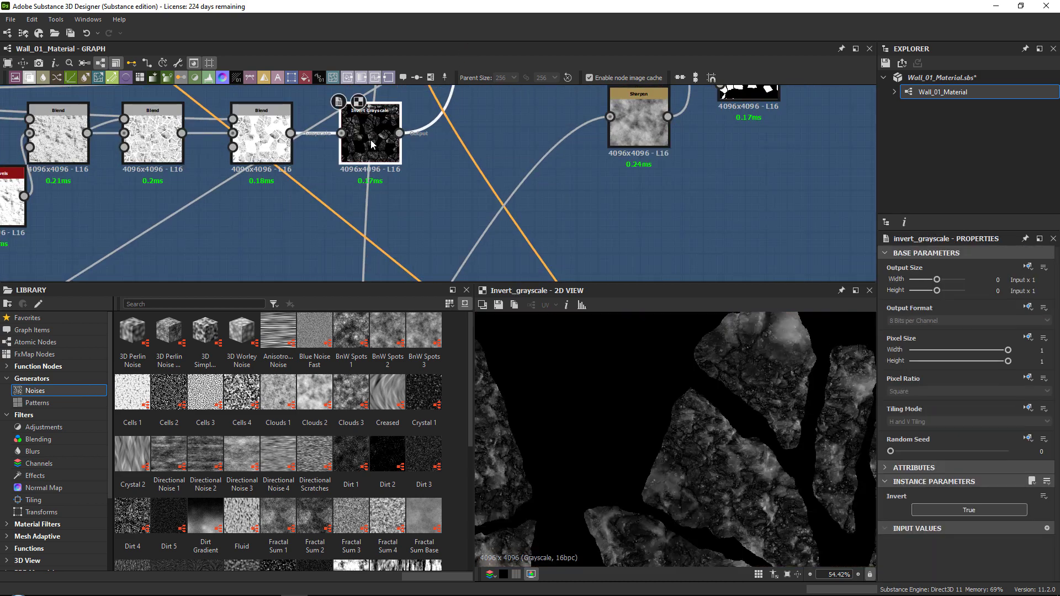
pyautogui.scroll(-5, 707, 446)
pyautogui.moveTo(707, 447); pyautogui.dragTo(667, 407, button='middle')
pyautogui.scroll(5, 662, 449)
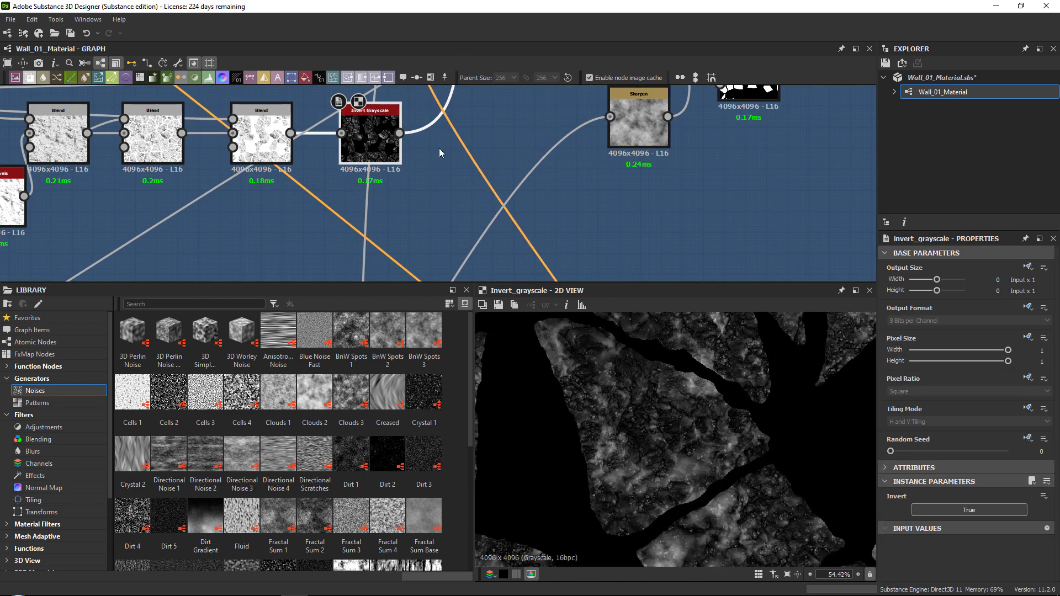
# Step: Connect the Invert Grayscale stone stain mask to the second Roughness Blend's Foreground input and preview the Blend
pyautogui.scroll(-4, 611, 204)
pyautogui.moveTo(669, 243); pyautogui.dragTo(478, 94, button='middle')
pyautogui.scroll(5, 658, 177)
pyautogui.click(640, 207)
pyautogui.doubleClick(634, 244)
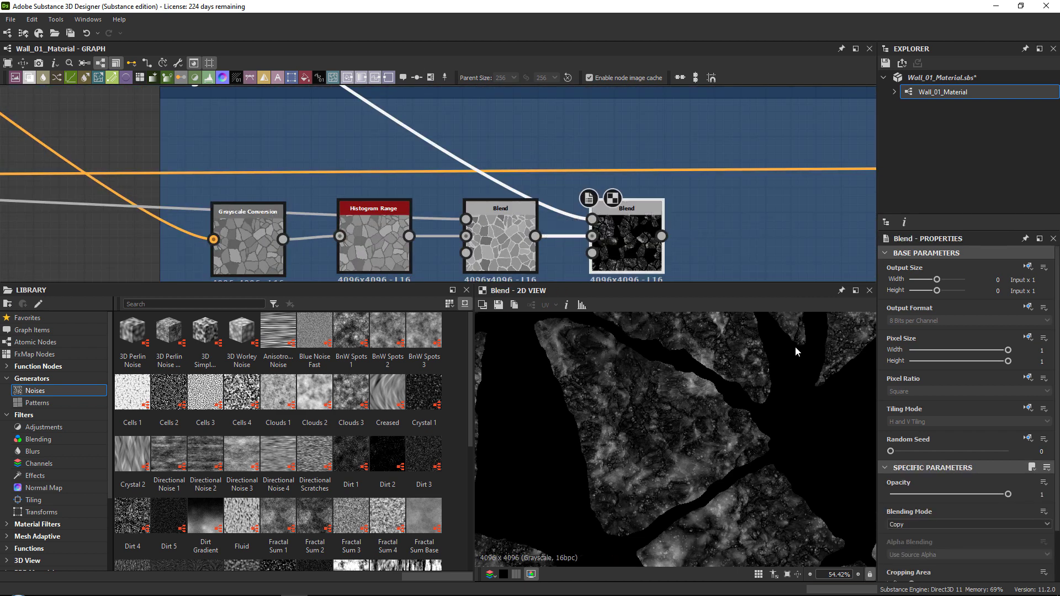
# Step: Set the second Roughness Blend's blending mode to Add (Linear Dodge) and its Opacity to 0.4
pyautogui.click(910, 524)
pyautogui.click(910, 531)
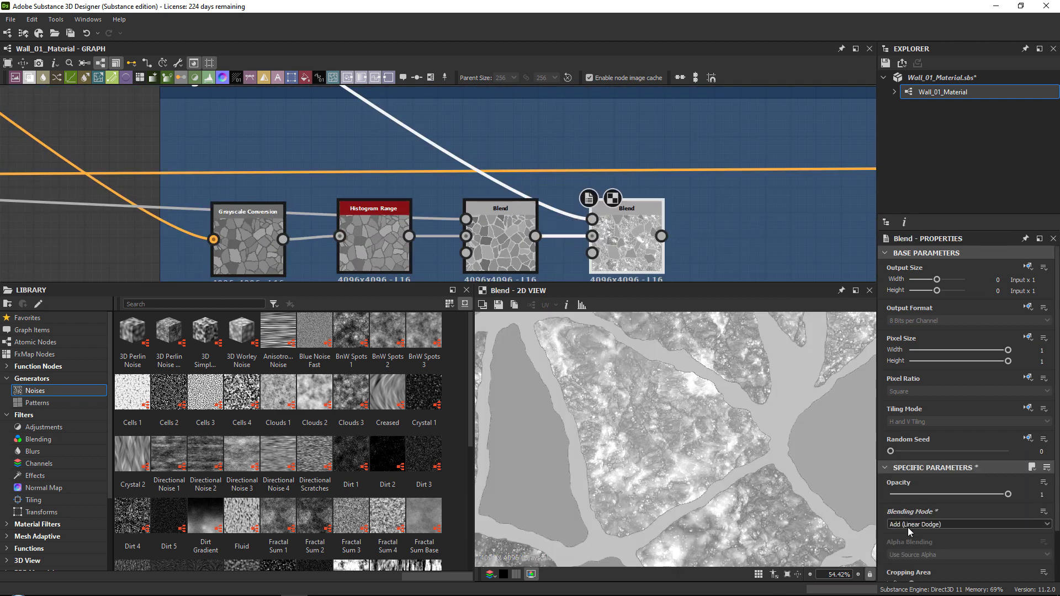
pyautogui.moveTo(900, 494); pyautogui.dragTo(934, 500)
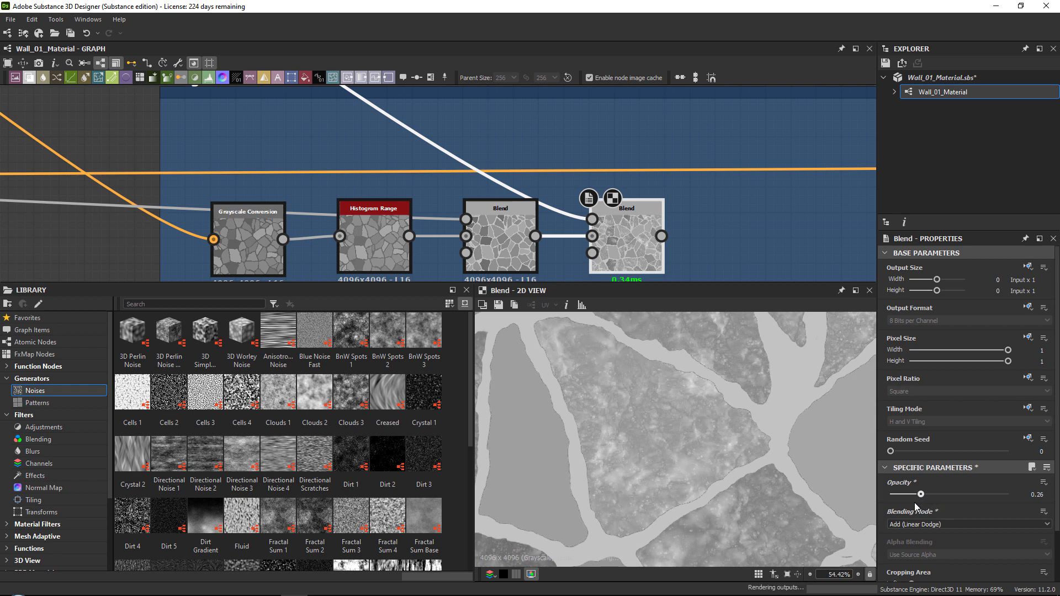
pyautogui.moveTo(914, 503); pyautogui.dragTo(939, 500)
# Step: Move the stone stain Blend farther from the mortar Blend and insert a new Blend node on the link between them
pyautogui.moveTo(633, 234); pyautogui.dragTo(523, 217, button='middle')
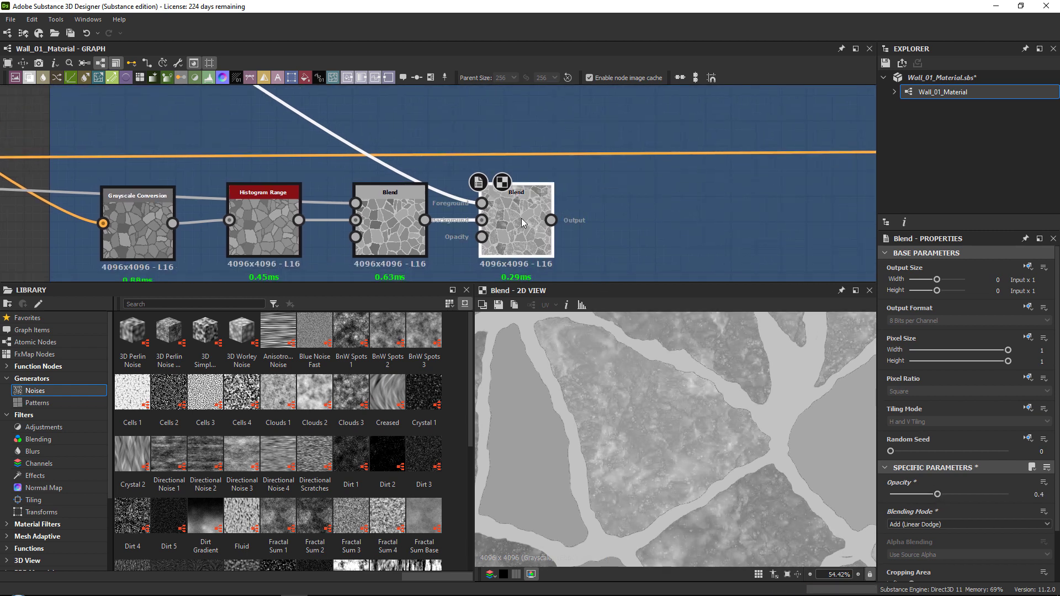
pyautogui.moveTo(647, 220); pyautogui.dragTo(699, 221)
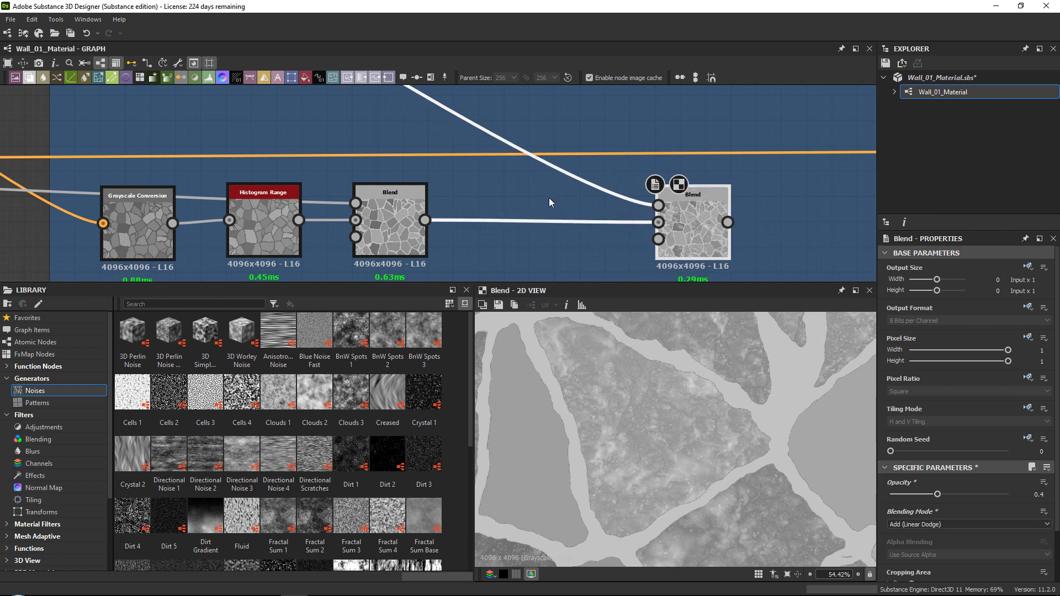
pyautogui.moveTo(490, 195); pyautogui.dragTo(520, 226)
pyautogui.press('space')
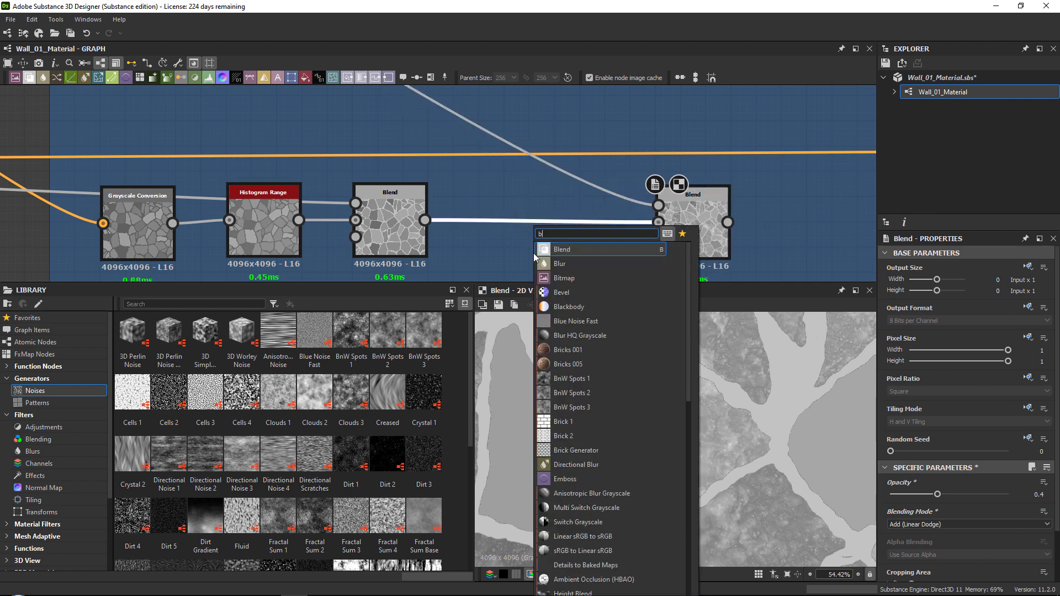
pyautogui.write('blend')
pyautogui.press('Return')
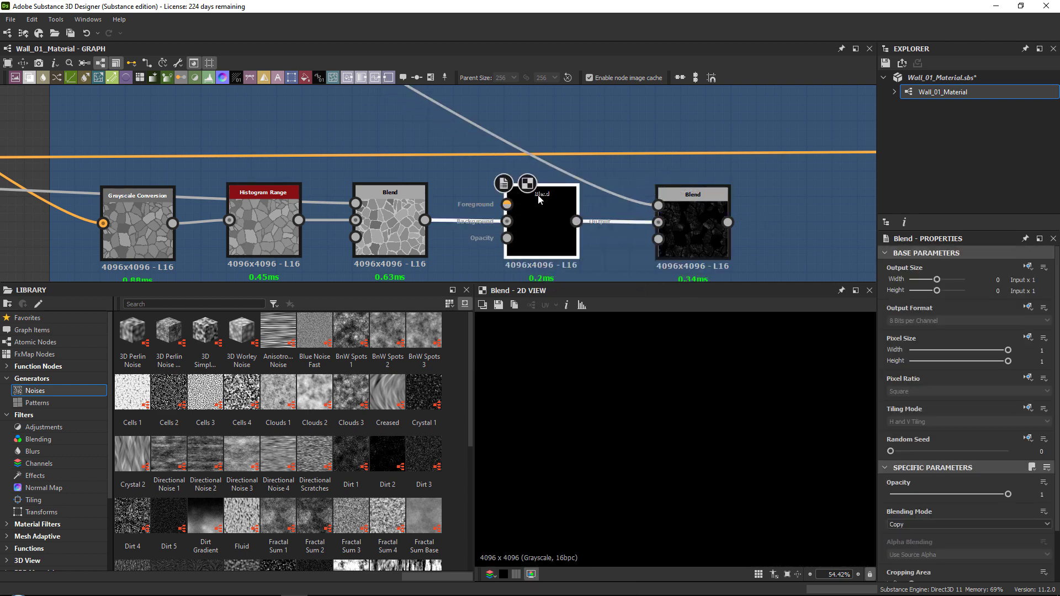
# Step: Preview the base color Blends, then locate the Multiply Blend that masks the mortar pebbles and inspect it up close
pyautogui.scroll(-6, 540, 199)
pyautogui.scroll(3, 516, 220)
pyautogui.scroll(4, 514, 221)
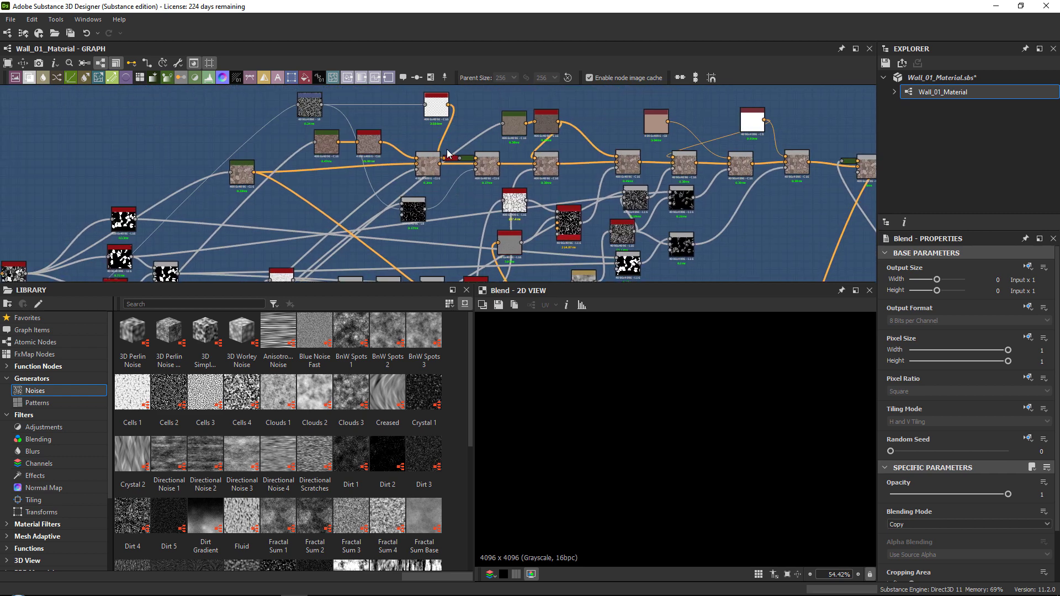
pyautogui.doubleClick(667, 174)
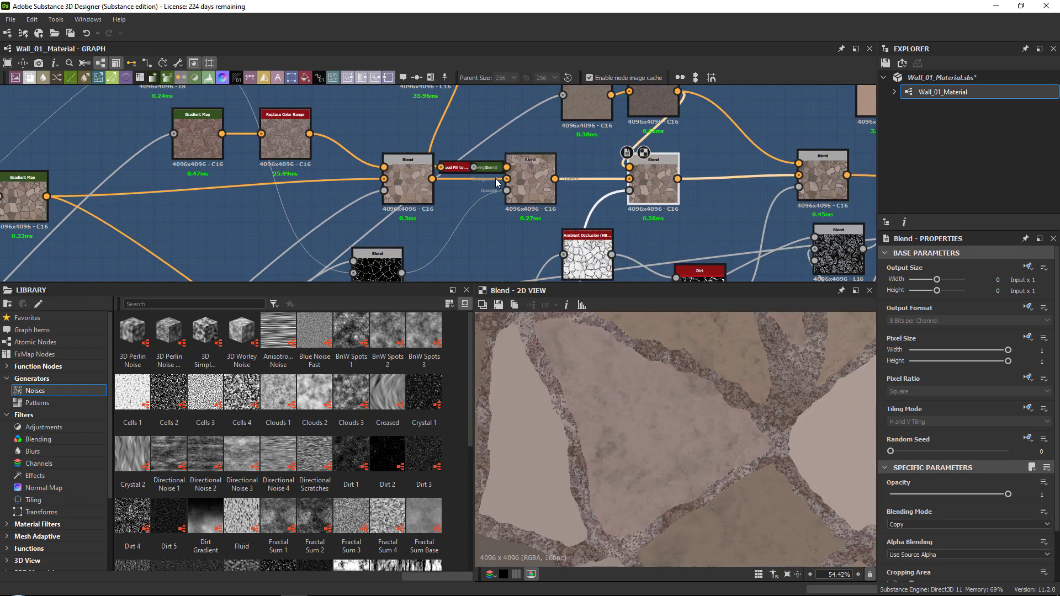
pyautogui.doubleClick(528, 176)
pyautogui.moveTo(508, 223); pyautogui.dragTo(531, 160, button='middle')
pyautogui.scroll(2, 418, 220)
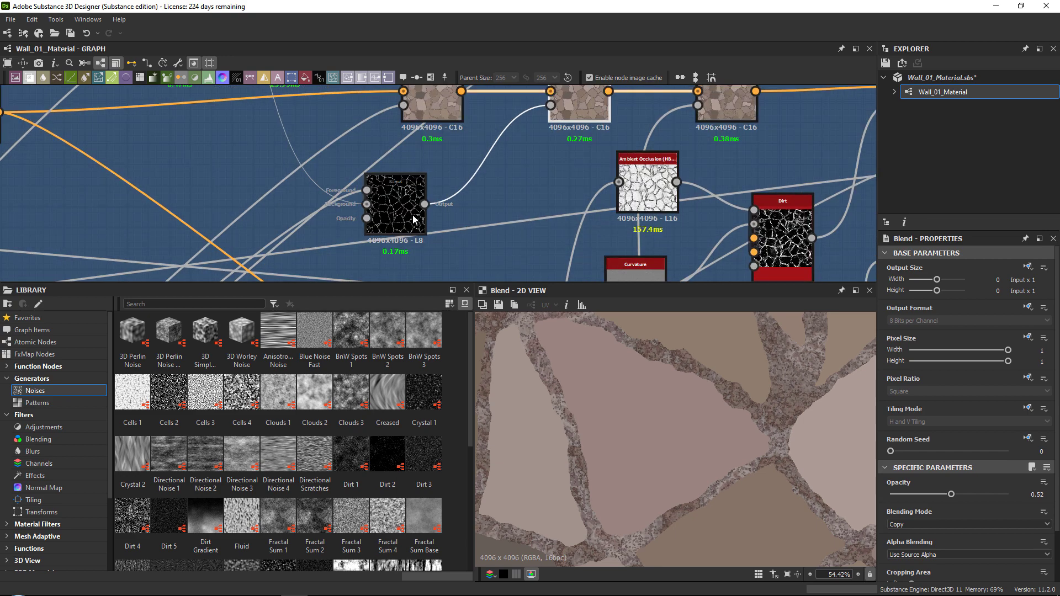
pyautogui.doubleClick(402, 206)
pyautogui.scroll(3, 592, 402)
pyautogui.scroll(3, 765, 454)
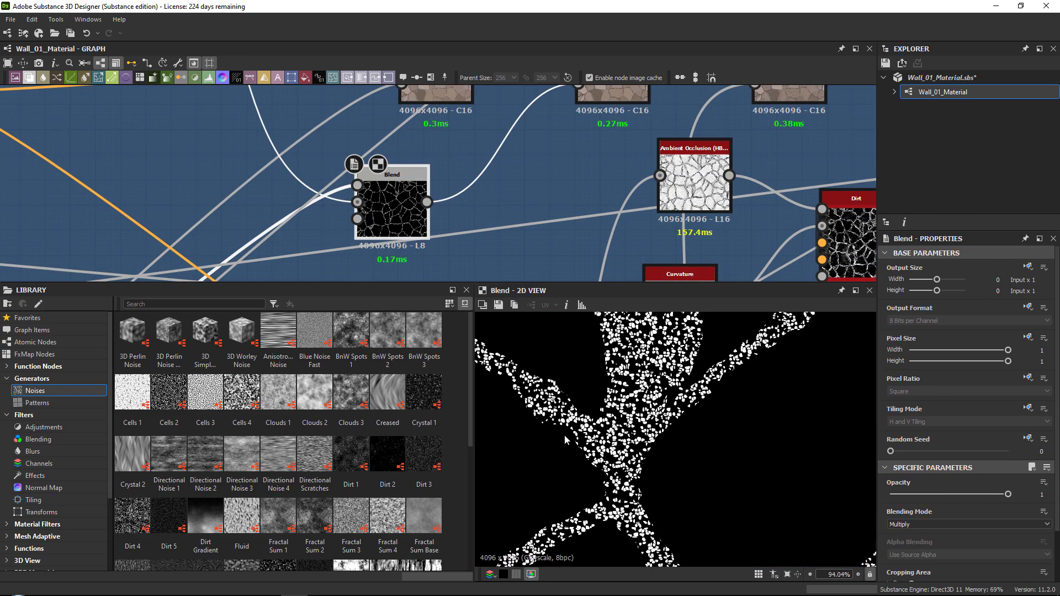
# Step: Connect the mortar pebble mask to the newly inserted Roughness Blend's Foreground input and select that Blend
pyautogui.scroll(-8, 548, 223)
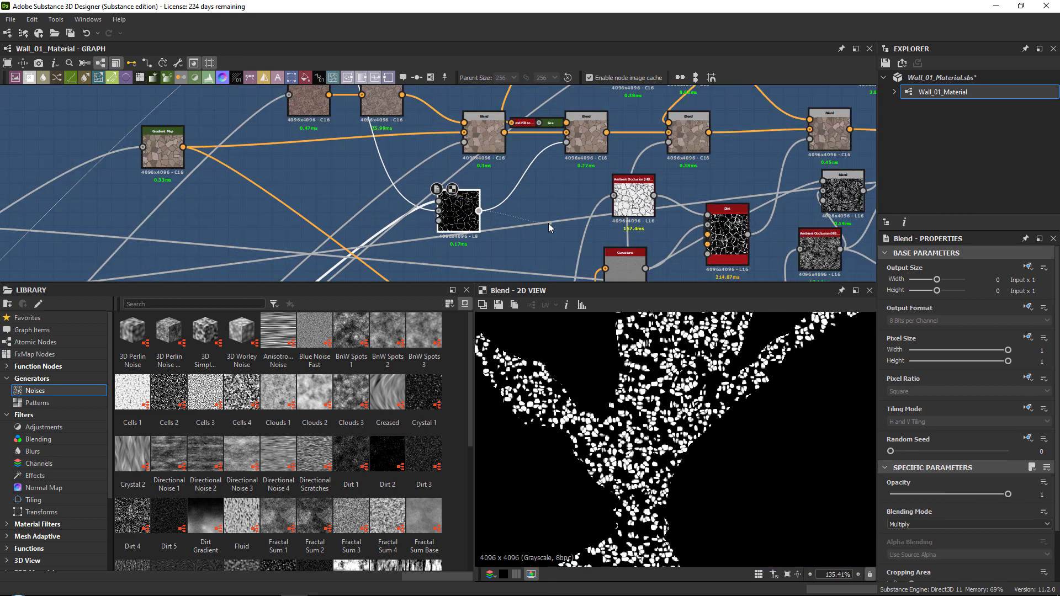
pyautogui.moveTo(694, 276); pyautogui.dragTo(478, 133, button='middle')
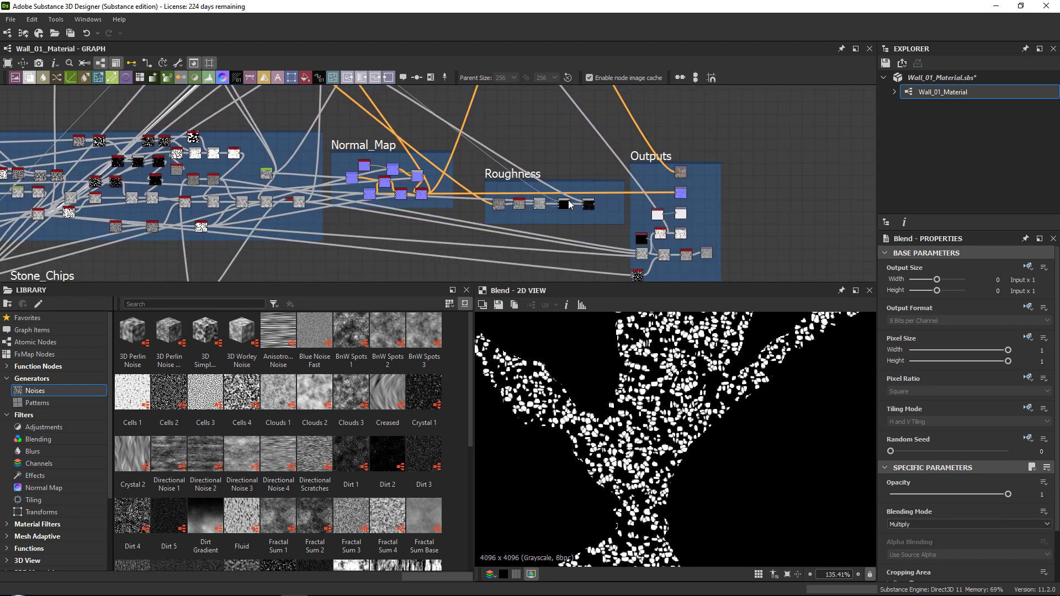
pyautogui.scroll(7, 568, 200)
pyautogui.moveTo(560, 216); pyautogui.dragTo(560, 215)
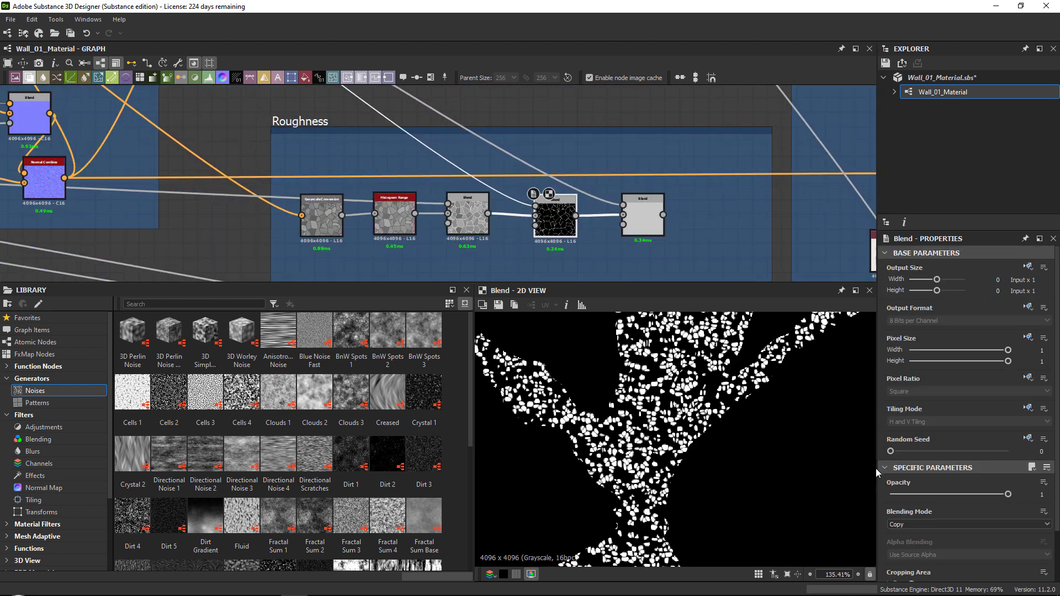
# Step: Set the mortar pebble Roughness Blend's blending mode to Subtract and its Opacity to 0.23
pyautogui.click(908, 524)
pyautogui.click(905, 469)
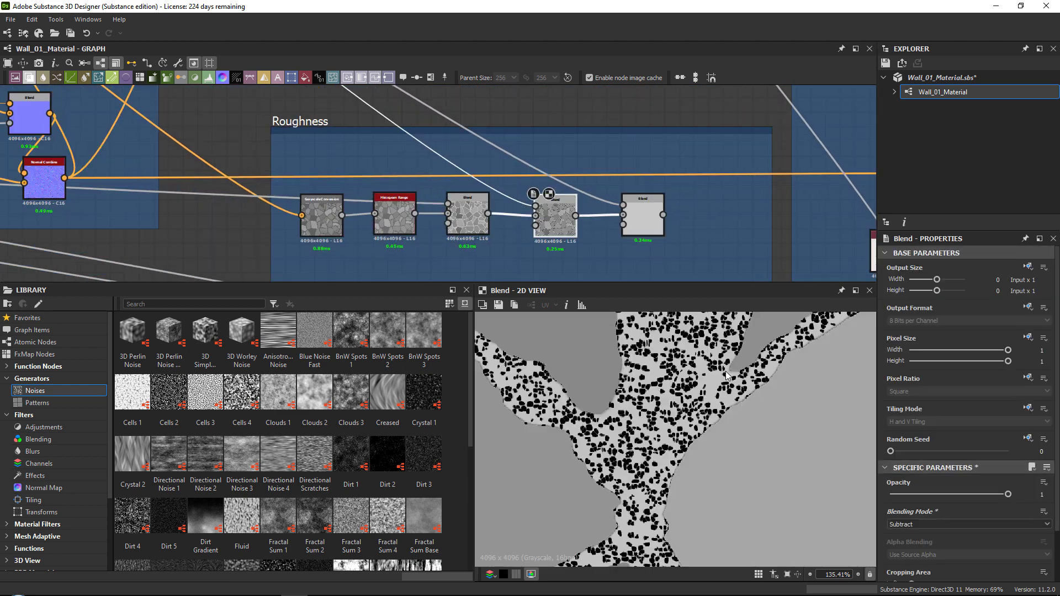
pyautogui.scroll(3, 658, 422)
pyautogui.moveTo(897, 494); pyautogui.dragTo(916, 493)
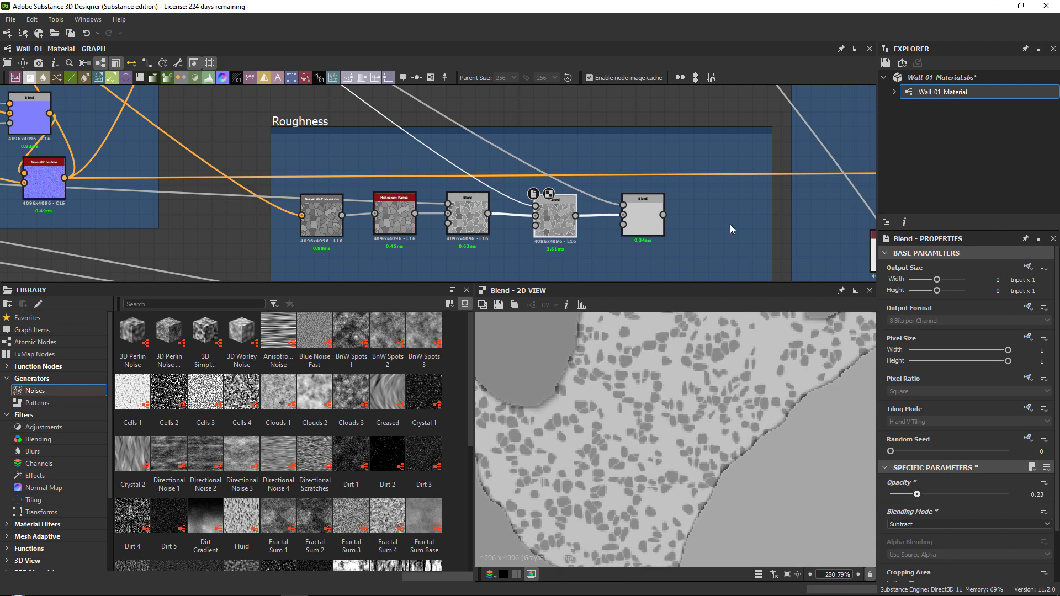
# Step: Preview the Normal output in the Outputs frame
pyautogui.scroll(-6, 730, 229)
pyautogui.moveTo(670, 182); pyautogui.dragTo(412, 101, button='middle')
pyautogui.scroll(5, 565, 130)
pyautogui.doubleClick(544, 131)
pyautogui.moveTo(492, 166); pyautogui.dragTo(632, 195, button='middle')
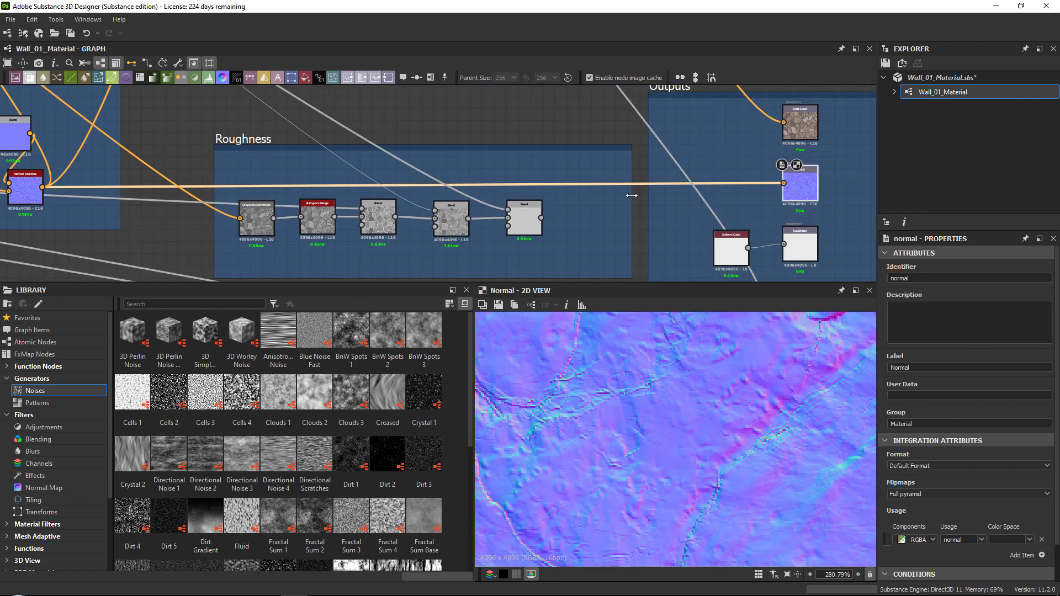
# Step: Preview the mortar pebble Roughness Blend again and set its Opacity to 0.14
pyautogui.doubleClick(373, 216)
pyautogui.scroll(3, 439, 224)
pyautogui.doubleClick(450, 221)
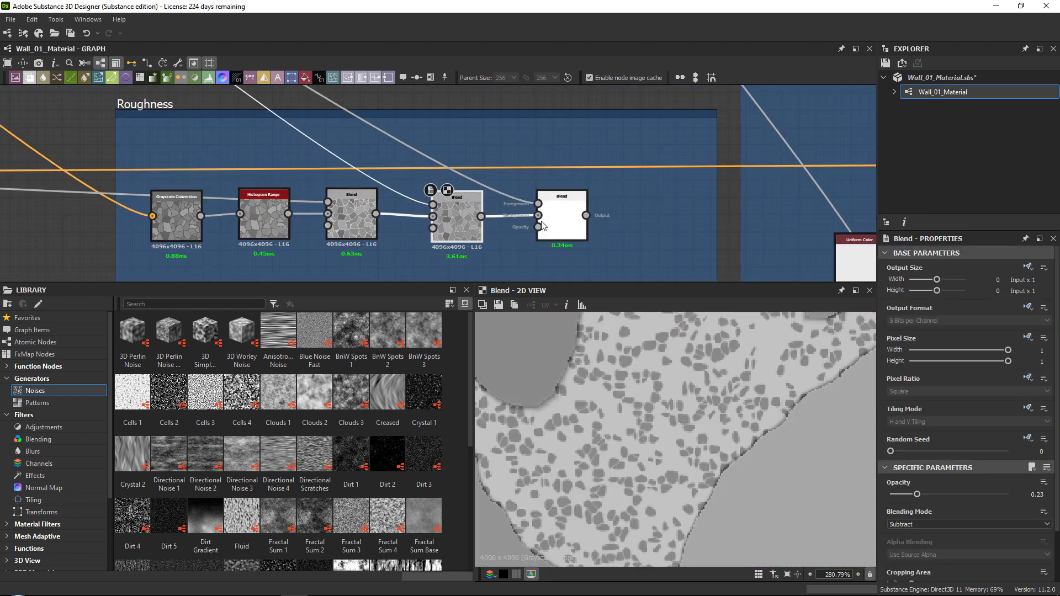
pyautogui.moveTo(906, 495); pyautogui.dragTo(908, 496)
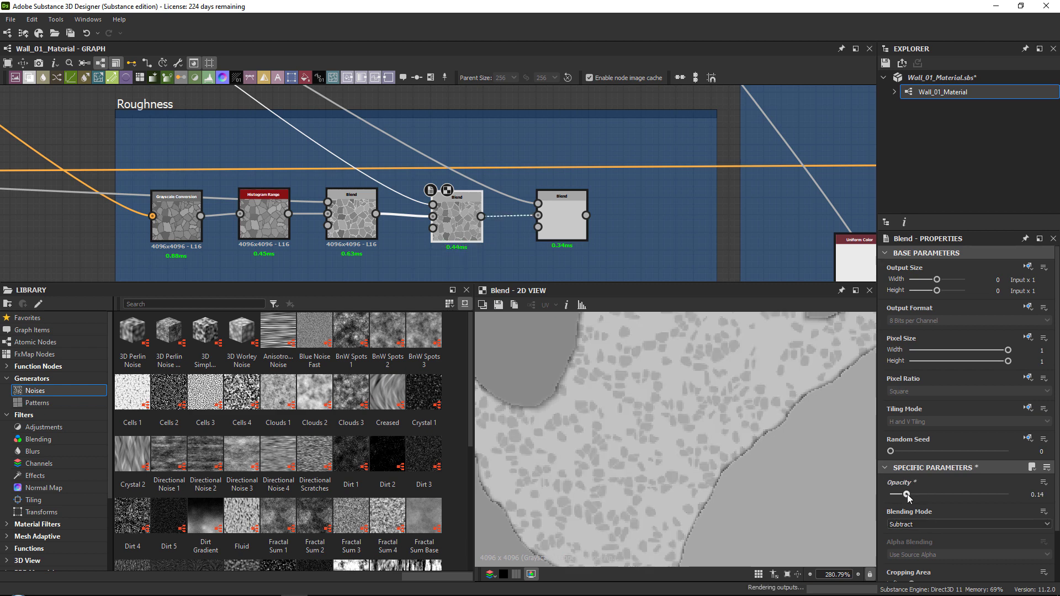
# Step: Preview the stone stain Roughness Blend, move it closer to the mortar pebble Blend, and add a new Blend node after it
pyautogui.doubleClick(574, 223)
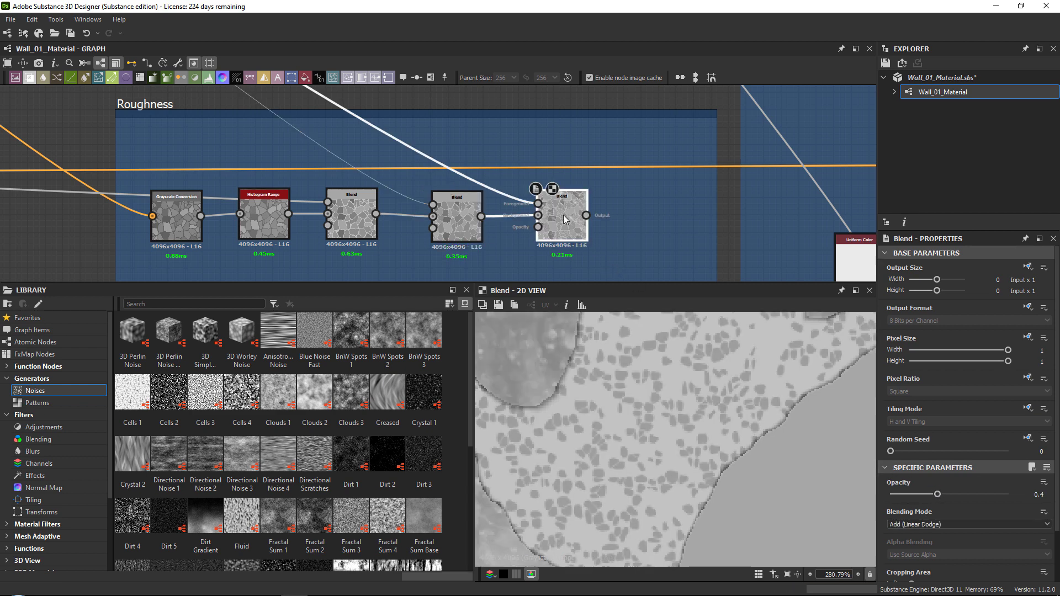
pyautogui.moveTo(563, 214); pyautogui.dragTo(546, 214)
pyautogui.scroll(-8, 627, 394)
pyautogui.moveTo(650, 383); pyautogui.dragTo(714, 443, button='middle')
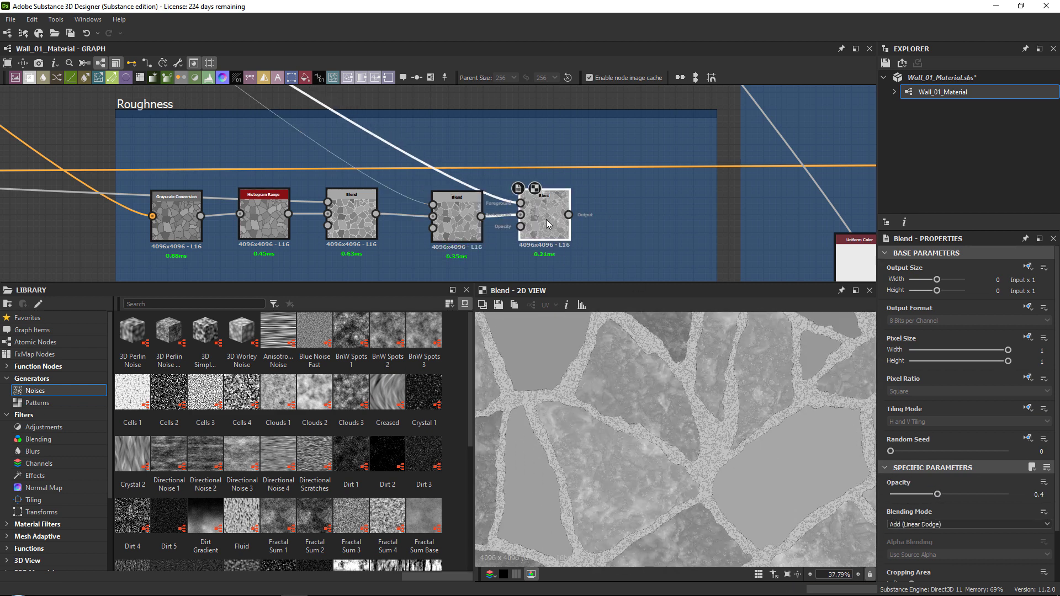
pyautogui.press('space')
pyautogui.write('blend')
pyautogui.press('Return')
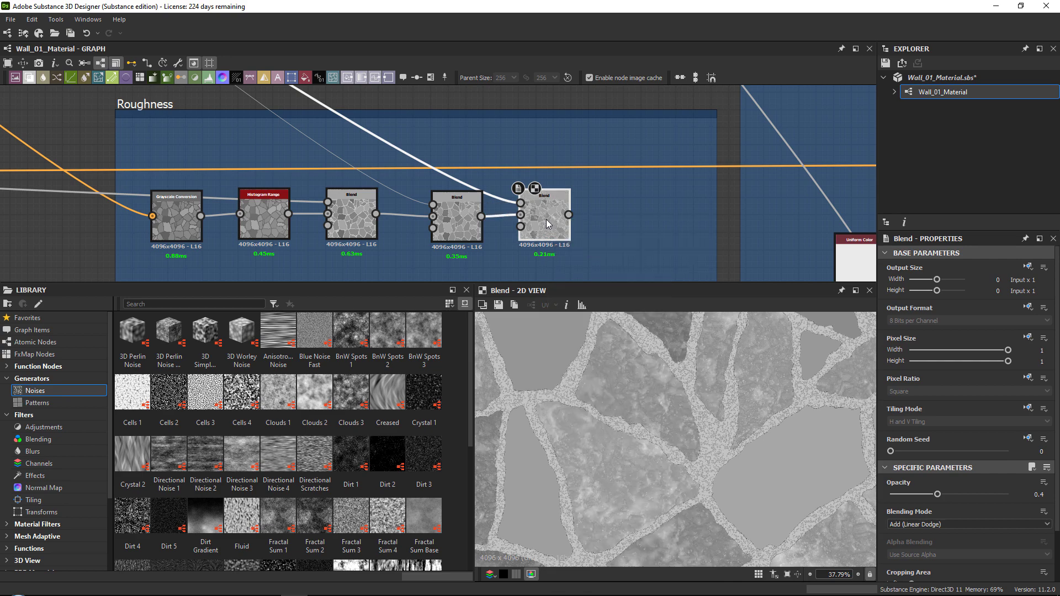
# Step: Examine the base color Blends and their masks, including the Dirt mask, for another layer to reuse in the roughness
pyautogui.scroll(-10, 414, 122)
pyautogui.moveTo(414, 122); pyautogui.dragTo(508, 201, button='middle')
pyautogui.scroll(9, 438, 150)
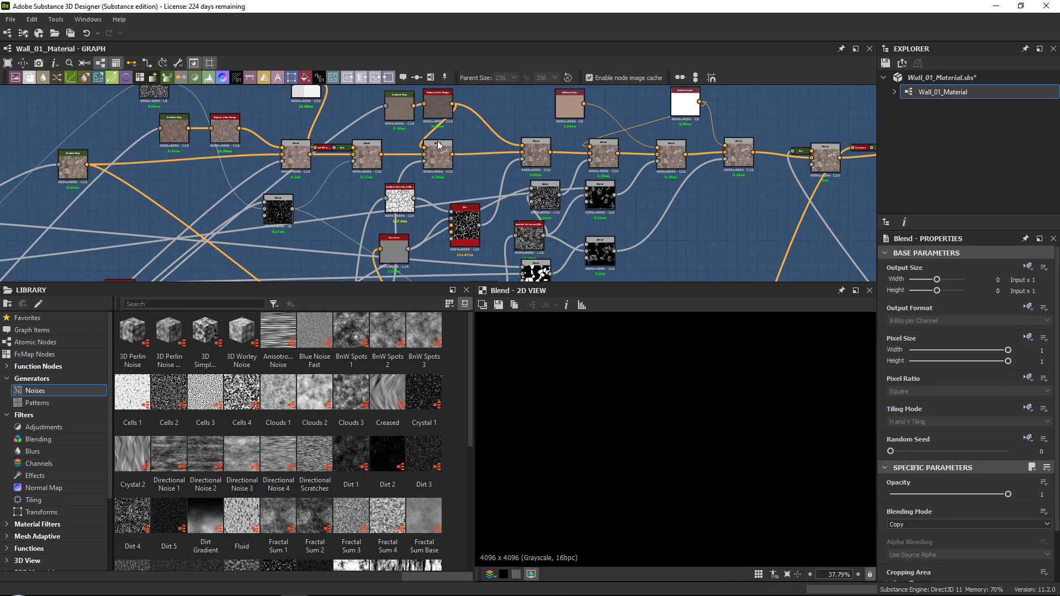
pyautogui.click(439, 153)
pyautogui.doubleClick(440, 152)
pyautogui.doubleClick(576, 148)
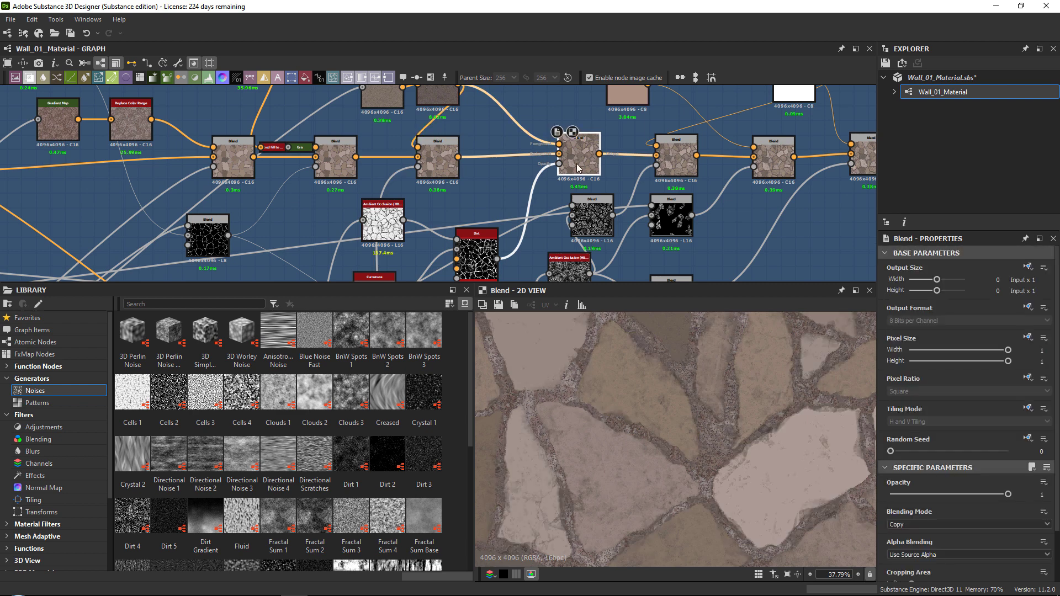
pyautogui.moveTo(670, 232); pyautogui.dragTo(510, 176, button='middle')
pyautogui.doubleClick(421, 207)
pyautogui.moveTo(535, 126); pyautogui.dragTo(496, 192, button='middle')
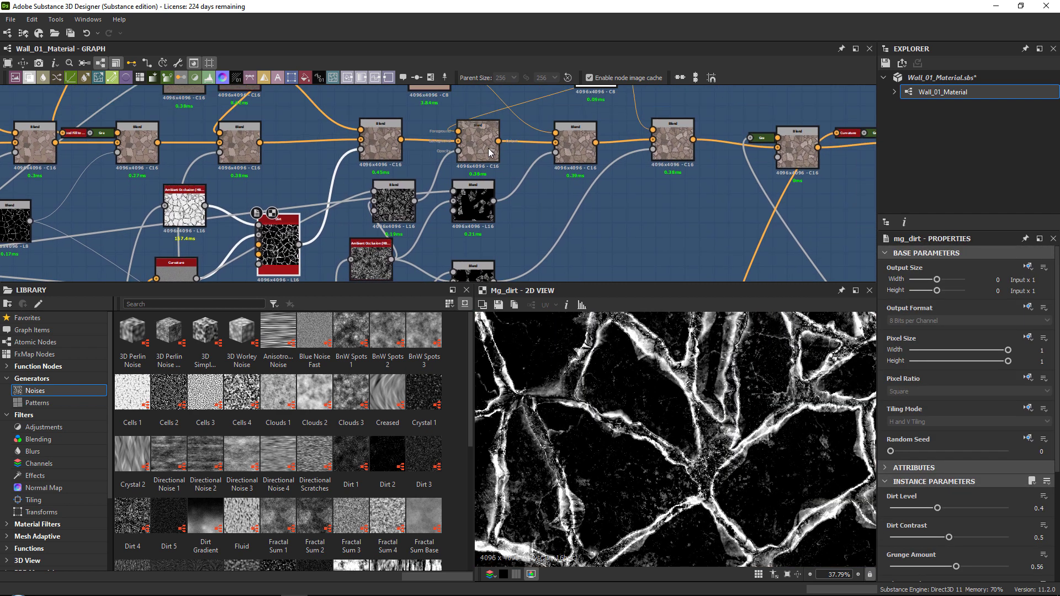
pyautogui.doubleClick(485, 142)
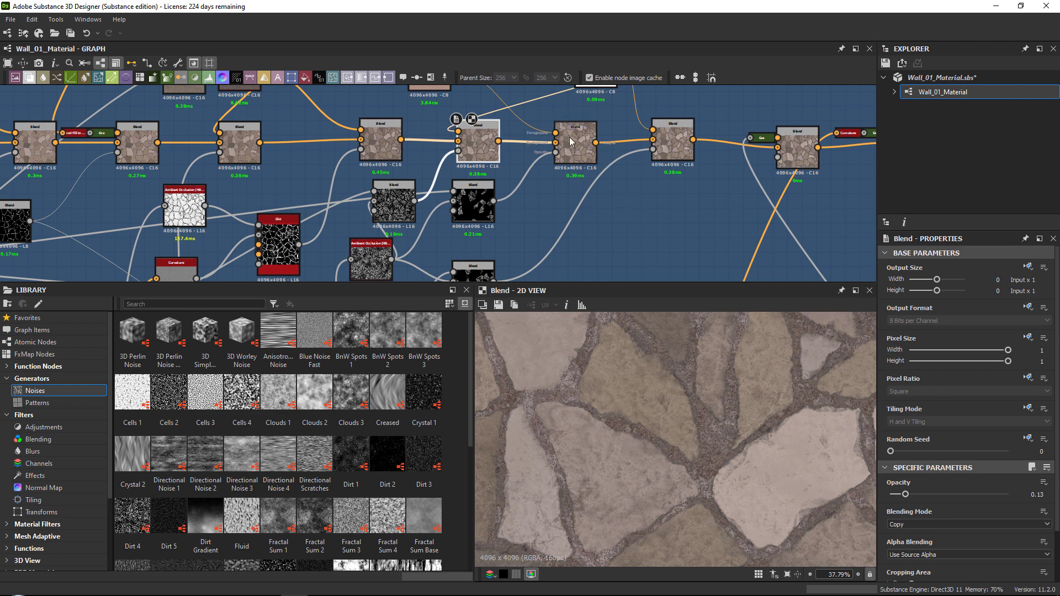
pyautogui.click(571, 142)
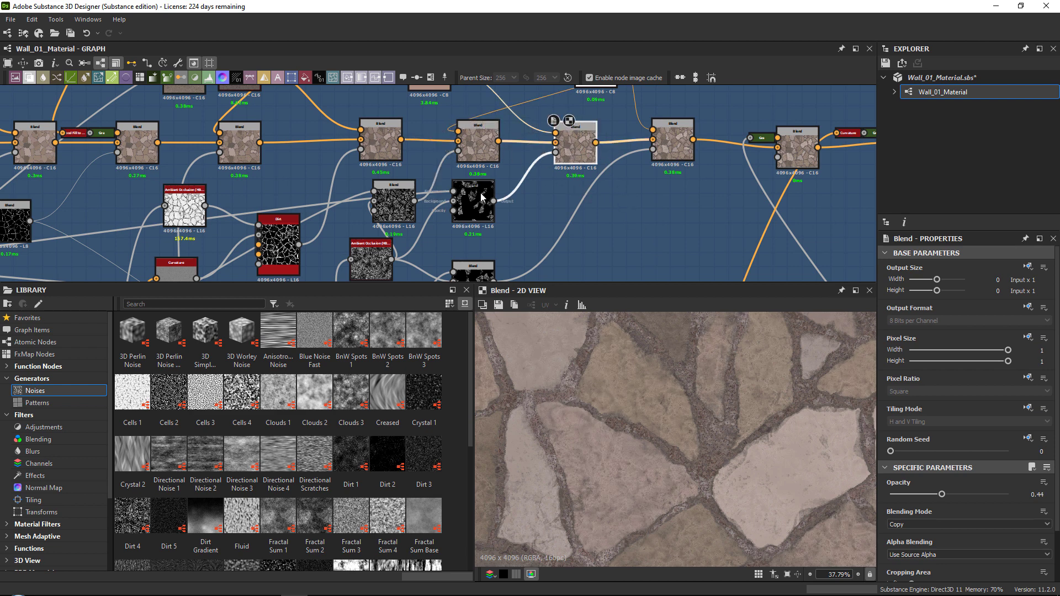
pyautogui.click(483, 146)
# Step: Connect the Dirt mask from the base color network to the last Roughness Blend's Foreground input and preview the Blend
pyautogui.doubleClick(298, 249)
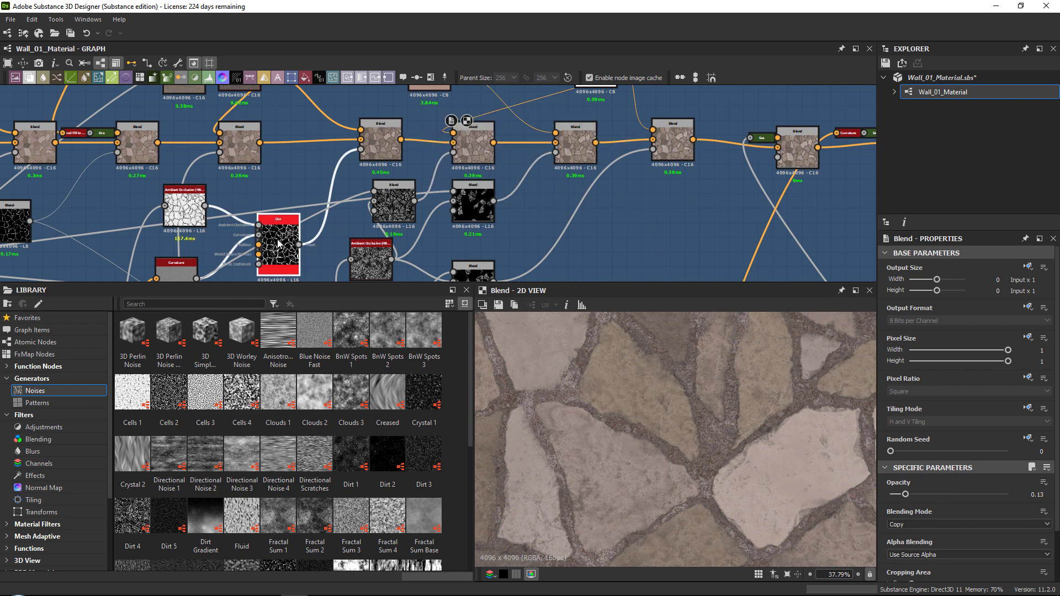
pyautogui.moveTo(298, 249); pyautogui.dragTo(334, 165, button='middle')
pyautogui.scroll(-5, 612, 187)
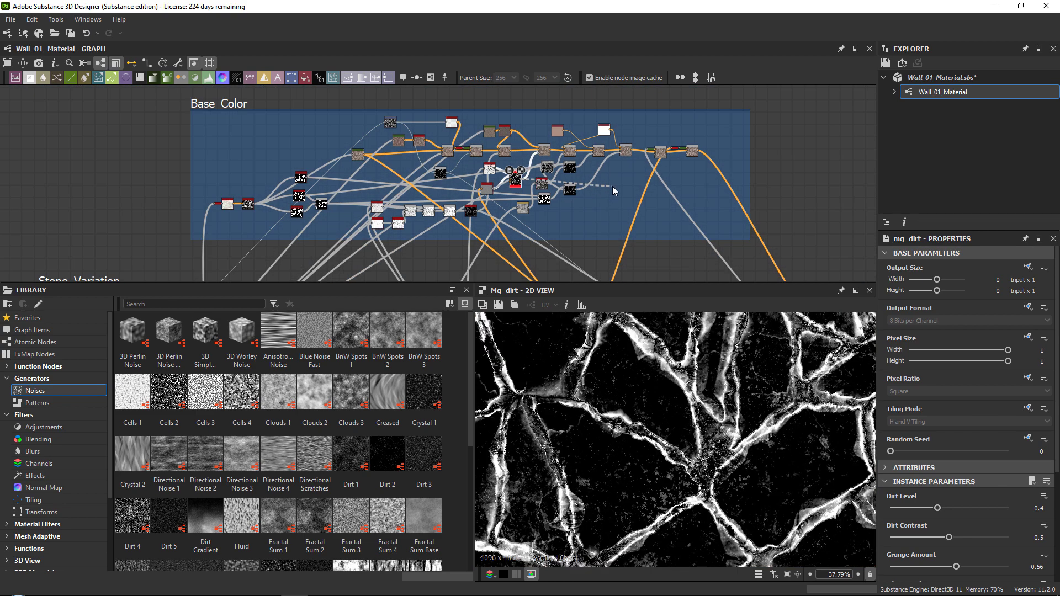
pyautogui.moveTo(734, 276); pyautogui.dragTo(578, 192, button='middle')
pyautogui.scroll(8, 577, 202)
pyautogui.doubleClick(548, 243)
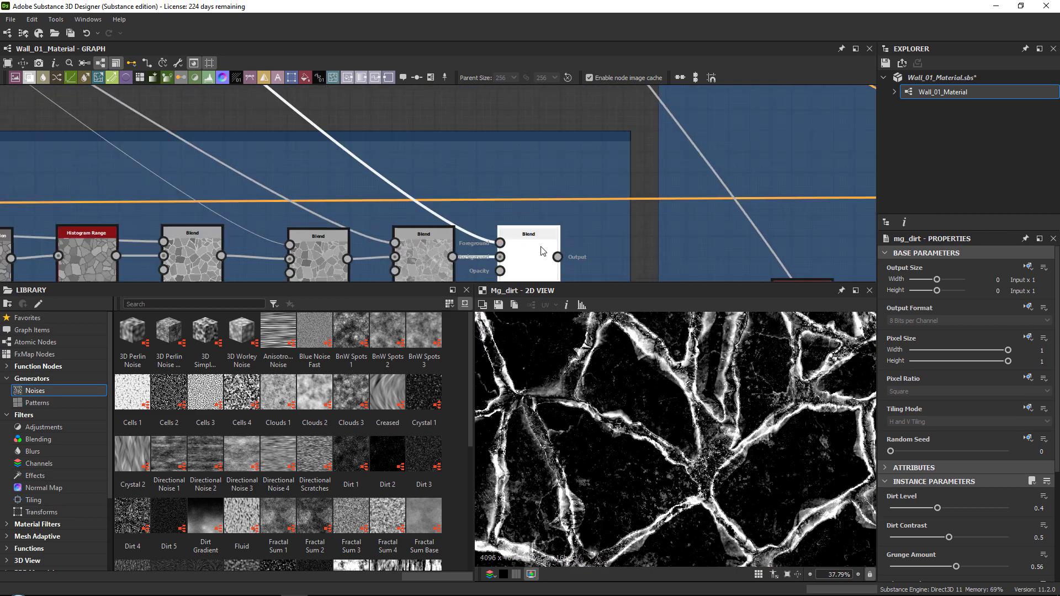
# Step: Set the Dirt Roughness Blend's blending mode to Add (Linear Dodge) and its Opacity to 0.2, then inspect the whole map
pyautogui.click(905, 525)
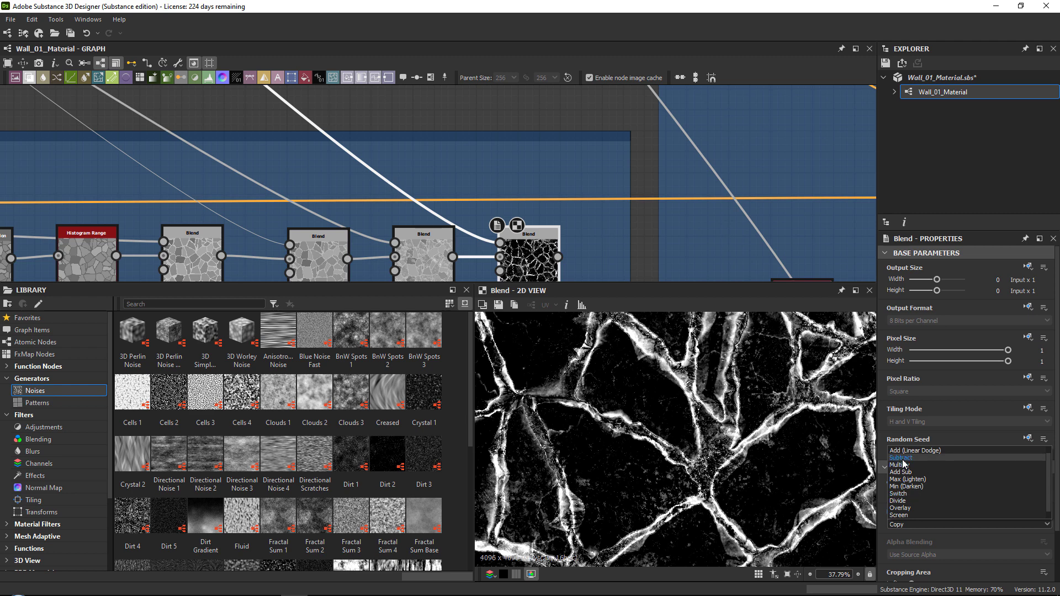
pyautogui.click(904, 458)
pyautogui.moveTo(903, 494)
pyautogui.mouseDown()
pyautogui.moveTo(891, 494)
pyautogui.moveTo(937, 494)
pyautogui.moveTo(915, 495)
pyautogui.mouseUp()
pyautogui.press('f')
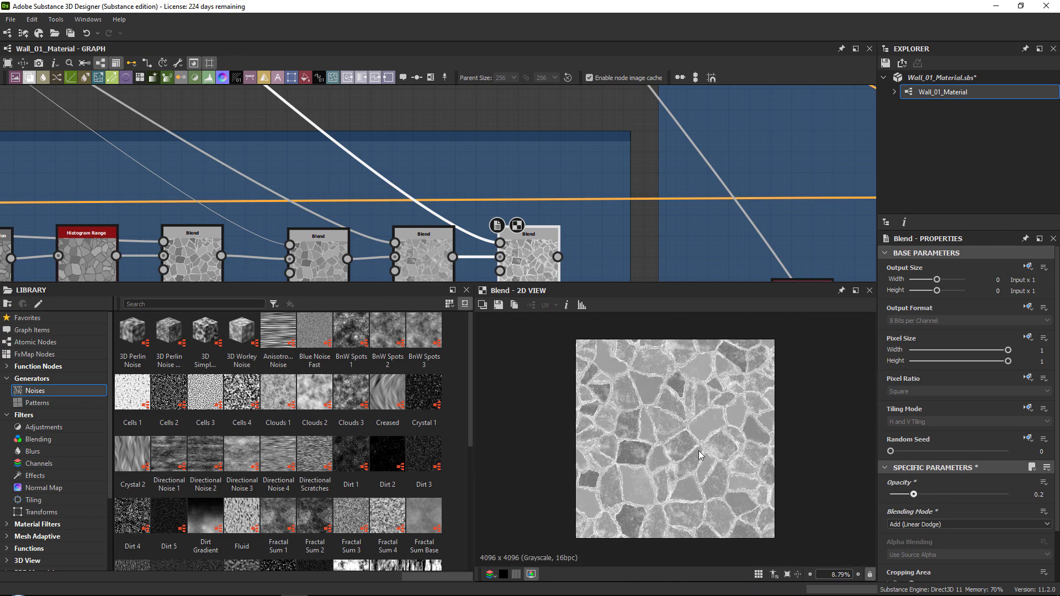
pyautogui.scroll(4, 679, 440)
# Step: Examine the final base color Blends and the Multiply Blend mask made from the Ambient Occlusion and stone selection
pyautogui.moveTo(417, 116); pyautogui.dragTo(492, 175, button='middle')
pyautogui.scroll(-3, 431, 146)
pyautogui.moveTo(431, 146); pyautogui.dragTo(544, 258, button='middle')
pyautogui.scroll(-2, 446, 155)
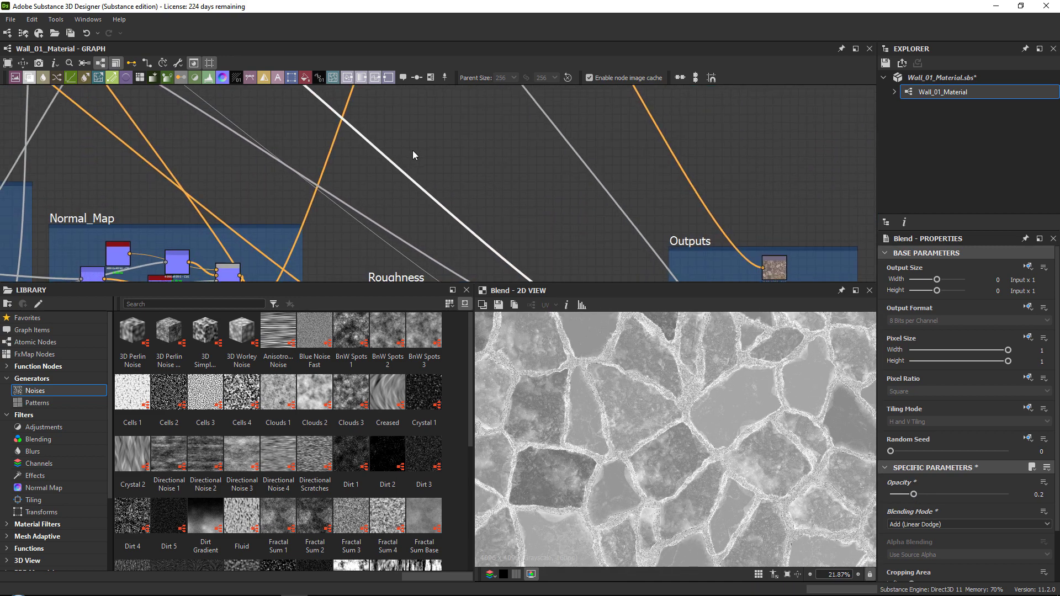
pyautogui.moveTo(337, 91); pyautogui.dragTo(473, 254, button='middle')
pyautogui.moveTo(414, 91); pyautogui.dragTo(464, 163, button='middle')
pyautogui.scroll(4, 470, 157)
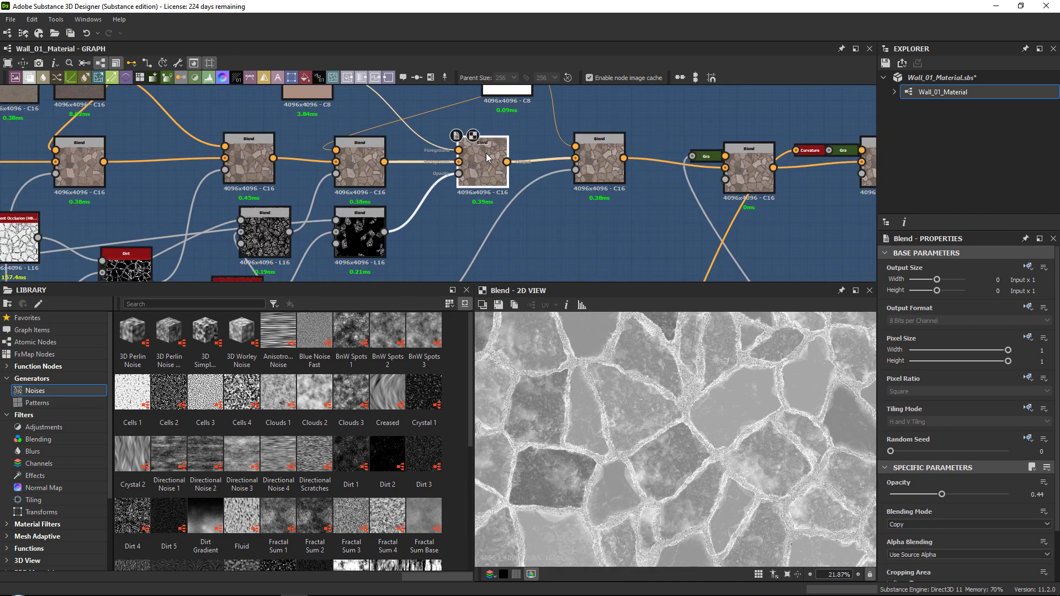
pyautogui.doubleClick(598, 161)
pyautogui.moveTo(612, 191); pyautogui.dragTo(547, 198, button='middle')
pyautogui.moveTo(447, 265); pyautogui.dragTo(528, 104, button='middle')
pyautogui.doubleClick(378, 178)
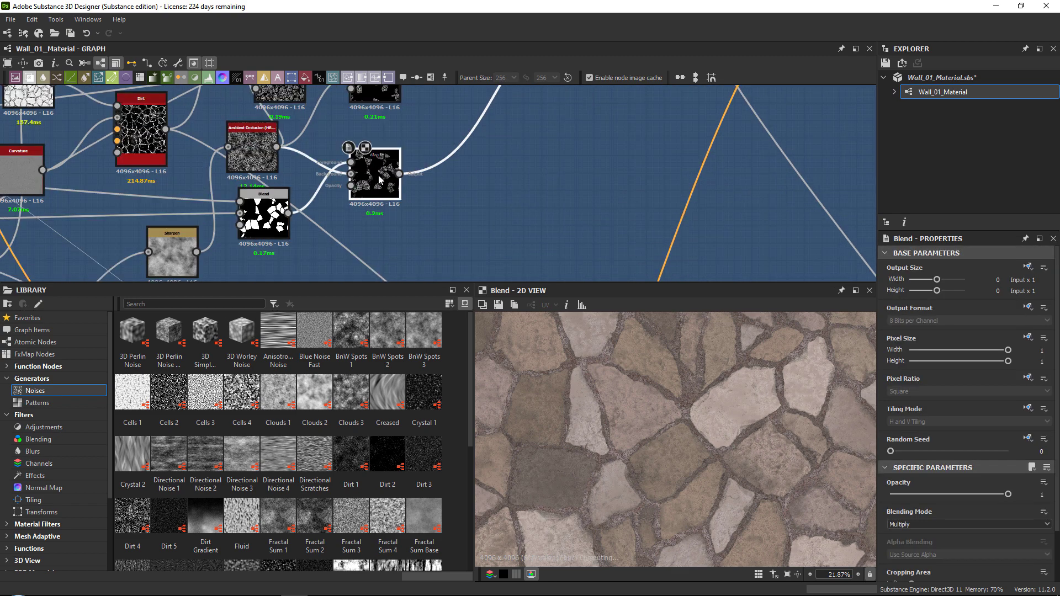
pyautogui.scroll(3, 713, 414)
pyautogui.moveTo(593, 198); pyautogui.dragTo(498, 354, button='middle')
pyautogui.doubleClick(523, 149)
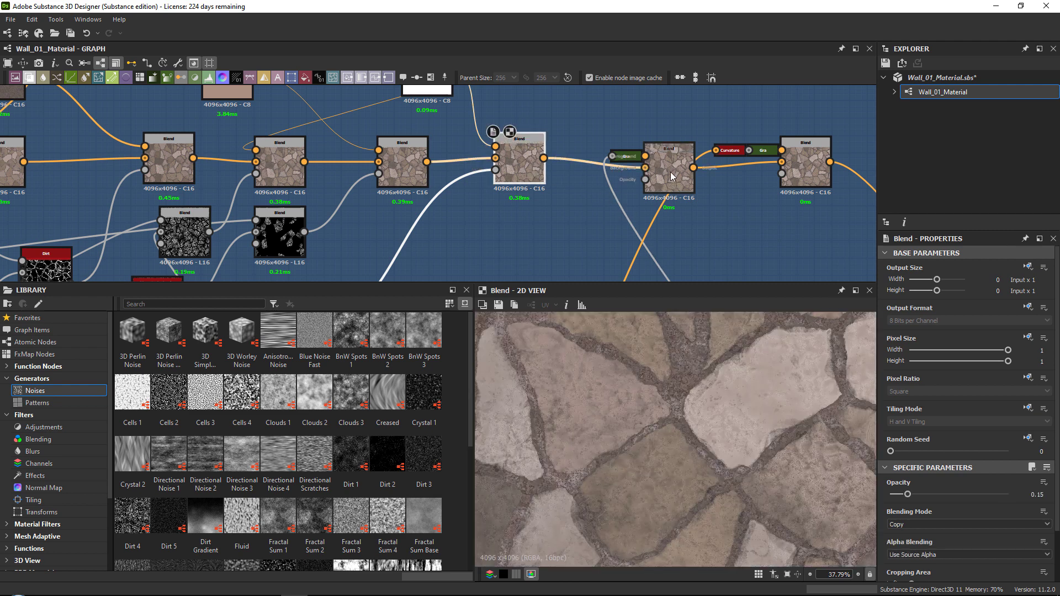
# Step: Shift the whole Roughness node chain toward the Normal_Map frame and add a new Blend node after the Dirt Blend
pyautogui.scroll(-4, 638, 183)
pyautogui.moveTo(526, 248); pyautogui.dragTo(502, 128, button='middle')
pyautogui.scroll(-6, 502, 128)
pyautogui.moveTo(624, 254); pyautogui.dragTo(510, 173, button='middle')
pyautogui.scroll(3, 510, 173)
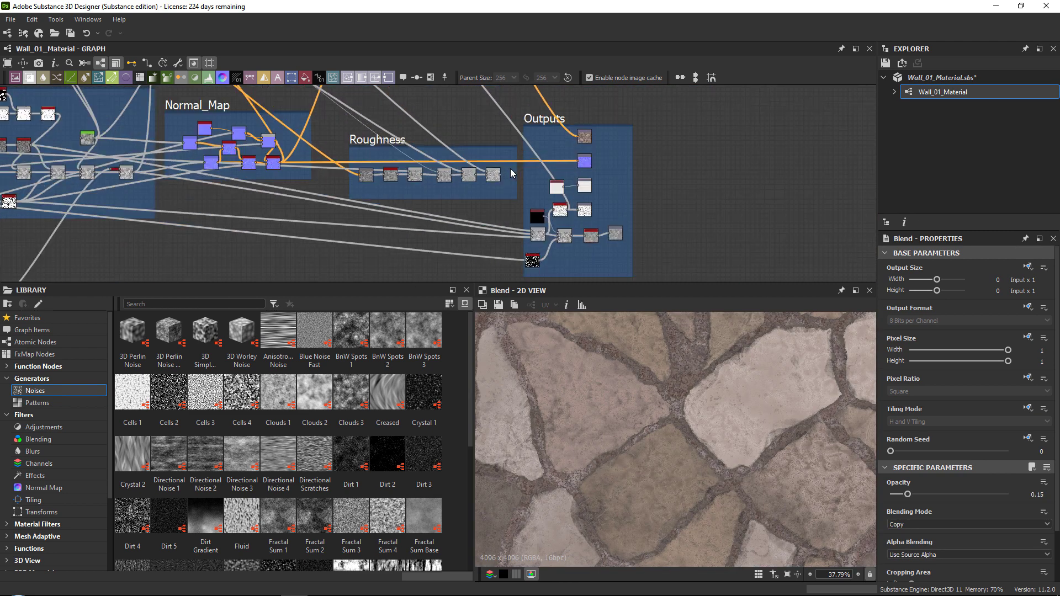
pyautogui.scroll(4, 511, 173)
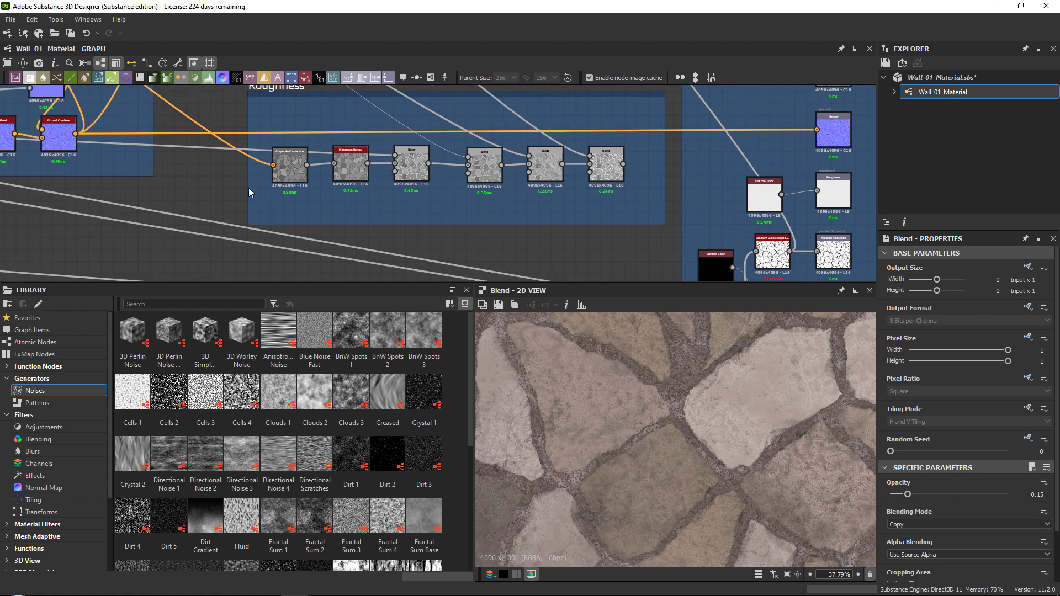
pyautogui.moveTo(248, 188); pyautogui.dragTo(528, 160)
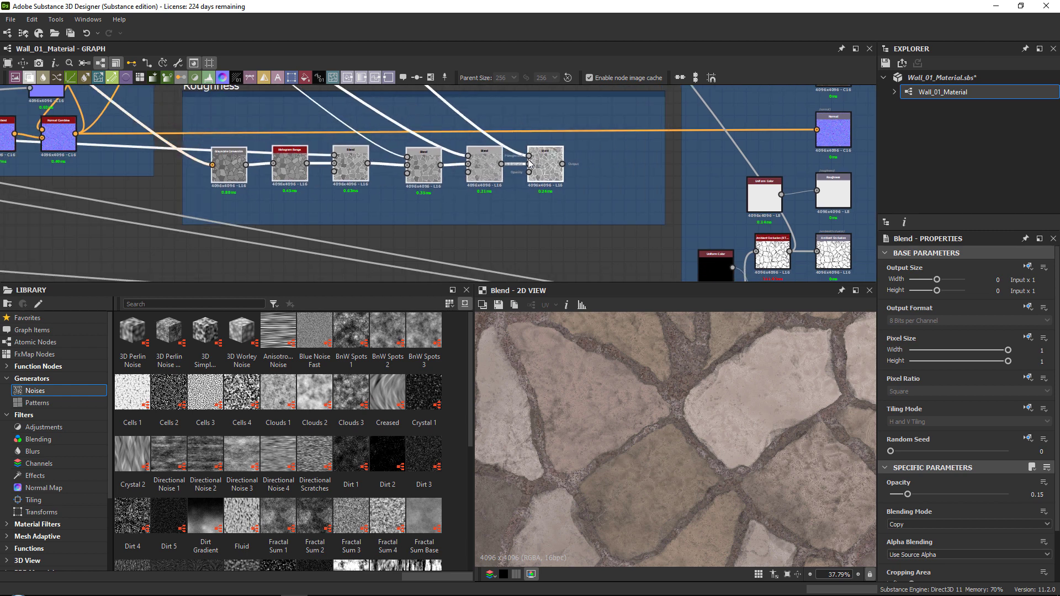
pyautogui.click(529, 163)
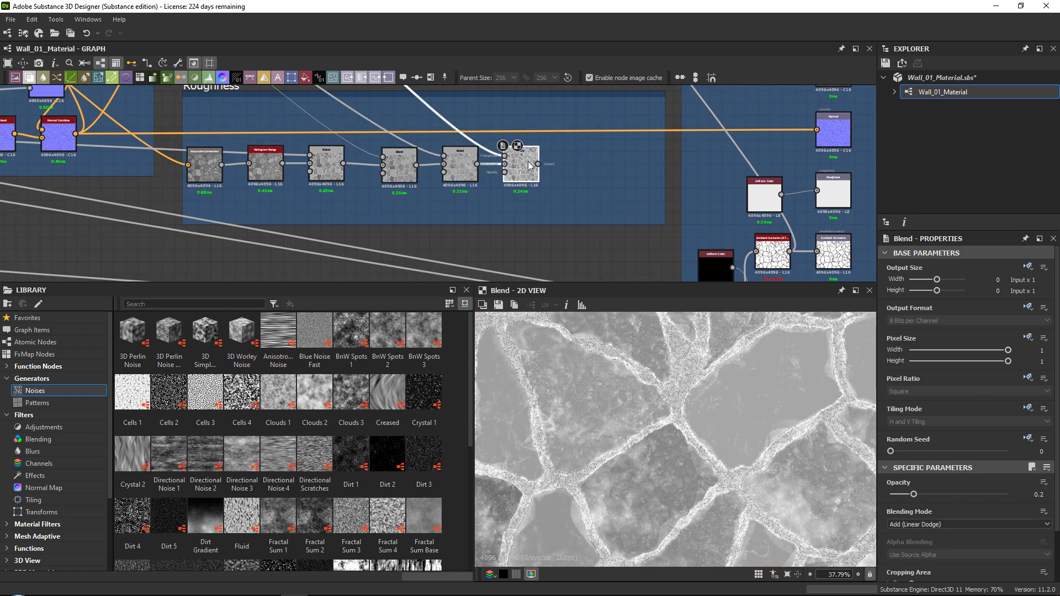
pyautogui.press('space')
pyautogui.press('Return')
# Step: Connect the base color network's Ambient Occlusion and stone selection Multiply mask to the new Roughness Blend's Foreground input
pyautogui.scroll(-5, 508, 172)
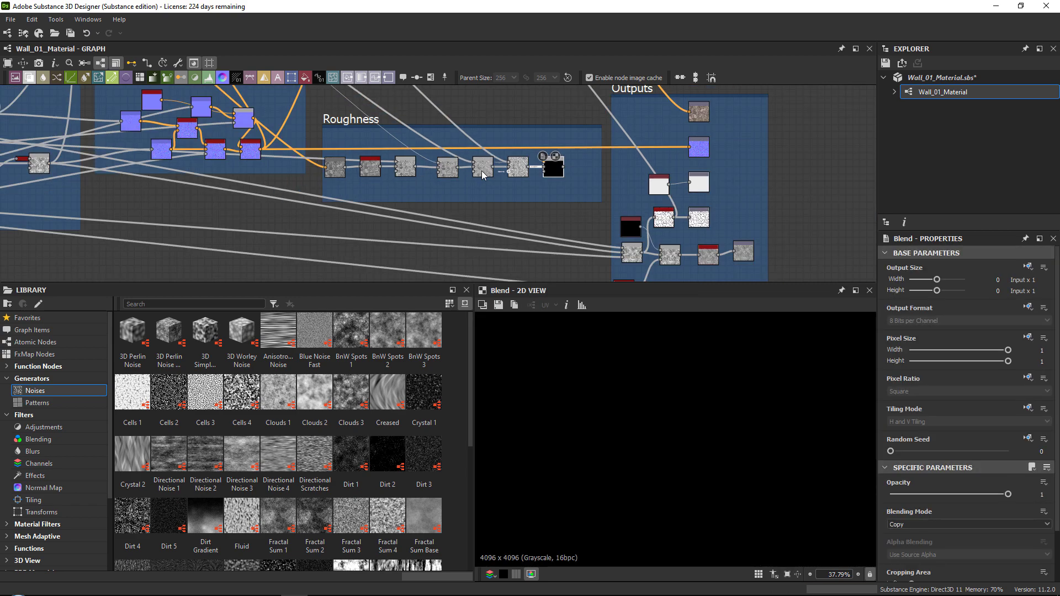
pyautogui.moveTo(434, 113); pyautogui.dragTo(518, 298, button='middle')
pyautogui.scroll(3, 428, 144)
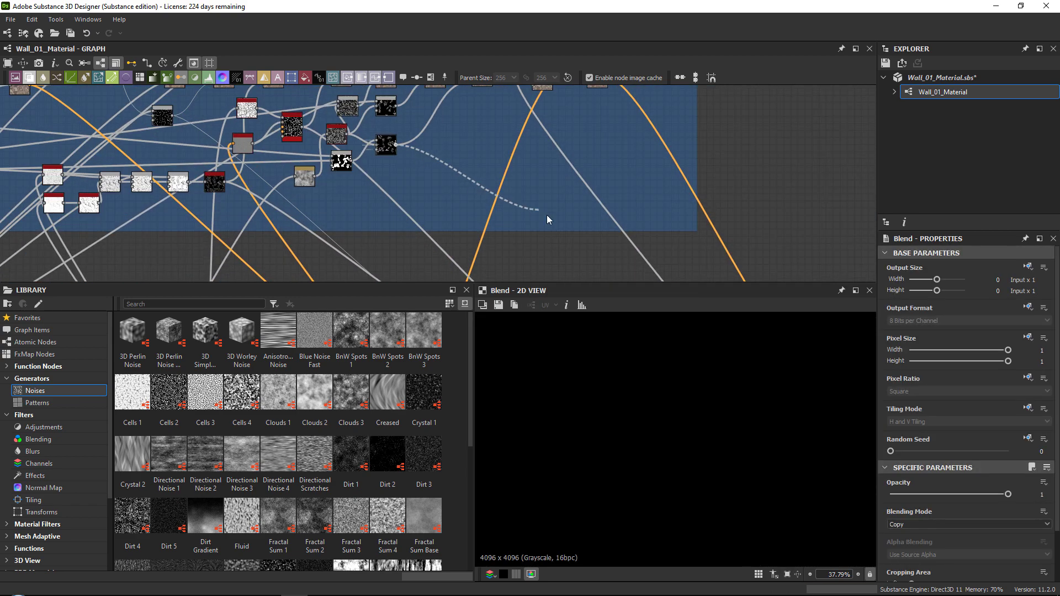
pyautogui.scroll(-3, 539, 214)
pyautogui.scroll(6, 513, 218)
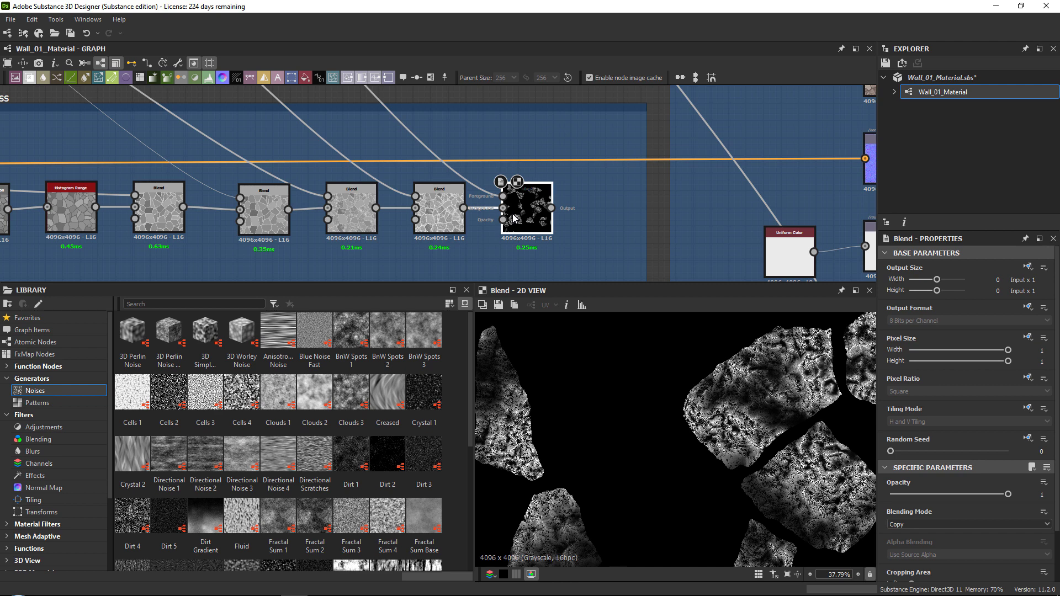
# Step: Set the new Roughness Blend's blending mode to Subtract and its Opacity to 0.12
pyautogui.click(917, 524)
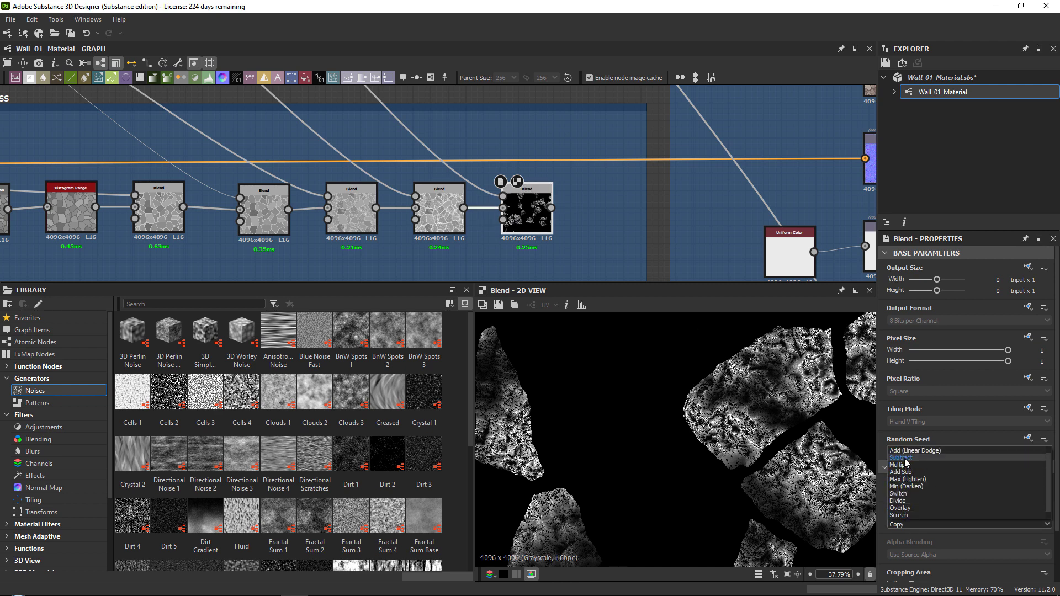
pyautogui.click(906, 458)
pyautogui.click(893, 495)
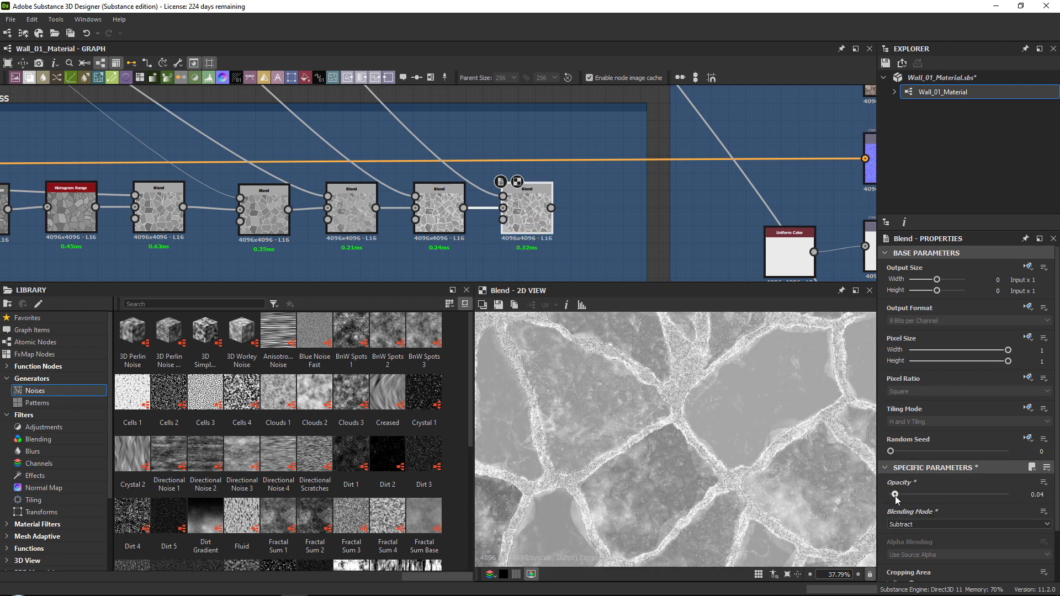
pyautogui.moveTo(896, 497); pyautogui.dragTo(908, 500)
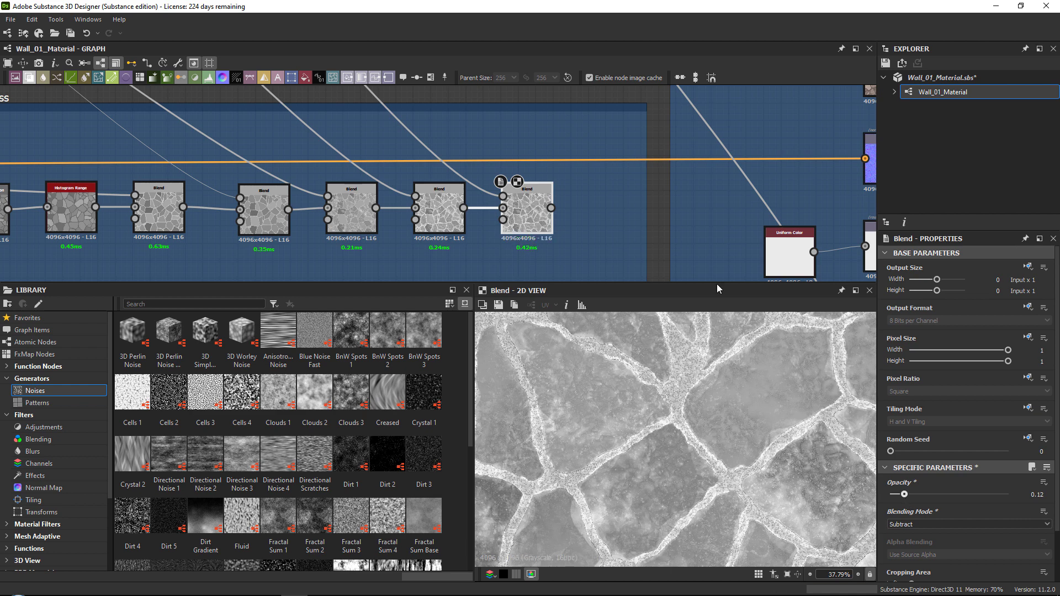
# Step: Move the Uniform Color node away from the Roughness output and connect the final Roughness Blend to that output instead
pyautogui.scroll(-3, 509, 220)
pyautogui.scroll(2, 637, 243)
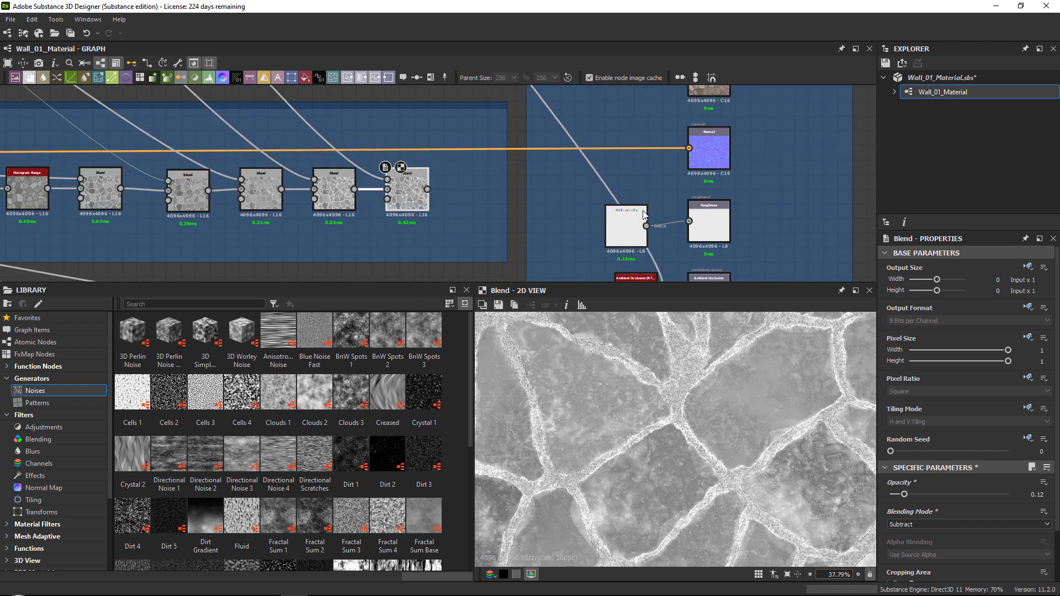
pyautogui.moveTo(635, 226); pyautogui.dragTo(593, 241)
pyautogui.moveTo(522, 206); pyautogui.dragTo(488, 186, button='middle')
pyautogui.scroll(1, 488, 185)
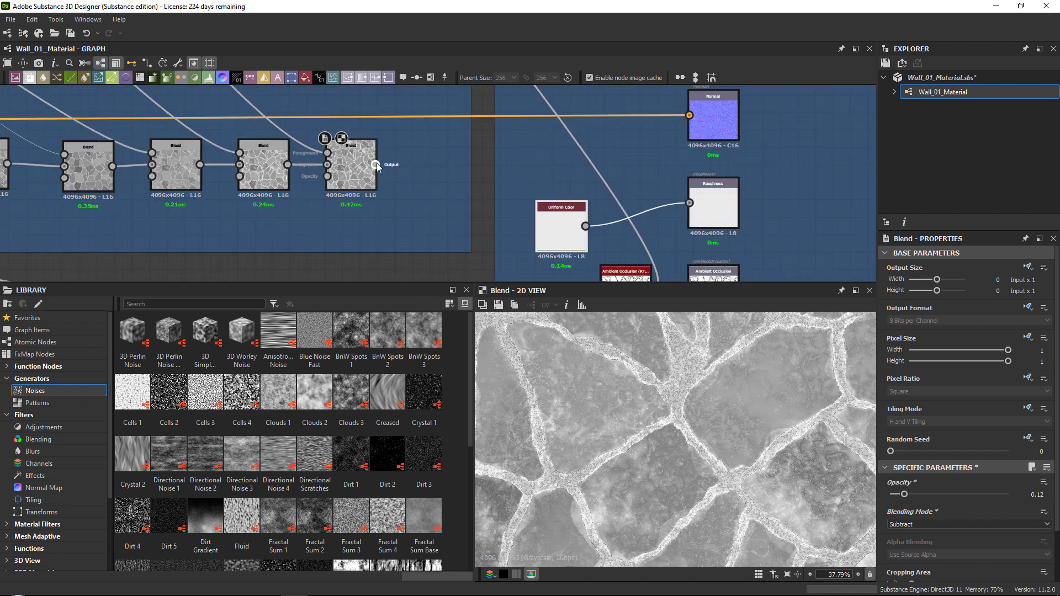
pyautogui.moveTo(376, 166); pyautogui.dragTo(711, 204)
# Step: Preview the final Roughness Blend as a whole map and look over the complete Roughness node chain
pyautogui.click(563, 235)
pyautogui.scroll(2, 565, 239)
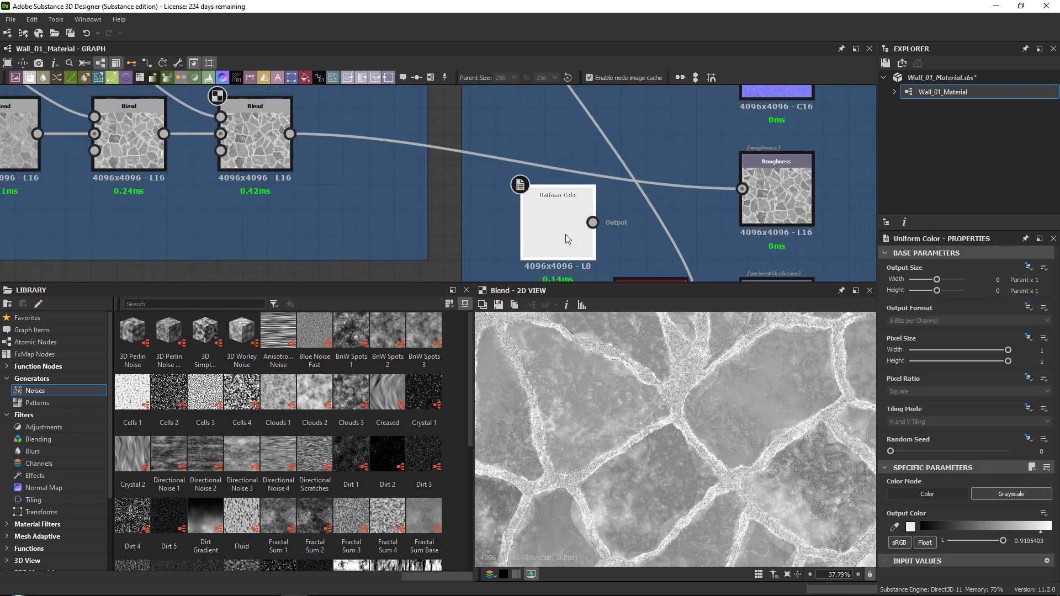
pyautogui.doubleClick(565, 234)
pyautogui.scroll(-5, 694, 414)
pyautogui.doubleClick(255, 135)
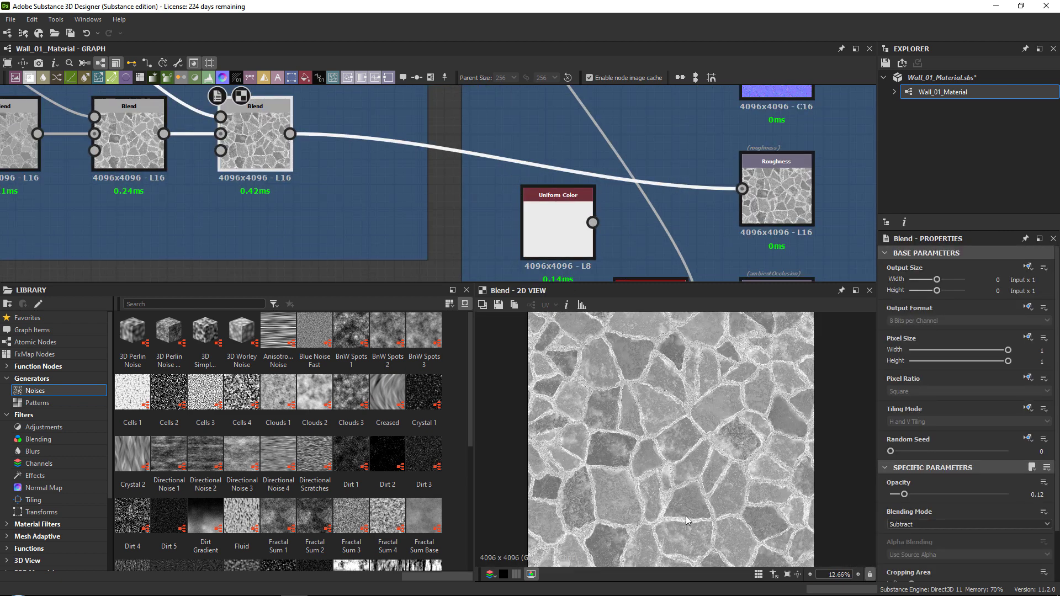
pyautogui.scroll(-4, 426, 171)
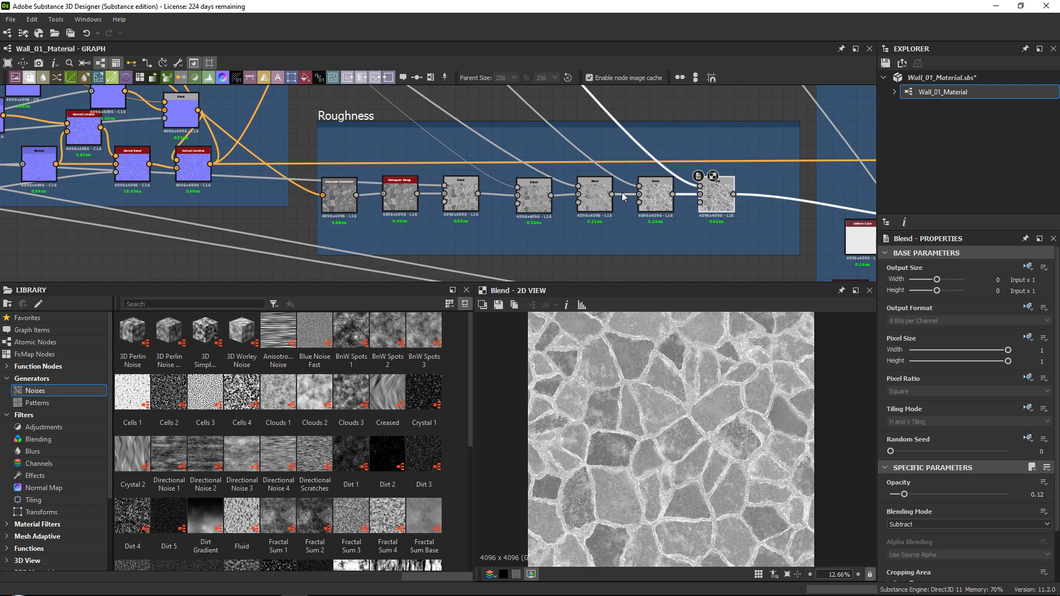
pyautogui.moveTo(794, 186); pyautogui.dragTo(604, 179, button='middle')
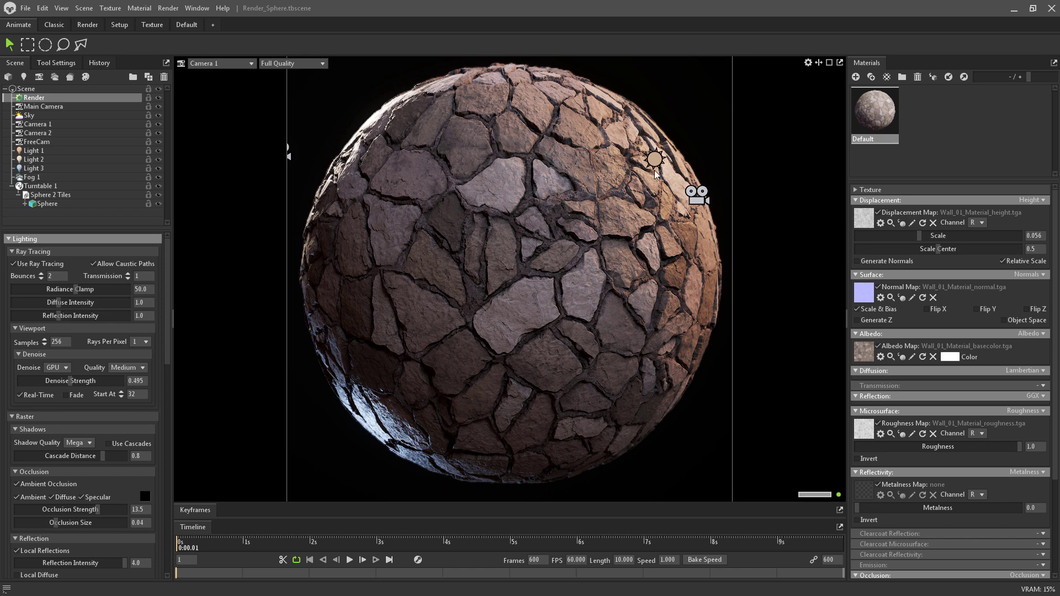
# Step: Switch to Marmoset Toolbag and rotate Light 1 to change the lighting on the stone wall sphere
pyautogui.click(34, 150)
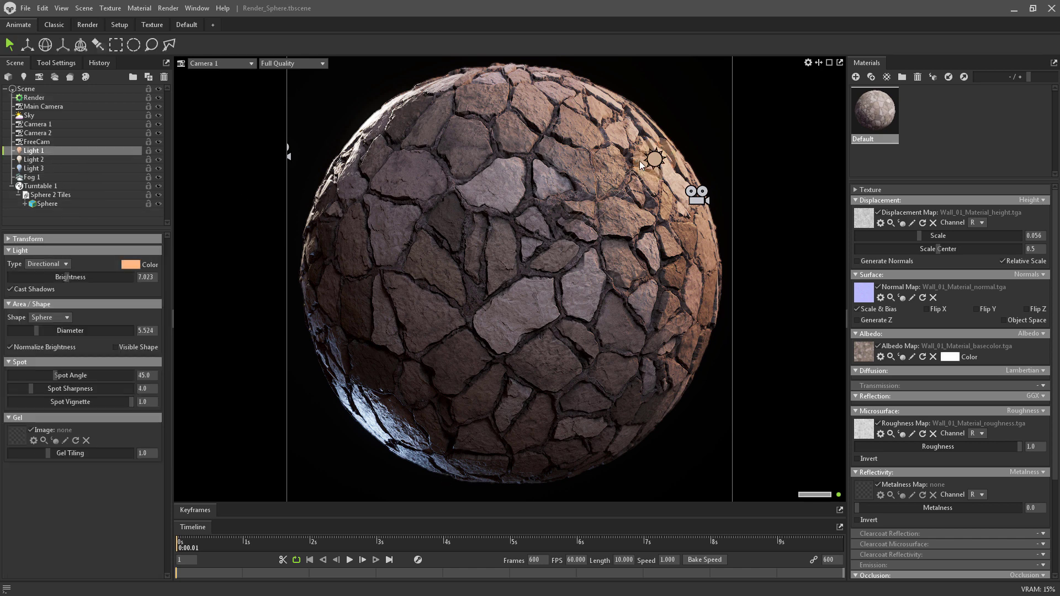
pyautogui.press('e')
pyautogui.moveTo(665, 175); pyautogui.dragTo(670, 136)
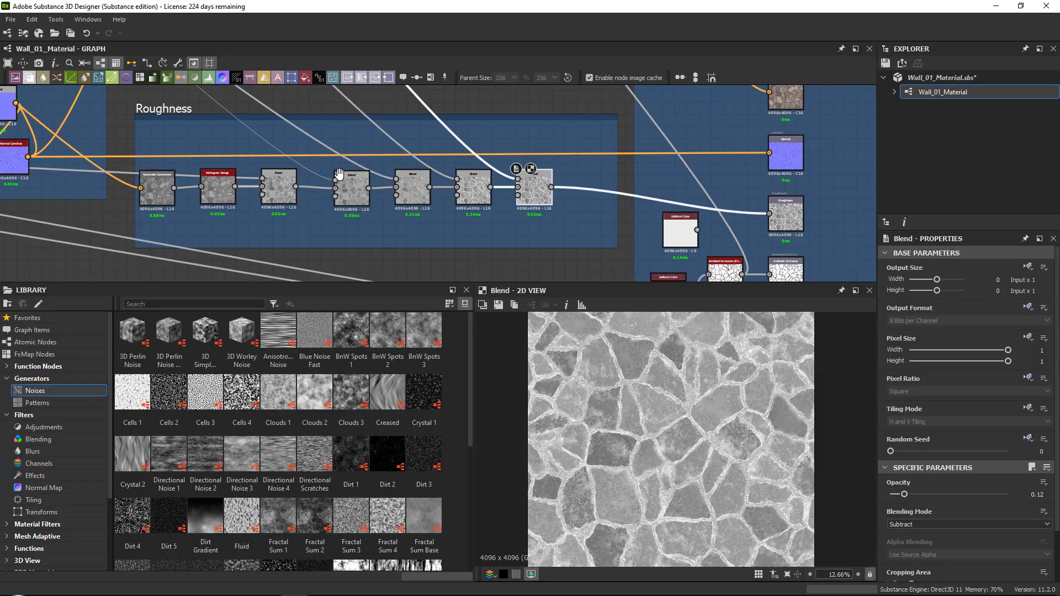
# Step: Return to Substance 3D Designer and examine the Grayscale Conversion, Histogram Range and first Blend of the Roughness chain
pyautogui.scroll(4, 394, 165)
pyautogui.scroll(1, 319, 169)
pyautogui.click(205, 168)
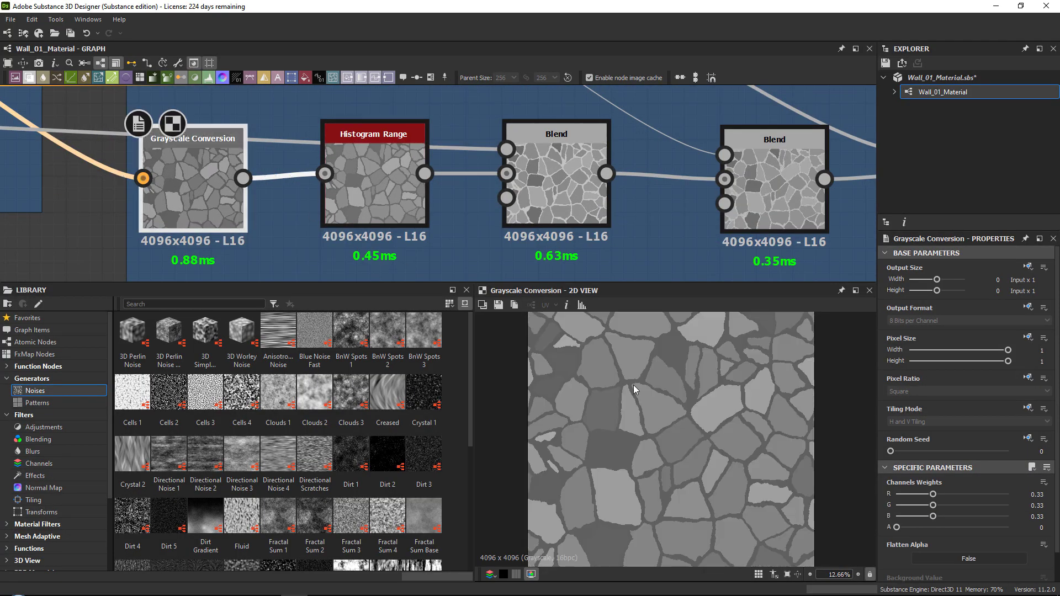
pyautogui.click(386, 187)
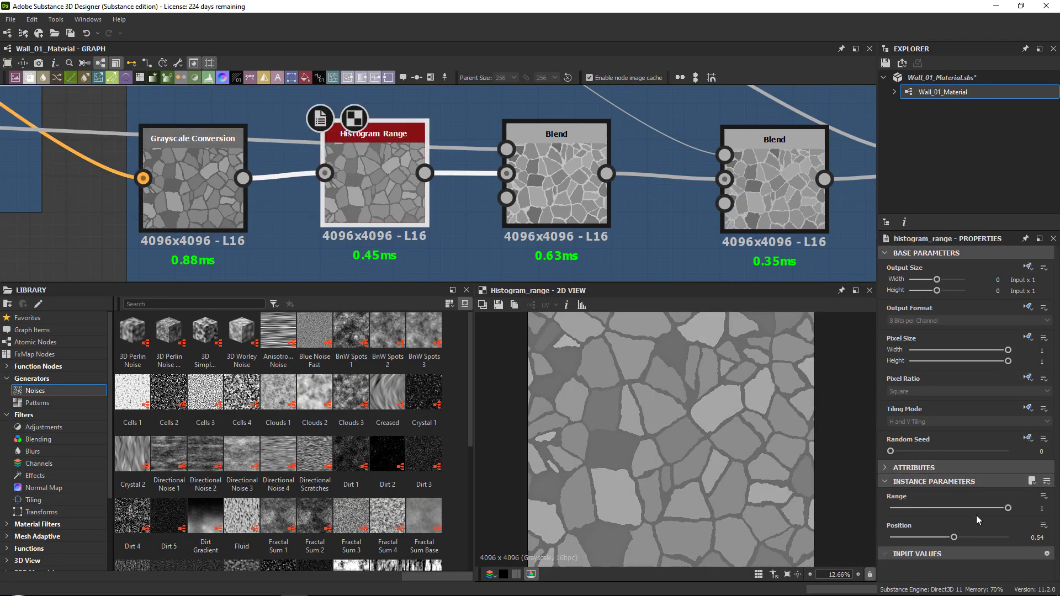
pyautogui.click(536, 174)
pyautogui.moveTo(678, 208); pyautogui.dragTo(568, 210, button='middle')
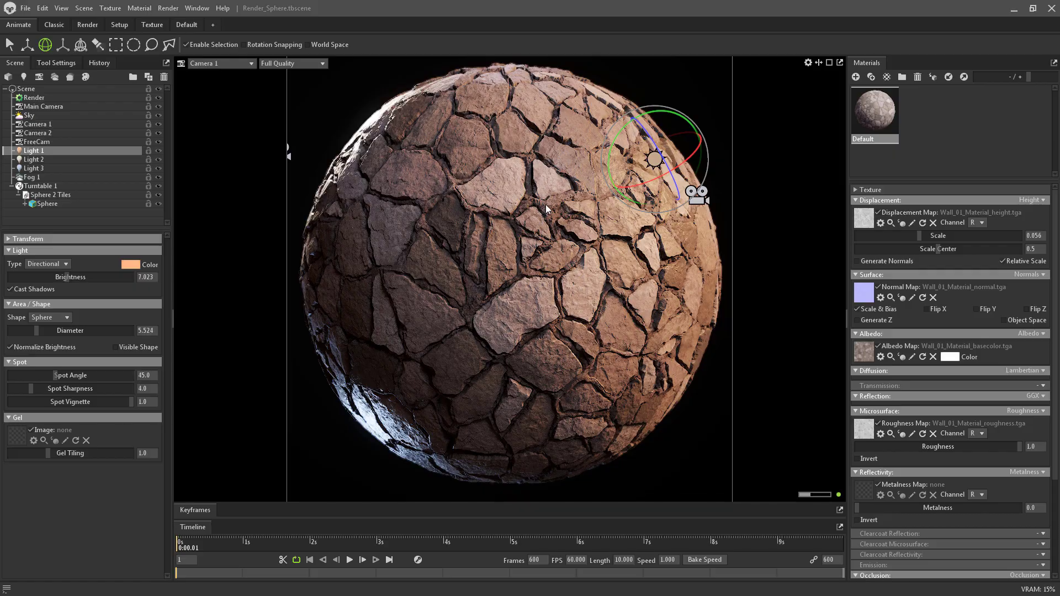
# Step: In Marmoset Toolbag, view the sphere through FreeCam and examine the stones and mortar from close up and different angles
pyautogui.click(237, 64)
pyautogui.moveTo(242, 76)
pyautogui.click(287, 102)
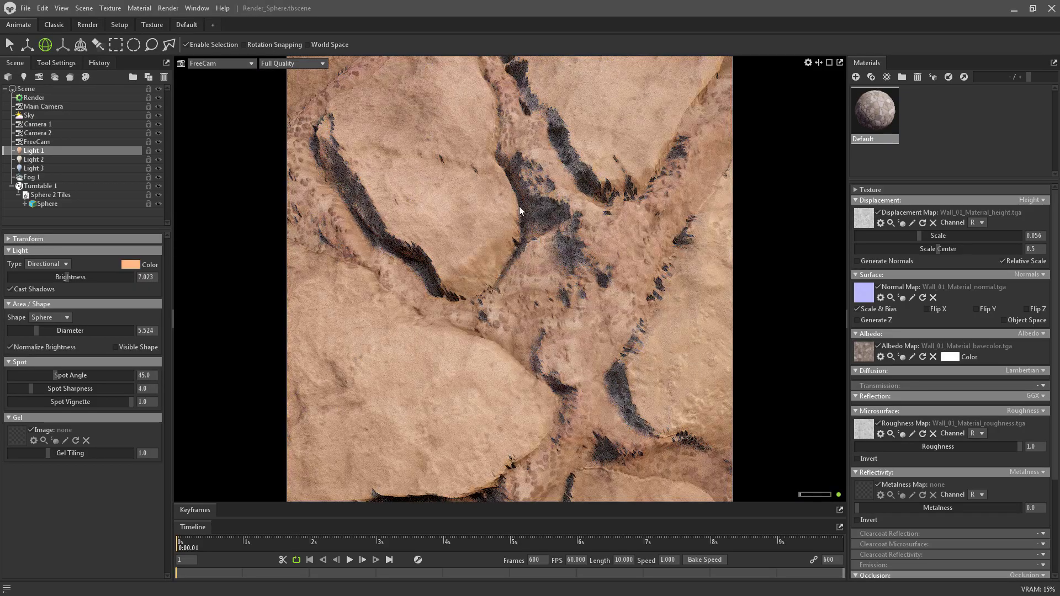
pyautogui.scroll(-5, 519, 207)
pyautogui.scroll(8, 611, 210)
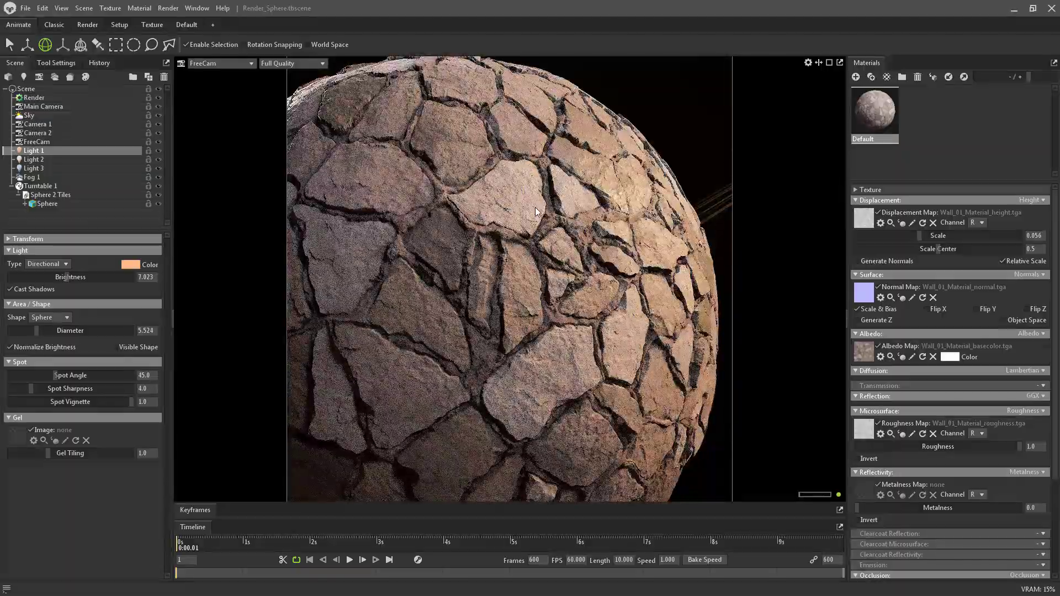
pyautogui.scroll(3, 556, 242)
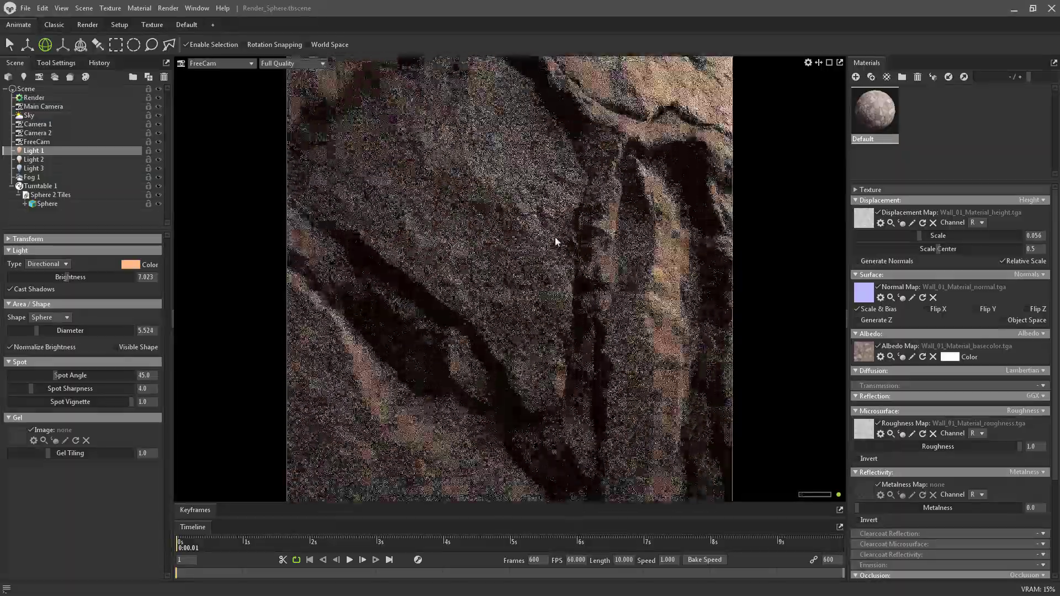
pyautogui.scroll(4, 599, 202)
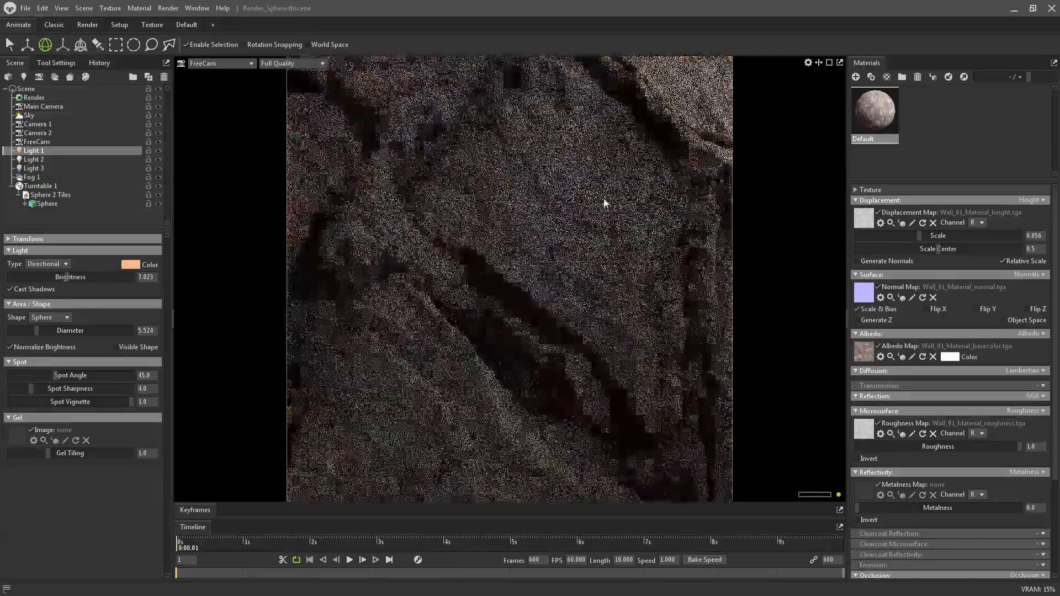
pyautogui.scroll(-5, 520, 232)
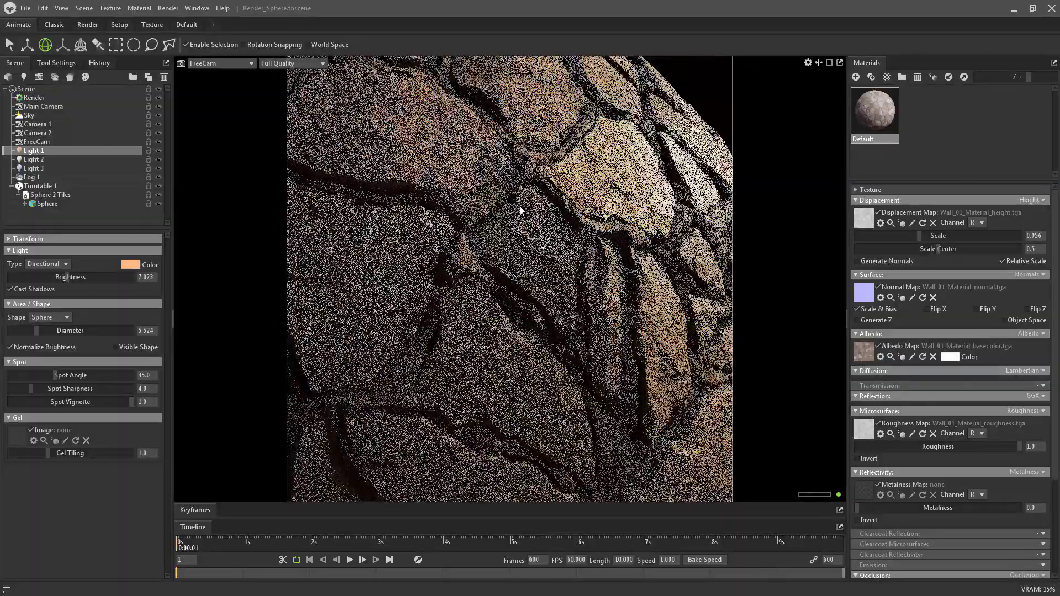
pyautogui.moveTo(519, 207); pyautogui.dragTo(542, 244)
pyautogui.scroll(4, 542, 244)
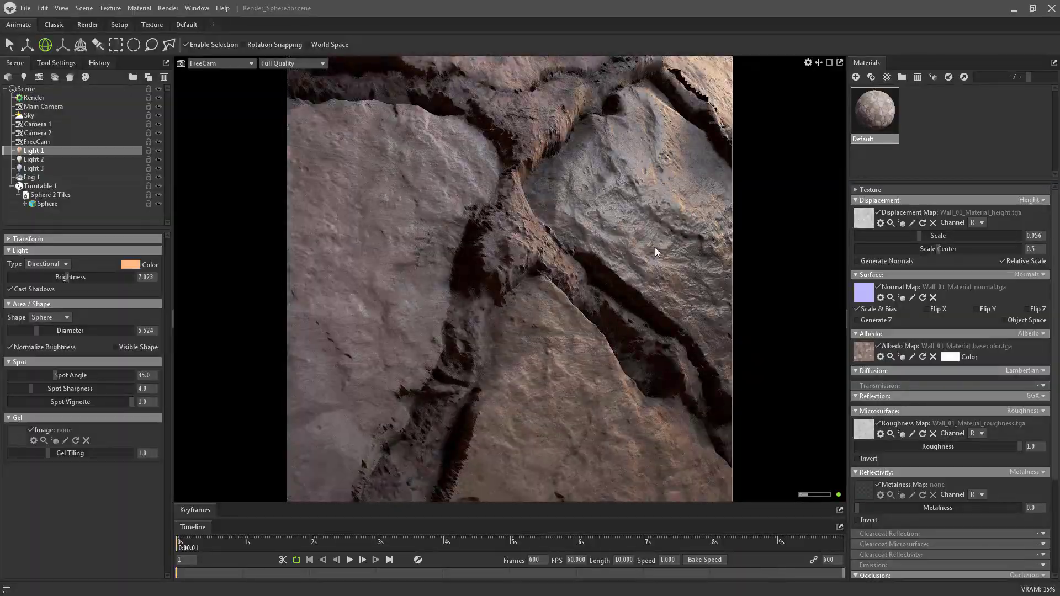
pyautogui.scroll(-4, 656, 251)
pyautogui.moveTo(472, 270); pyautogui.dragTo(556, 237)
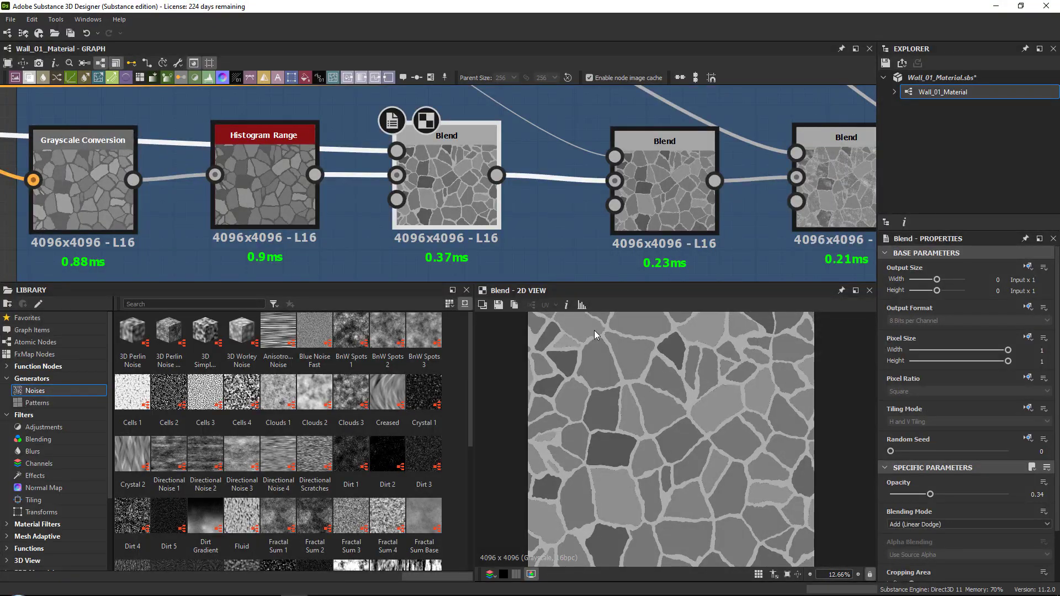
# Step: Back in Substance 3D Designer, set the Roughness Histogram Range's Position to 0.49 and preview the mortar Blend after it
pyautogui.doubleClick(263, 182)
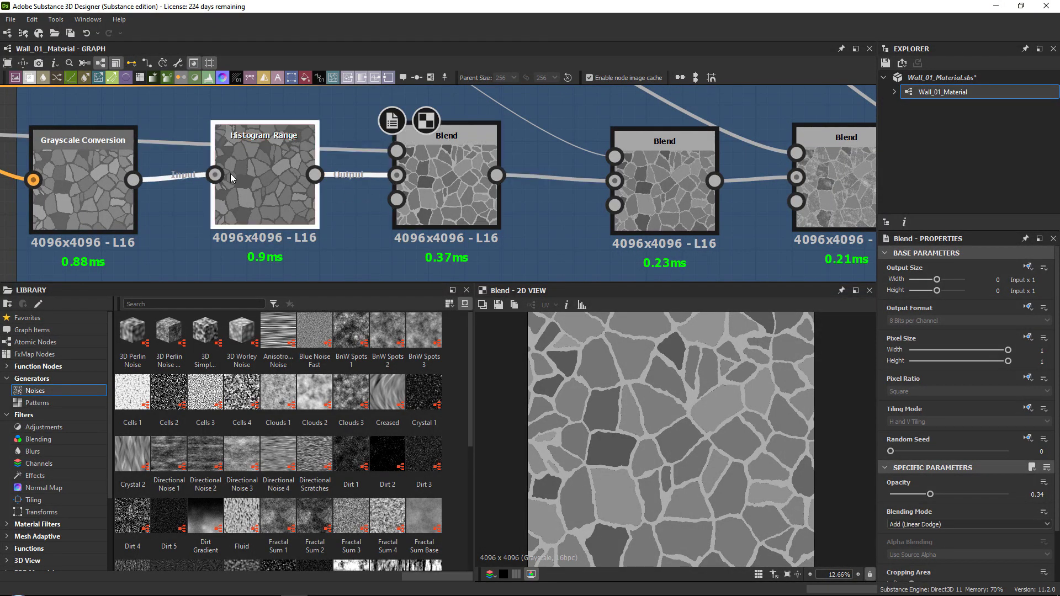
pyautogui.moveTo(946, 540); pyautogui.dragTo(950, 540)
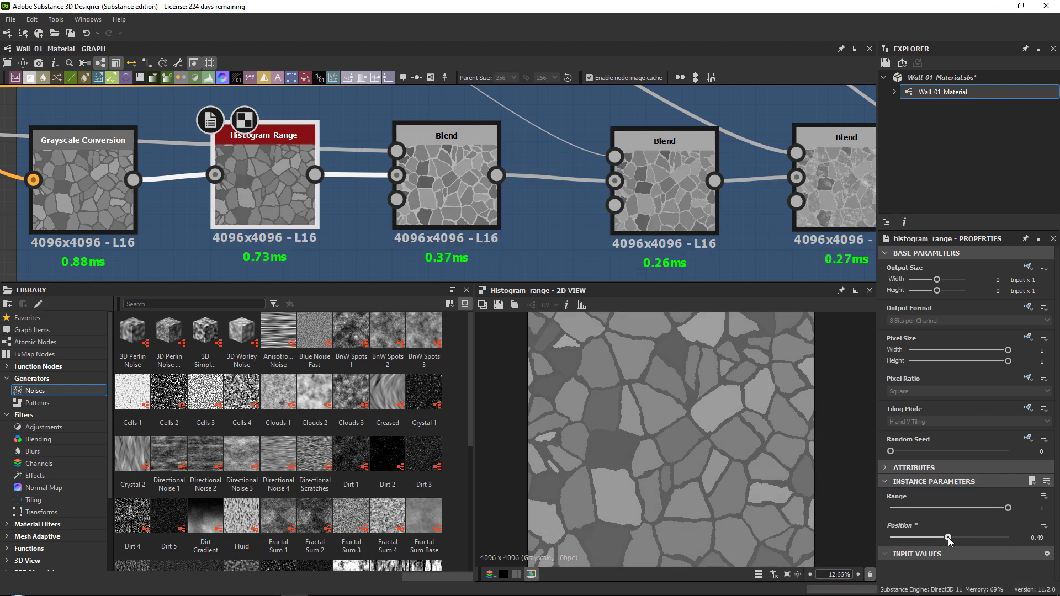
pyautogui.doubleClick(444, 182)
# Step: Set the Opacity of the pebble Subtract Blend to 0.34, checking the mortar pebbles in close-up
pyautogui.doubleClick(681, 171)
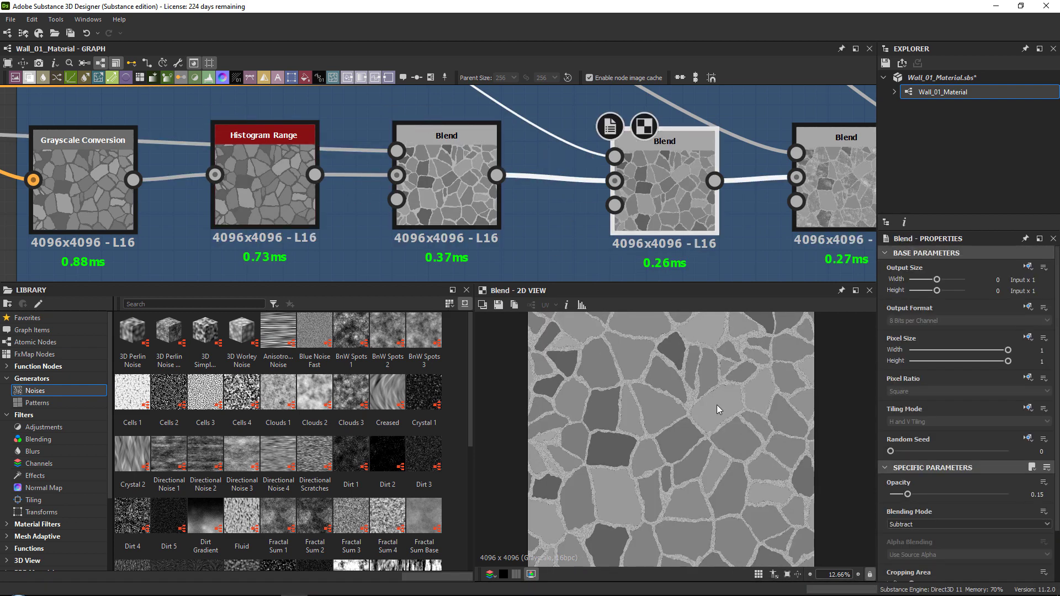
pyautogui.scroll(10, 717, 406)
pyautogui.moveTo(908, 494); pyautogui.dragTo(930, 494)
pyautogui.moveTo(783, 176); pyautogui.dragTo(506, 175, button='middle')
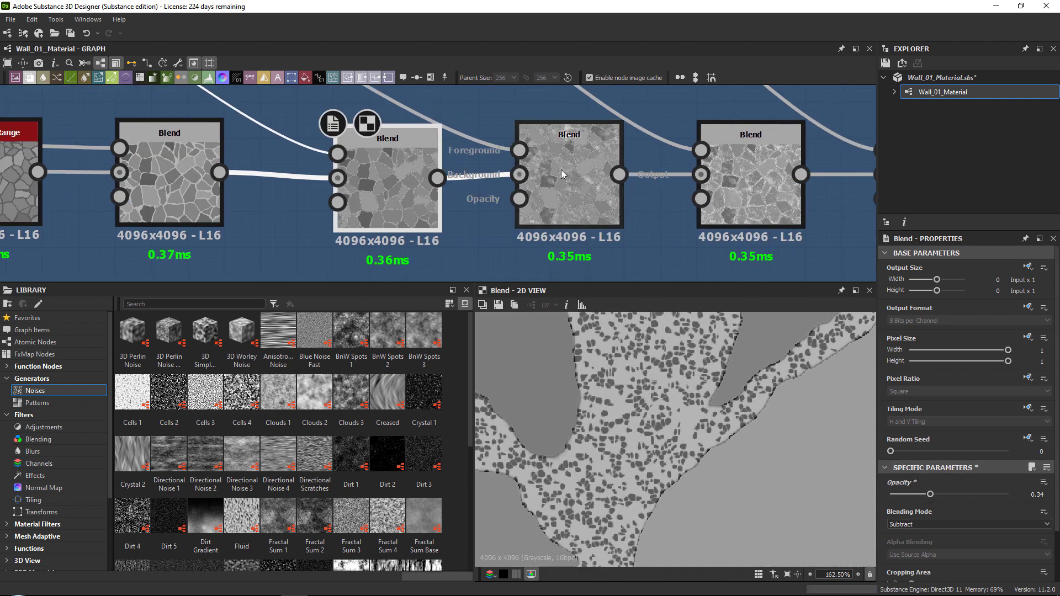
# Step: Preview the stain Add (Linear Dodge) Blend and fine-tune its Opacity
pyautogui.doubleClick(588, 156)
pyautogui.scroll(-5, 694, 468)
pyautogui.moveTo(694, 468); pyautogui.dragTo(727, 478, button='middle')
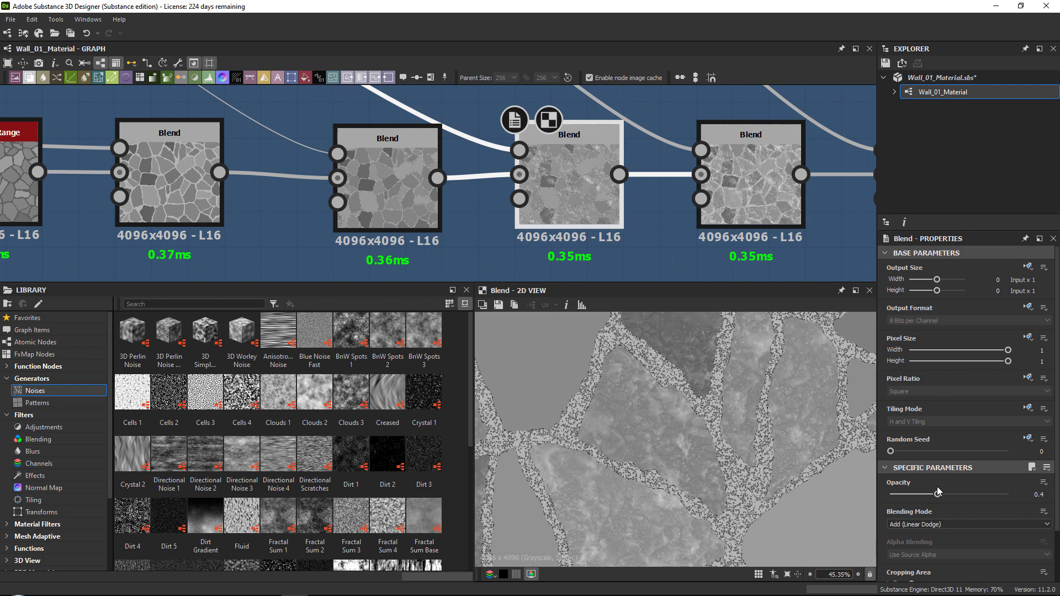
pyautogui.moveTo(938, 494)
pyautogui.mouseDown()
pyautogui.moveTo(961, 494)
pyautogui.moveTo(938, 494)
pyautogui.mouseUp()
# Step: Set the Dirt Add (Linear Dodge) Blend's Opacity to 0.41 and go on to the last Roughness Blend
pyautogui.click(776, 184)
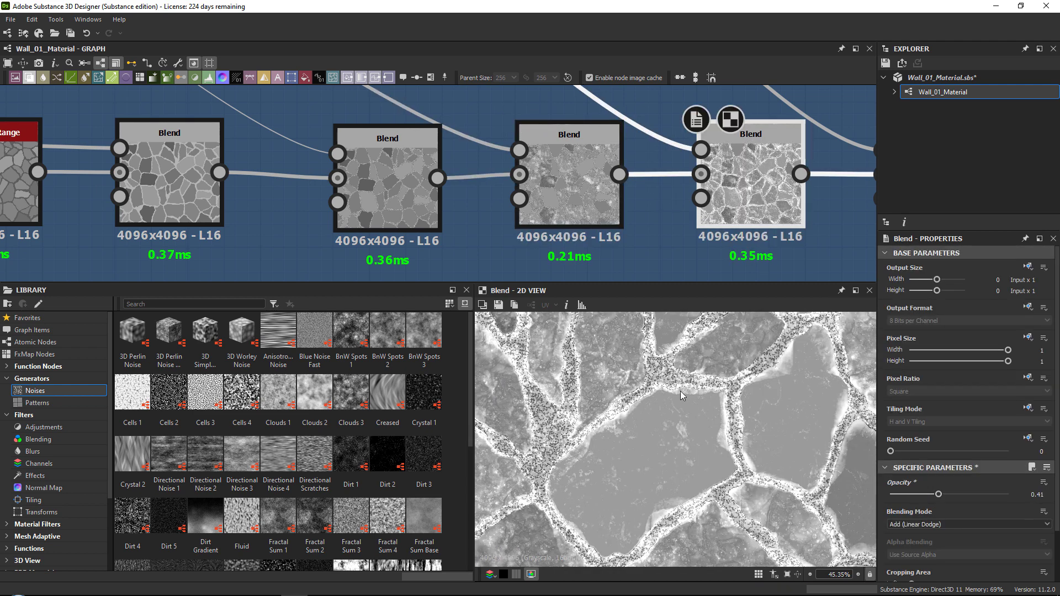
pyautogui.moveTo(817, 165); pyautogui.dragTo(568, 166, button='middle')
pyautogui.click(683, 163)
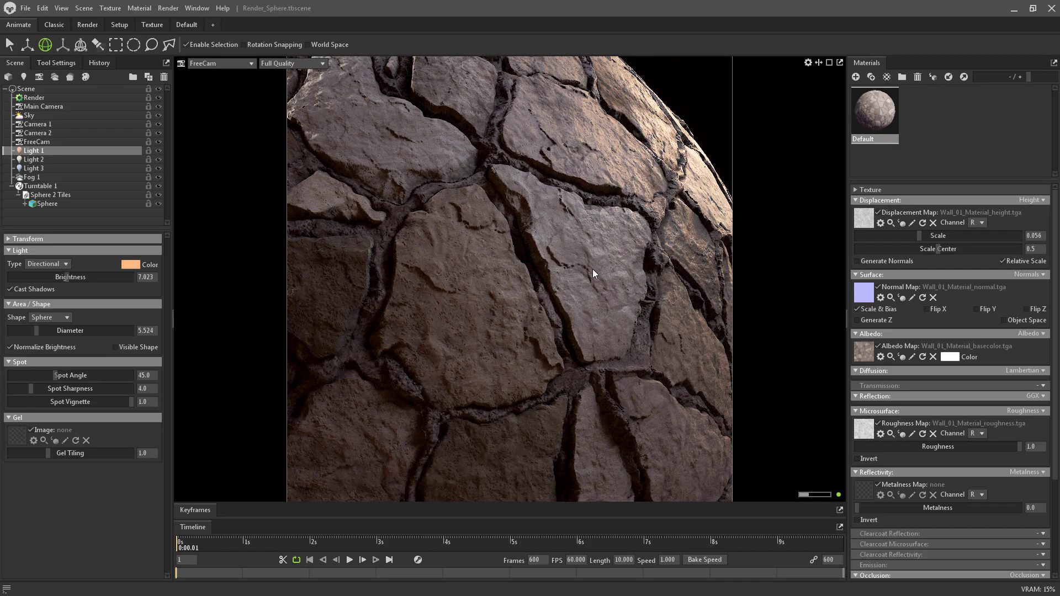
# Step: In Marmoset Toolbag, examine the stone surface through FreeCam from several angles, then switch the view back to Camera 1
pyautogui.scroll(-2, 593, 263)
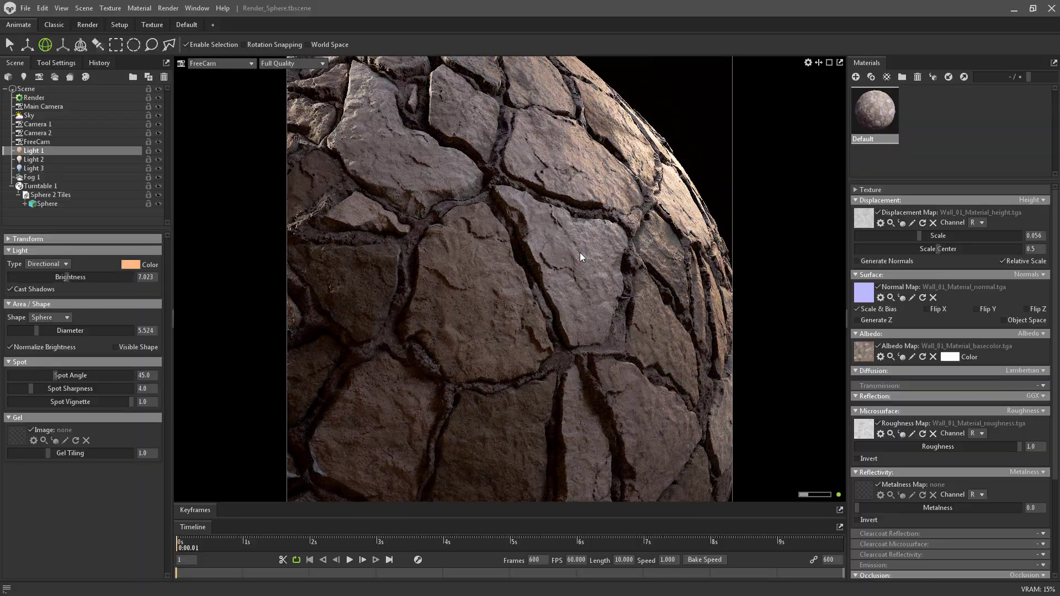
pyautogui.moveTo(580, 253); pyautogui.dragTo(597, 271)
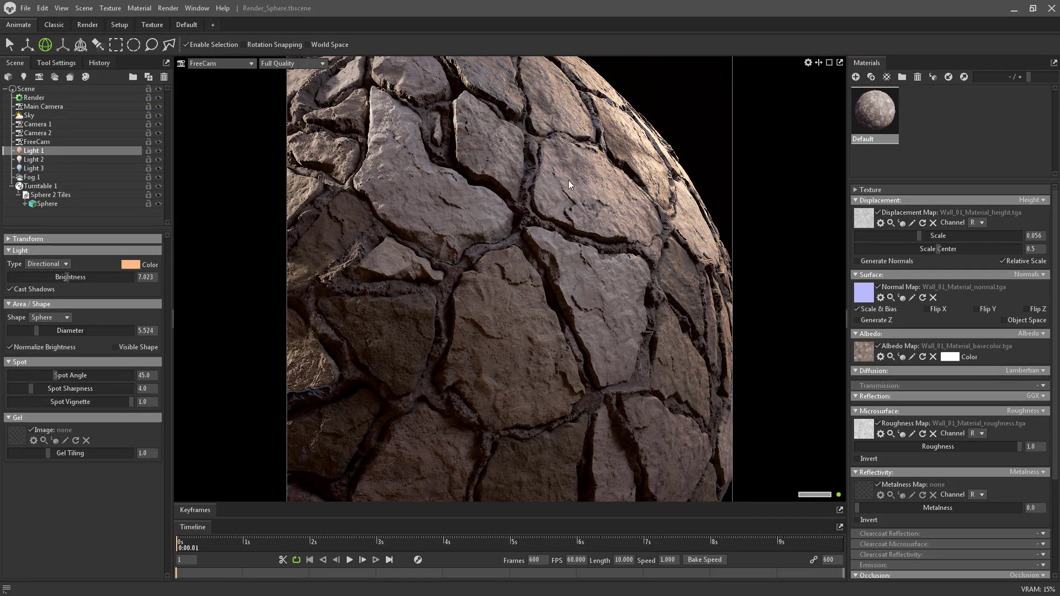
pyautogui.scroll(-4, 562, 198)
pyautogui.moveTo(554, 185); pyautogui.dragTo(462, 180)
pyautogui.click(234, 63)
pyautogui.moveTo(238, 79)
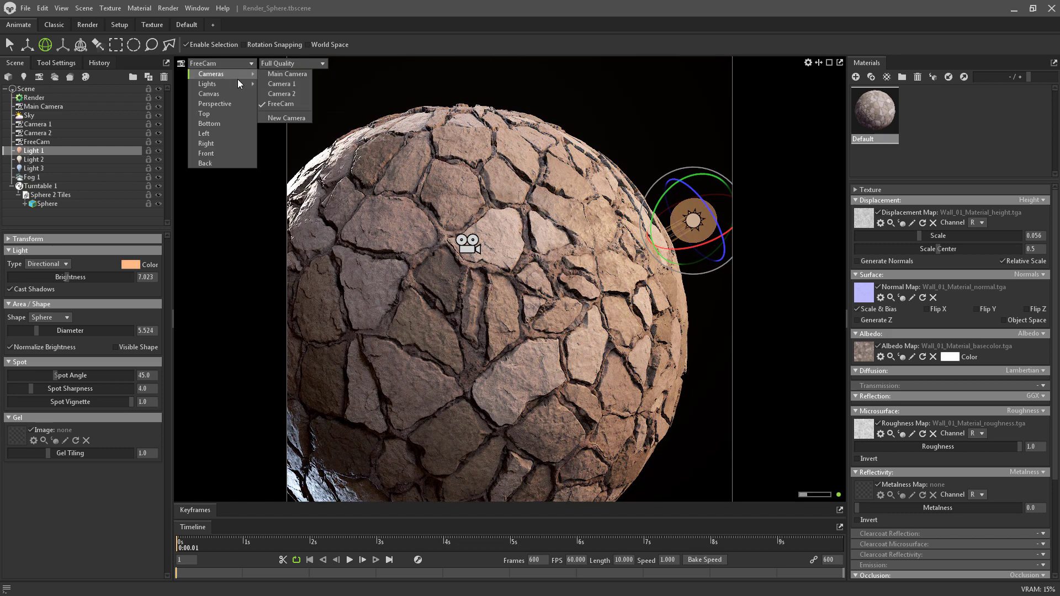
pyautogui.click(296, 87)
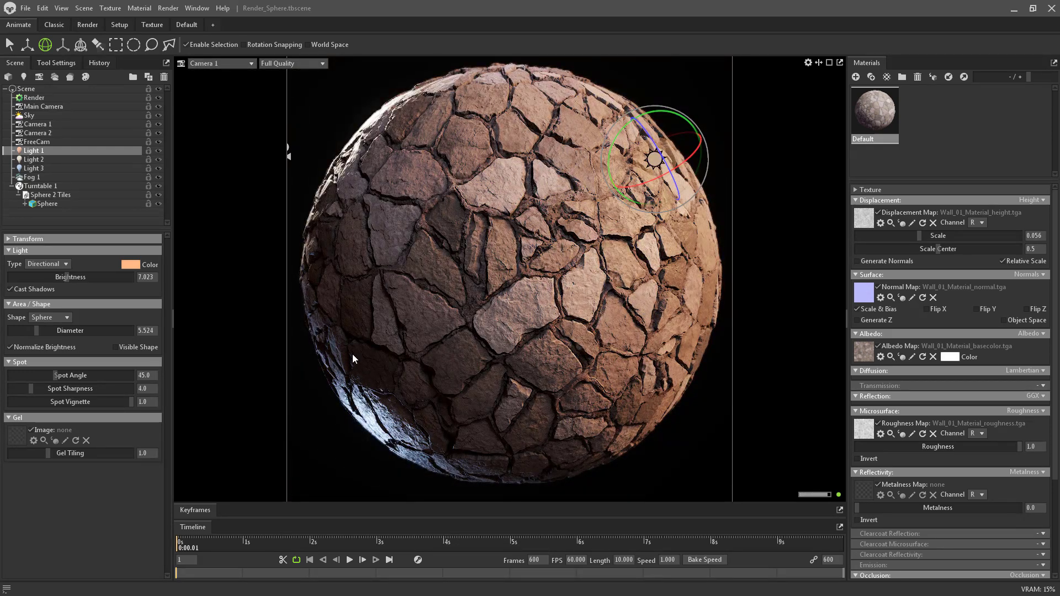
# Step: Open the scene's render settings and render a still image of the sphere through Camera 1
pyautogui.click(72, 98)
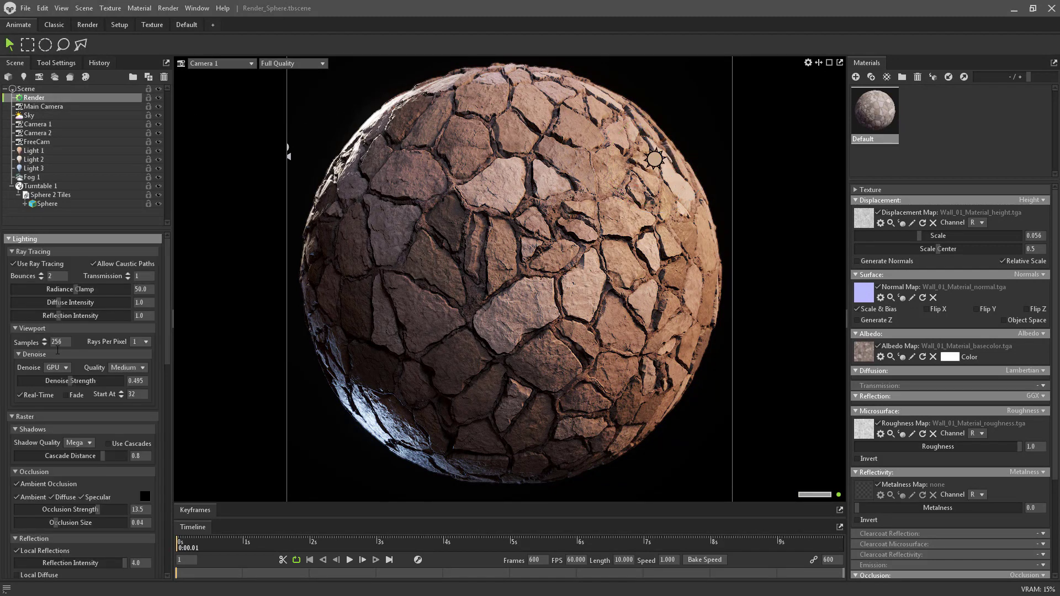
pyautogui.scroll(-13, 83, 353)
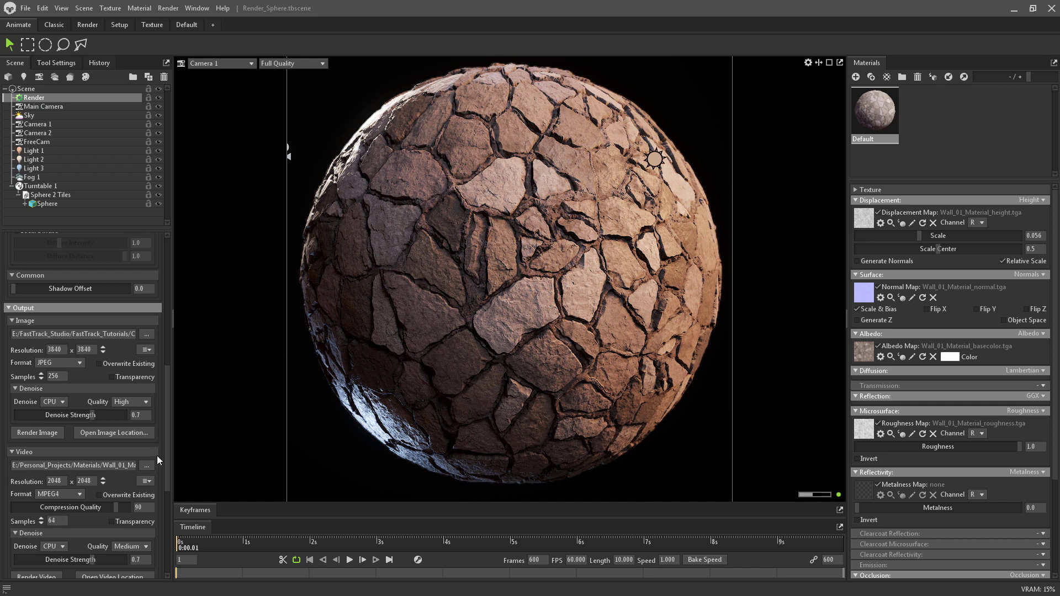
pyautogui.click(48, 432)
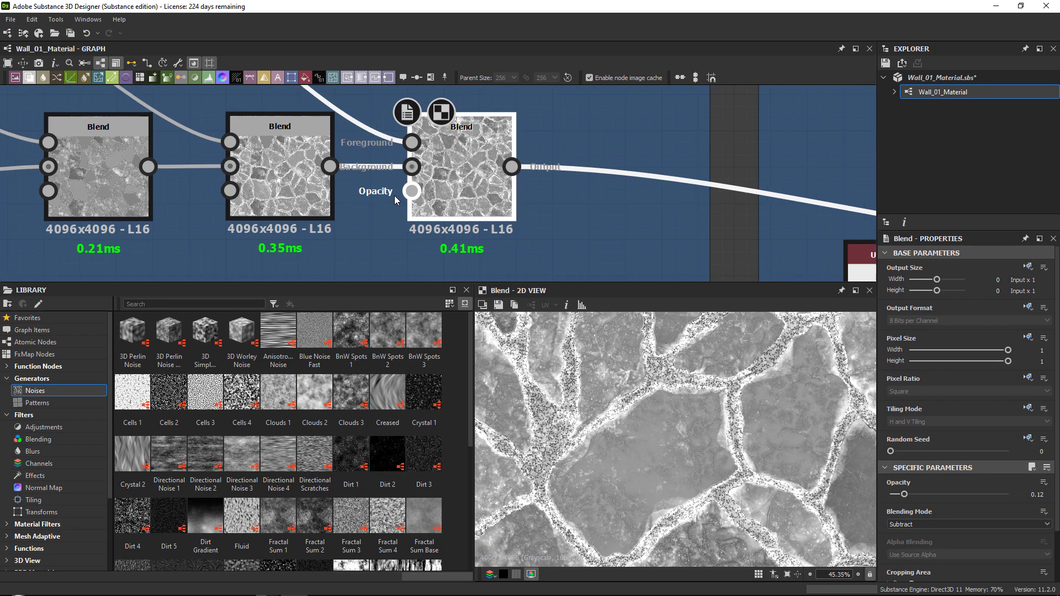
# Step: In Substance 3D Designer, select the unconnected Uniform Color node beside the Roughness output to inspect it
pyautogui.scroll(-2, 403, 189)
pyautogui.scroll(2, 620, 208)
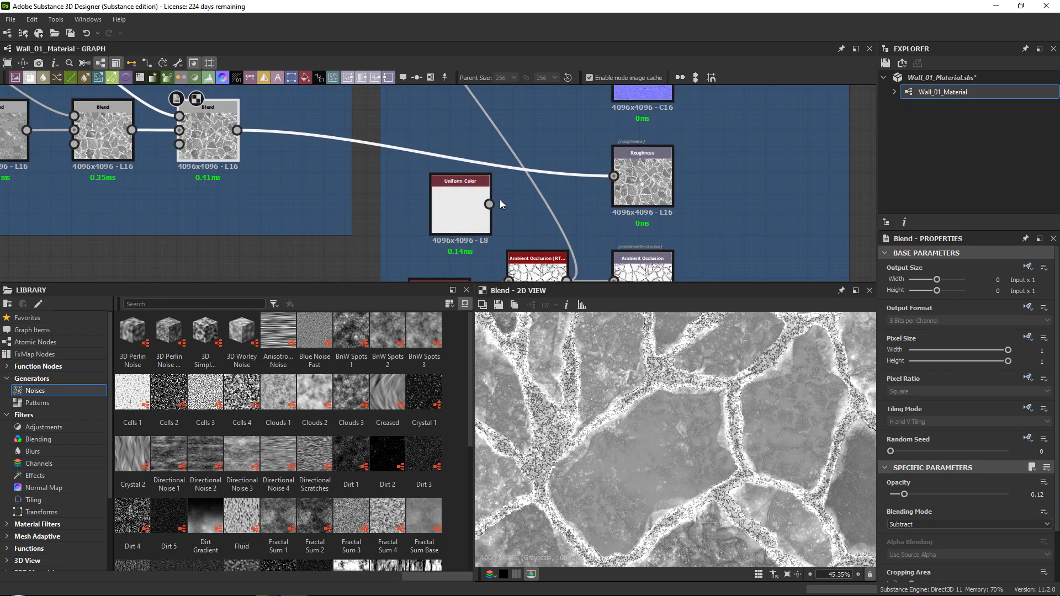
pyautogui.scroll(1, 502, 205)
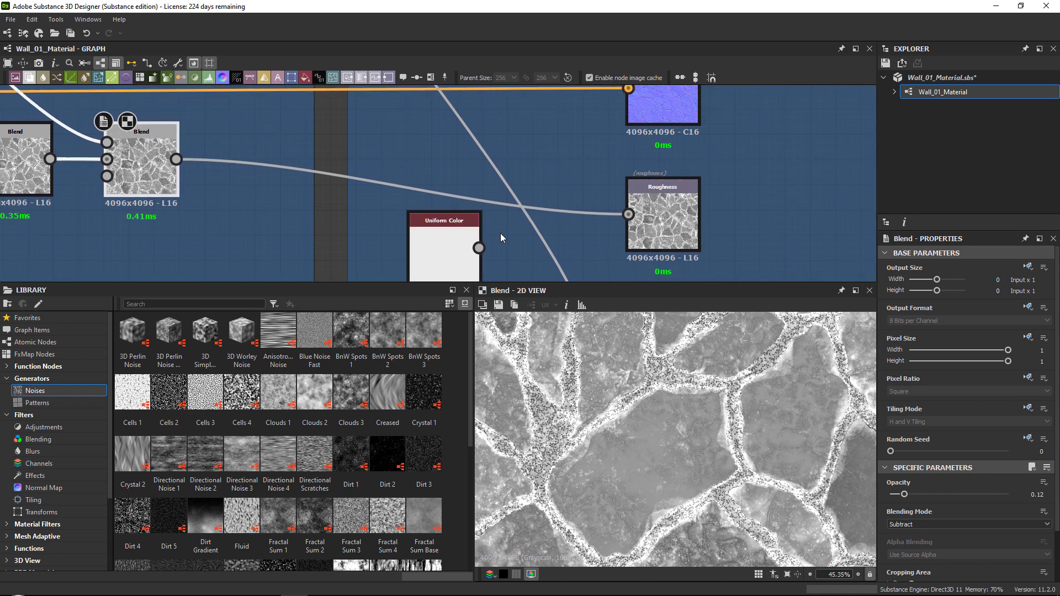
pyautogui.click(456, 238)
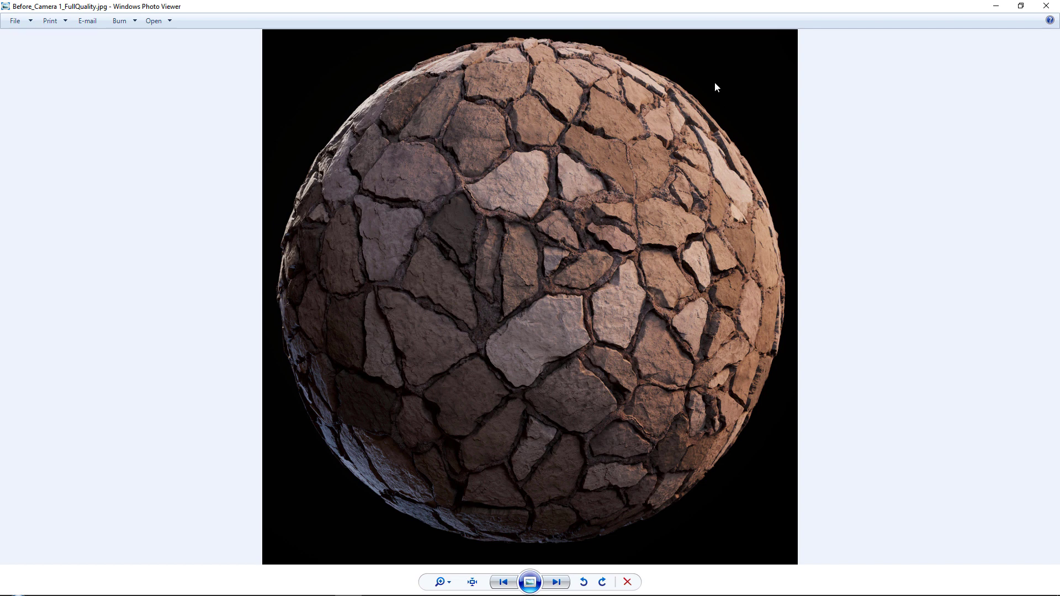
# Step: In Windows Photo Viewer, compare the Before and After Camera 1 renders of the full sphere
pyautogui.press('Left')
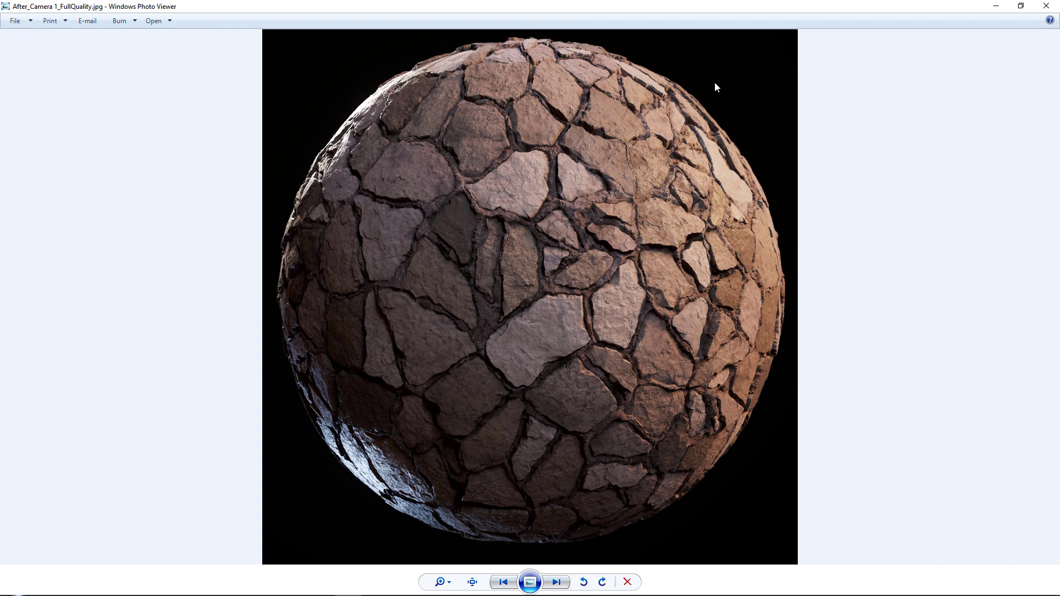
pyautogui.press('Right')
pyautogui.press('Left')
pyautogui.press('Right')
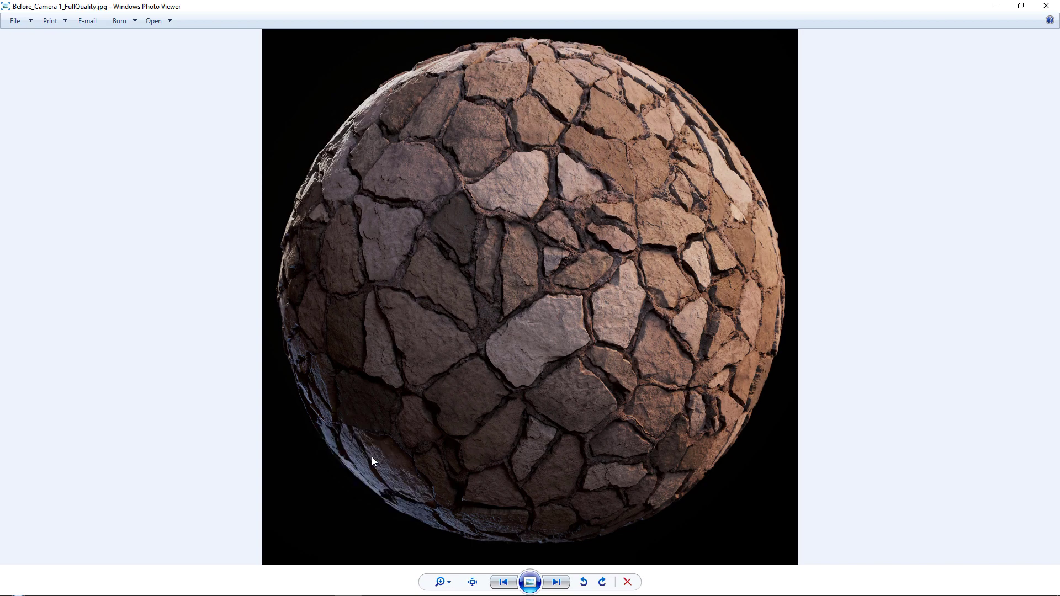
pyautogui.press('Left')
pyautogui.press('Right')
pyautogui.press('Left')
# Step: Examine the stones and mortar of the After render in close-up, alternating with the Before render at full view
pyautogui.scroll(4, 721, 192)
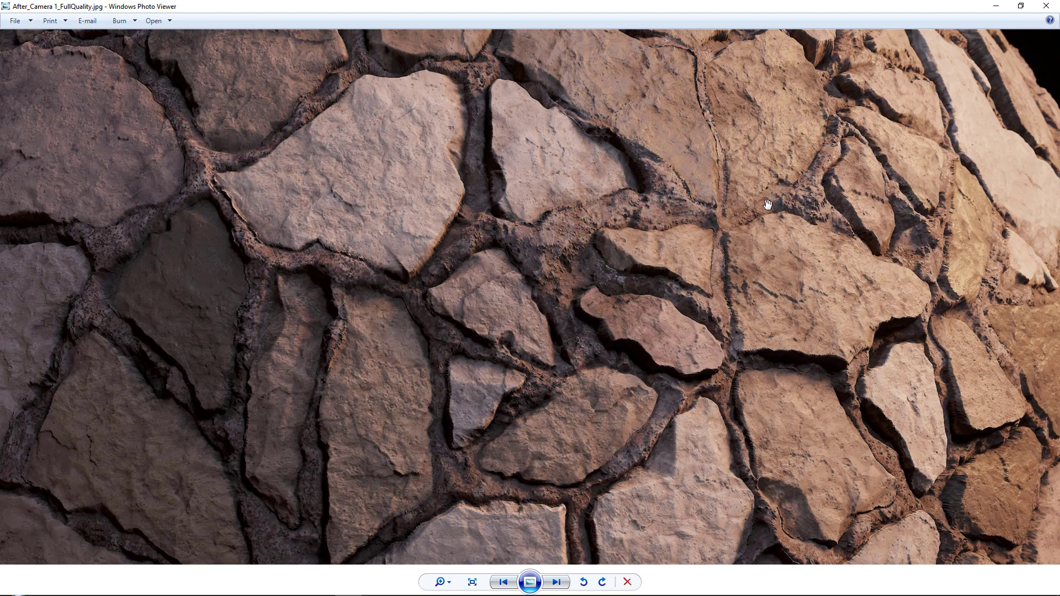
pyautogui.scroll(-5, 767, 204)
pyautogui.press('Right')
pyautogui.press('Left')
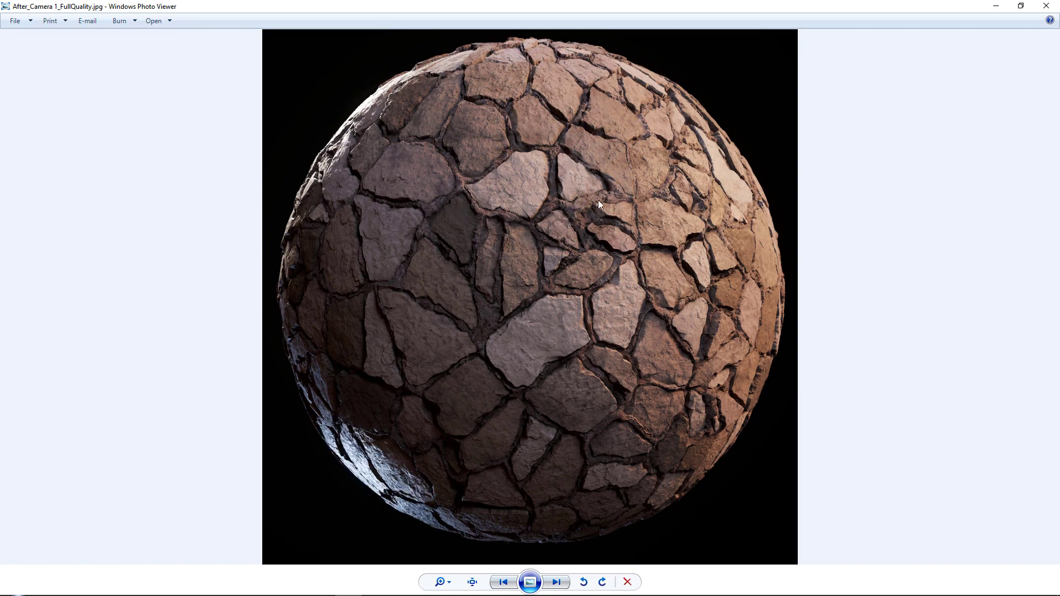
pyautogui.press('Right')
pyautogui.press('Left')
pyautogui.press('Right')
pyautogui.press('Left')
pyautogui.scroll(5, 641, 176)
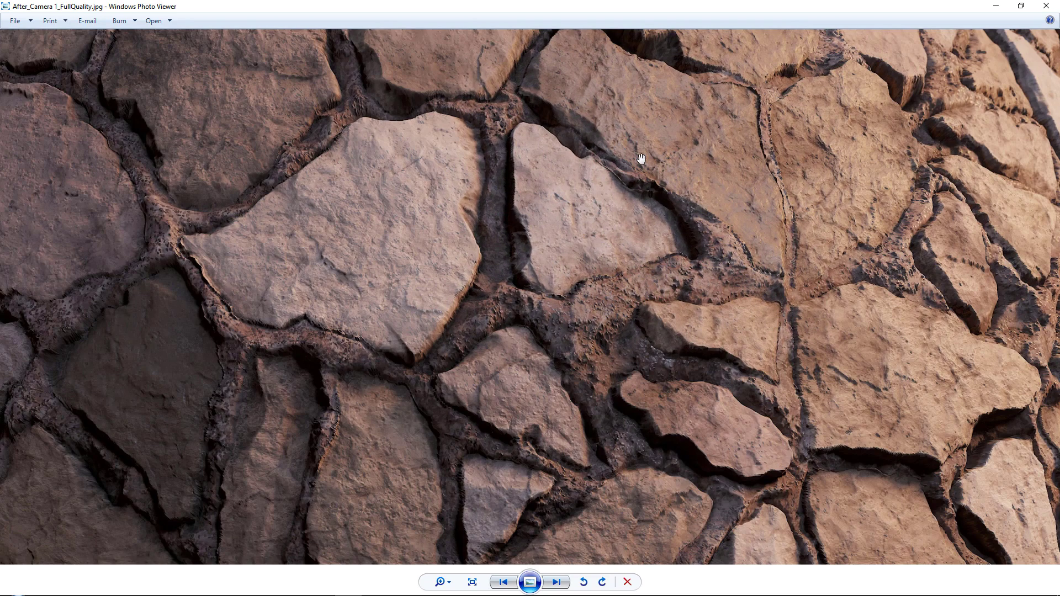
pyautogui.scroll(-2, 641, 159)
pyautogui.moveTo(615, 331); pyautogui.dragTo(574, 140)
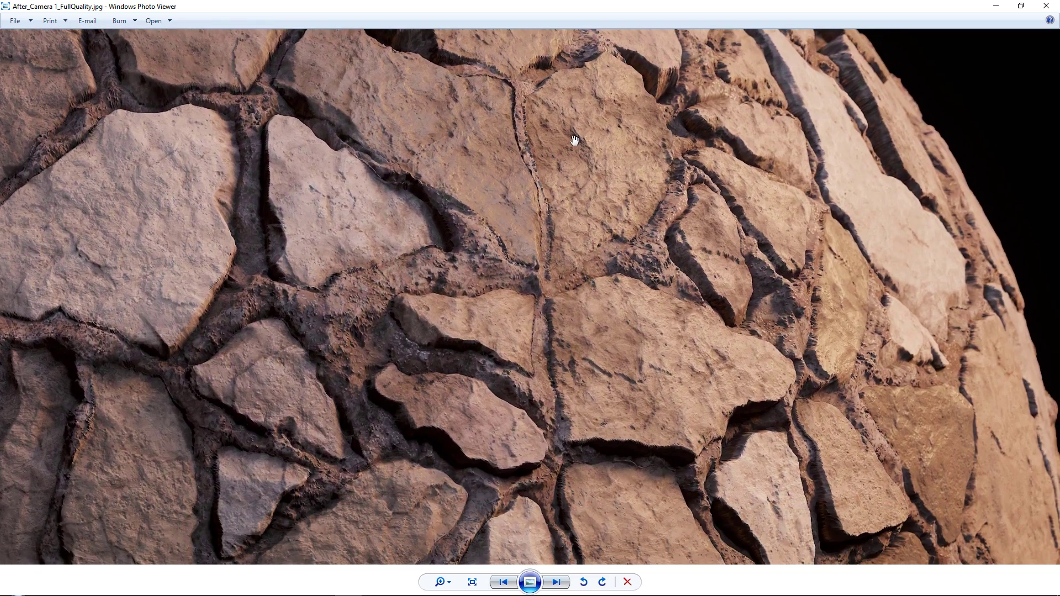
pyautogui.scroll(-5, 574, 140)
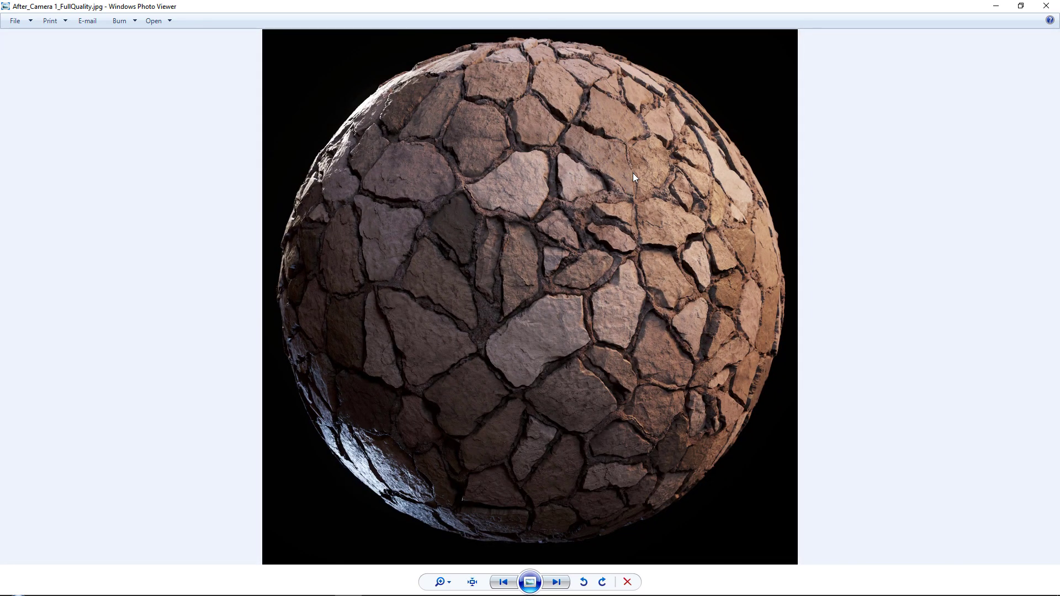
# Step: Alternate between the full-view Before and After renders again to judge the roughness map's effect on the reflections
pyautogui.press('Right')
pyautogui.press('Left')
pyautogui.press('Right')
pyautogui.press('Left')
pyautogui.press('Right')
pyautogui.press('Left')
pyautogui.press('Right')
pyautogui.press('Left')
# Step: Return to Substance 3D Designer and look over the graph from the Roughness and Outputs frames to the large frame above
pyautogui.hotkey('alt', 'Tab')
pyautogui.scroll(-7, 492, 173)
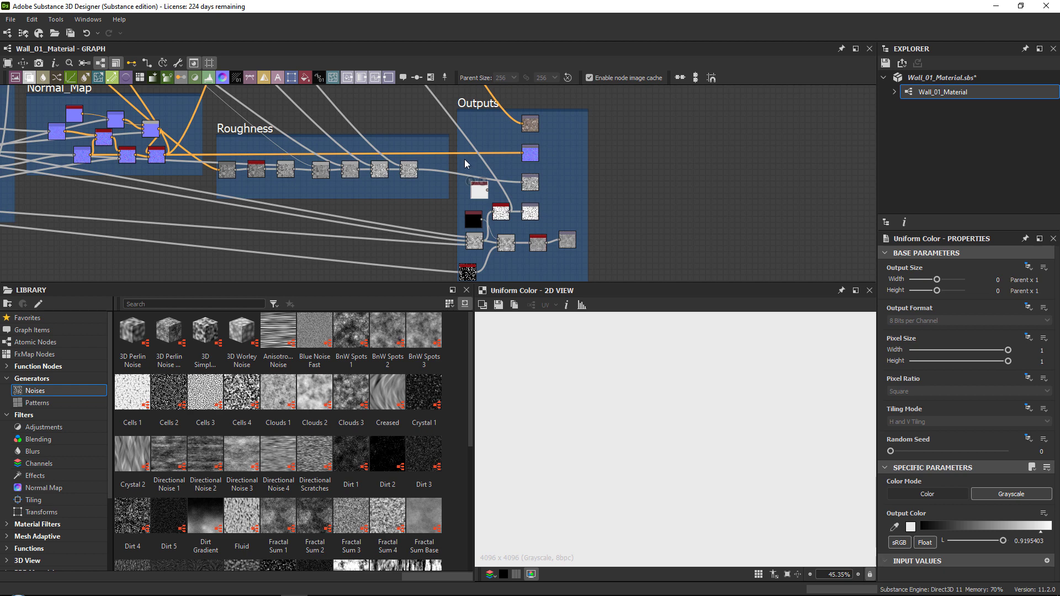
pyautogui.moveTo(469, 162); pyautogui.dragTo(477, 167, button='middle')
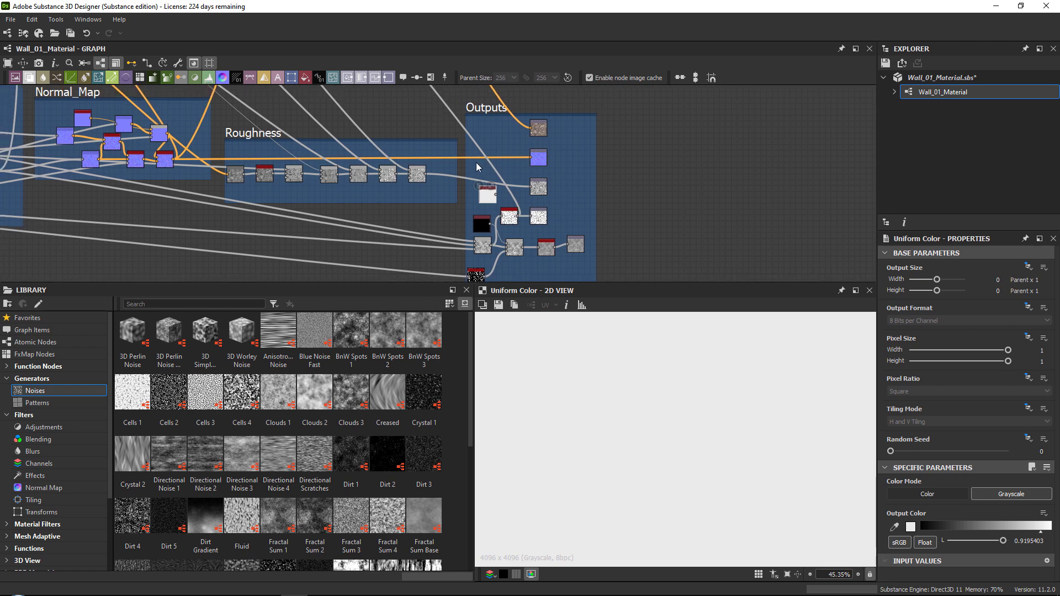
pyautogui.scroll(-4, 540, 172)
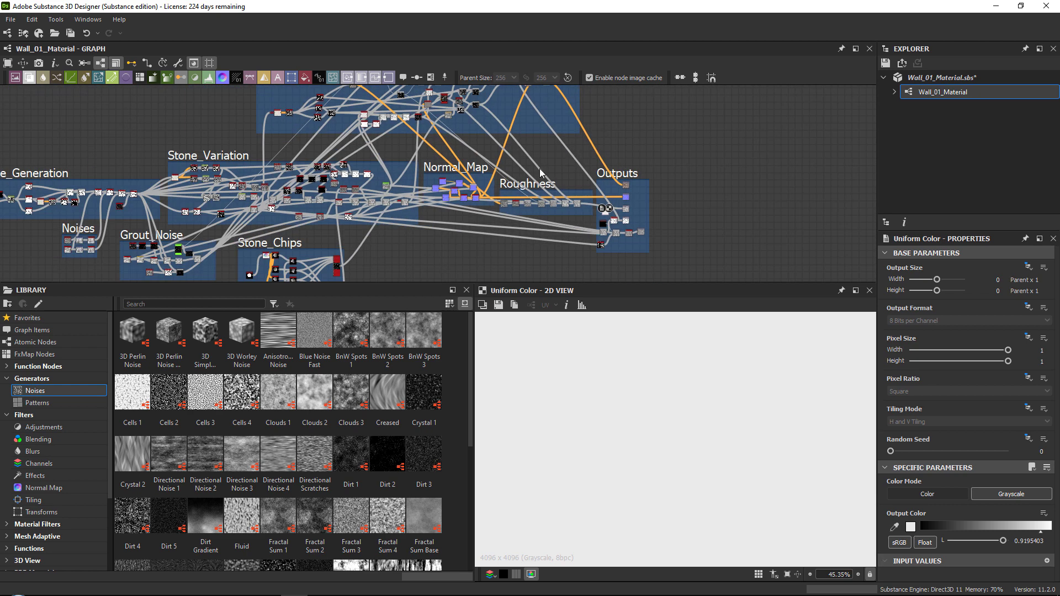
pyautogui.moveTo(531, 172); pyautogui.dragTo(554, 267, button='middle')
pyautogui.scroll(3, 535, 212)
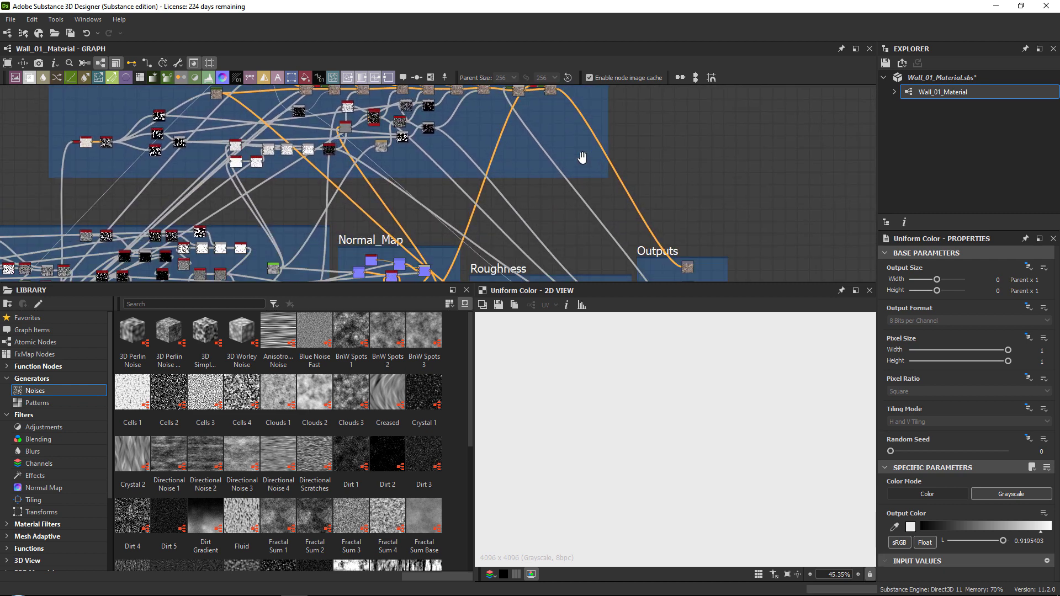